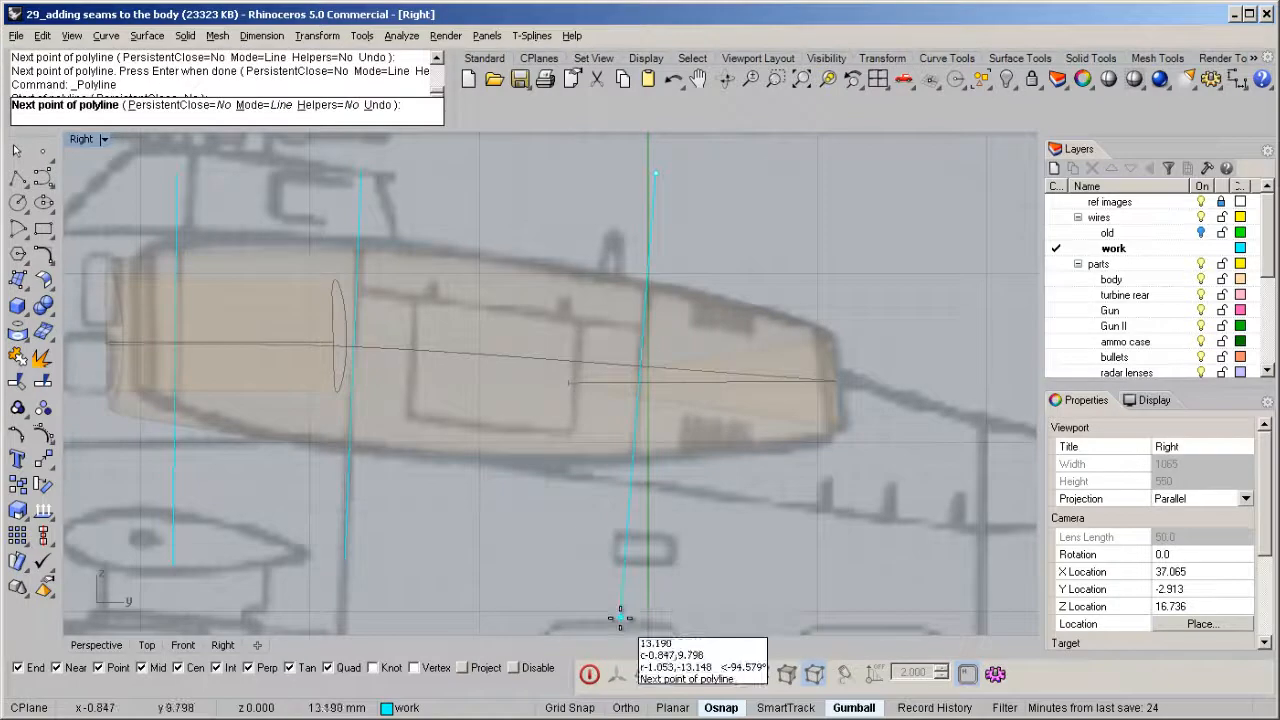
Step: Finish the rear cross seam line and draw a lengthwise seam line across the second and third cross lines, following the reference image
{"action": "key", "text": "Return"}
{"action": "key", "text": "Return"}
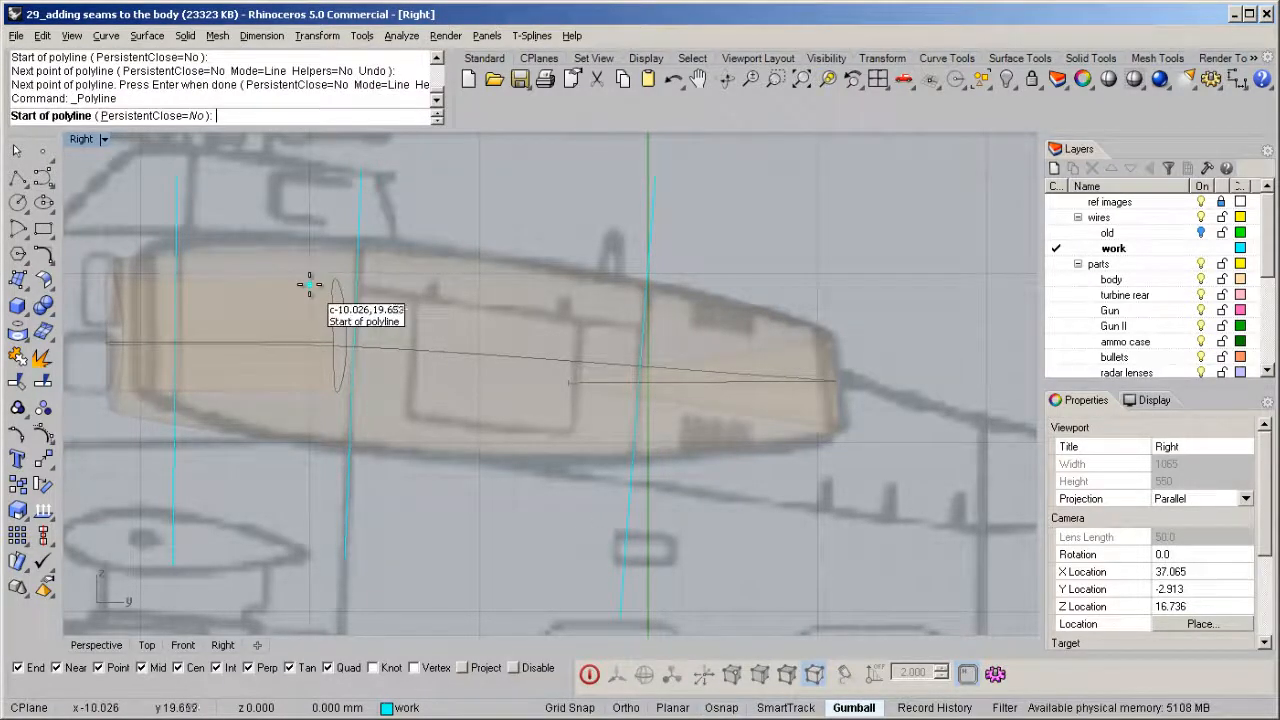
{"action": "left_click", "coordinate": [347, 290]}
{"action": "left_click", "coordinate": [645, 325]}
{"action": "key", "text": "Return"}
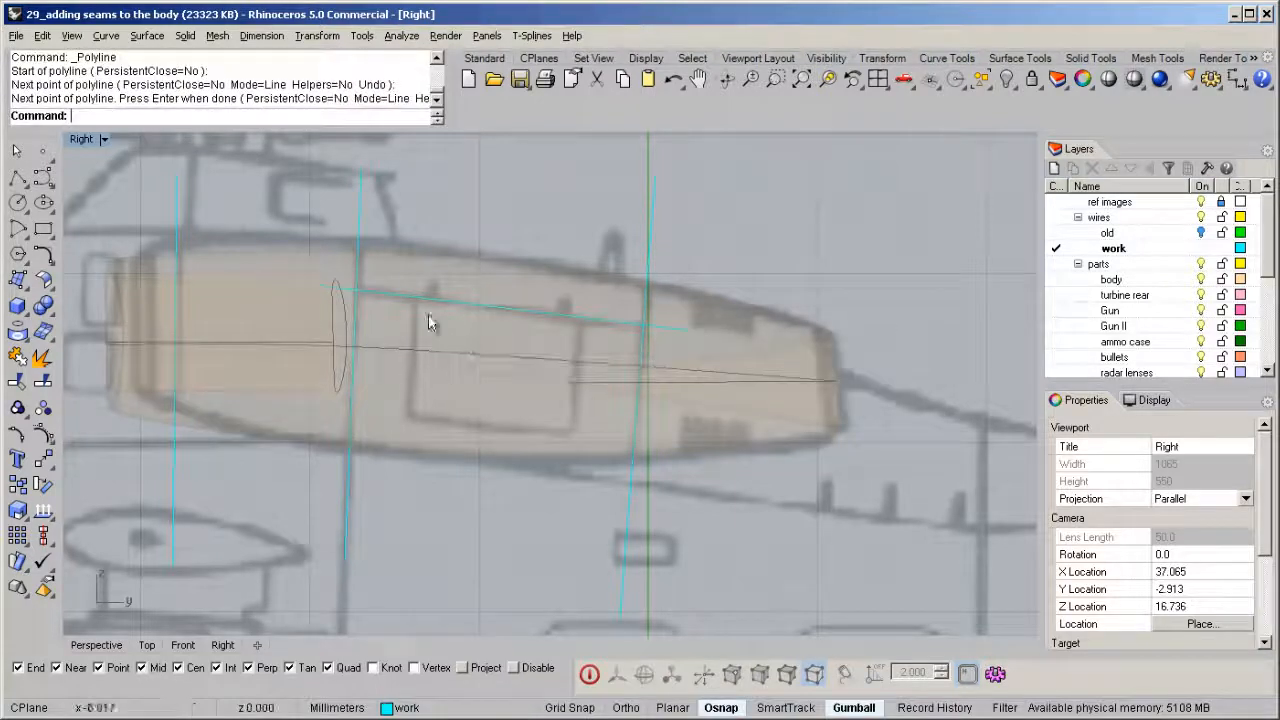
Step: Draw an open three-segment polyline tracing the access panel's front, lower and rear edges, with both ends extending above the lengthwise seam line
{"action": "key", "text": "Return"}
{"action": "left_click", "coordinate": [411, 272]}
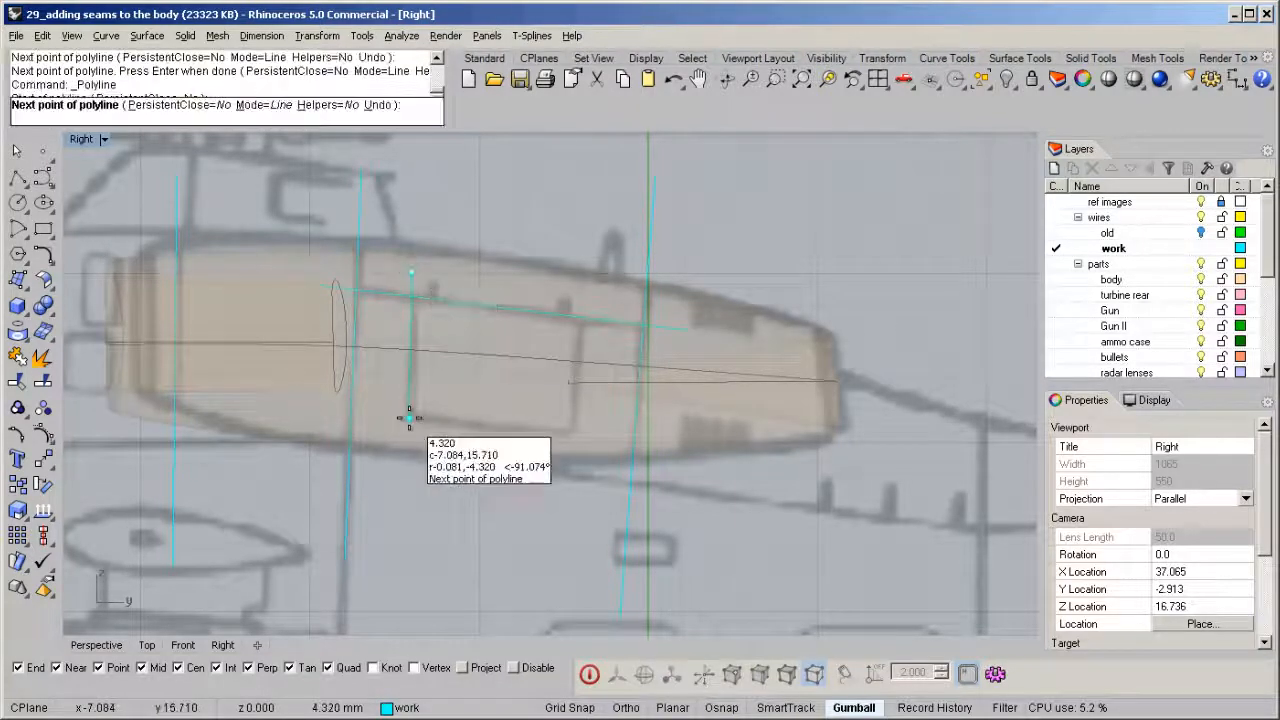
{"action": "left_click", "coordinate": [411, 413]}
{"action": "left_click", "coordinate": [573, 433]}
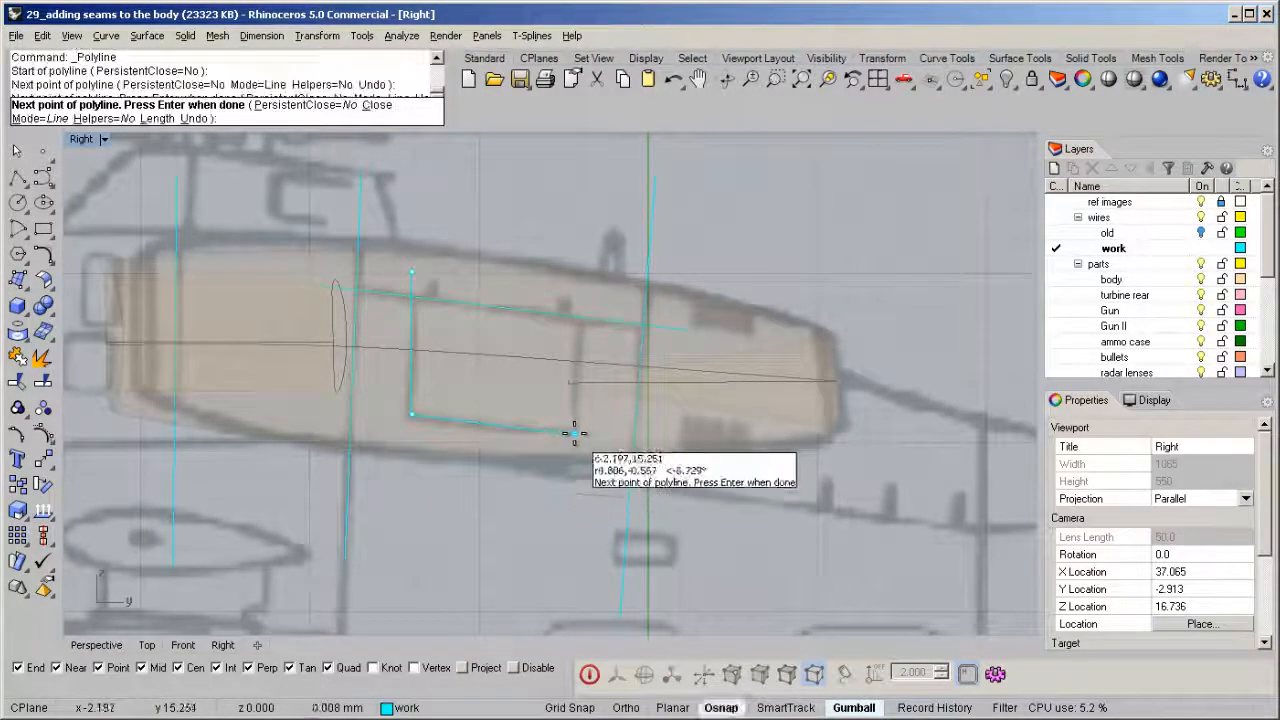
{"action": "left_click", "coordinate": [585, 290], "text": "alt"}
{"action": "key", "text": "Return"}
Step: Project the front cross seam line onto the engine body surface from the Right view
{"action": "scroll", "coordinate": [593, 302], "scroll_direction": "down", "scroll_amount": 6}
{"action": "right_click_drag", "start_coordinate": [606, 354], "coordinate": [598, 409]}
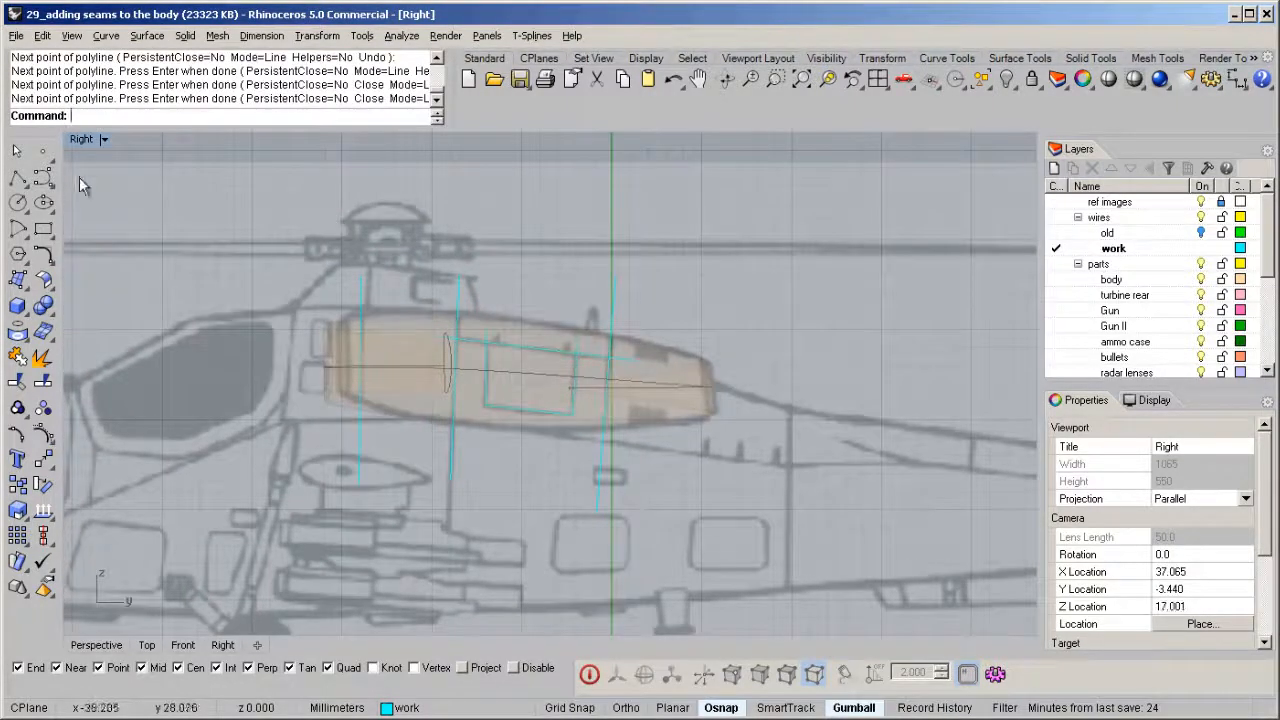
{"action": "left_click", "coordinate": [360, 300]}
{"action": "scroll", "coordinate": [400, 360], "scroll_direction": "up", "scroll_amount": 3}
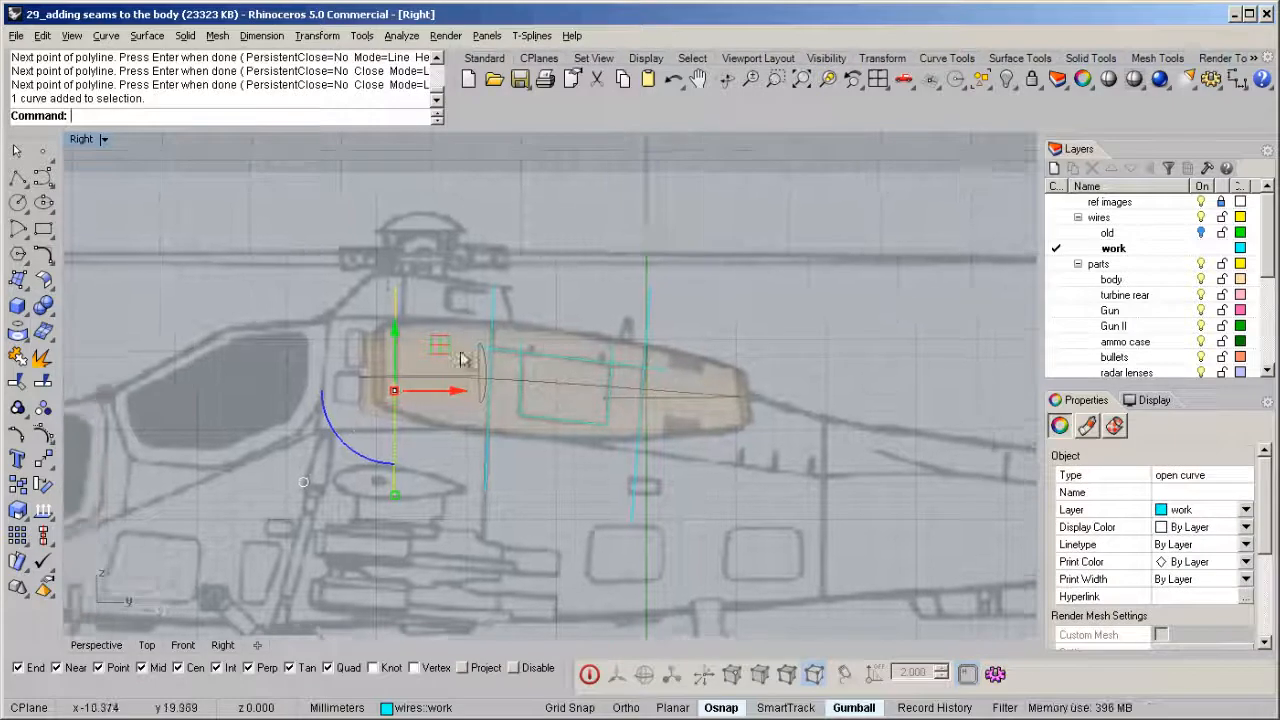
{"action": "middle_click", "coordinate": [429, 336]}
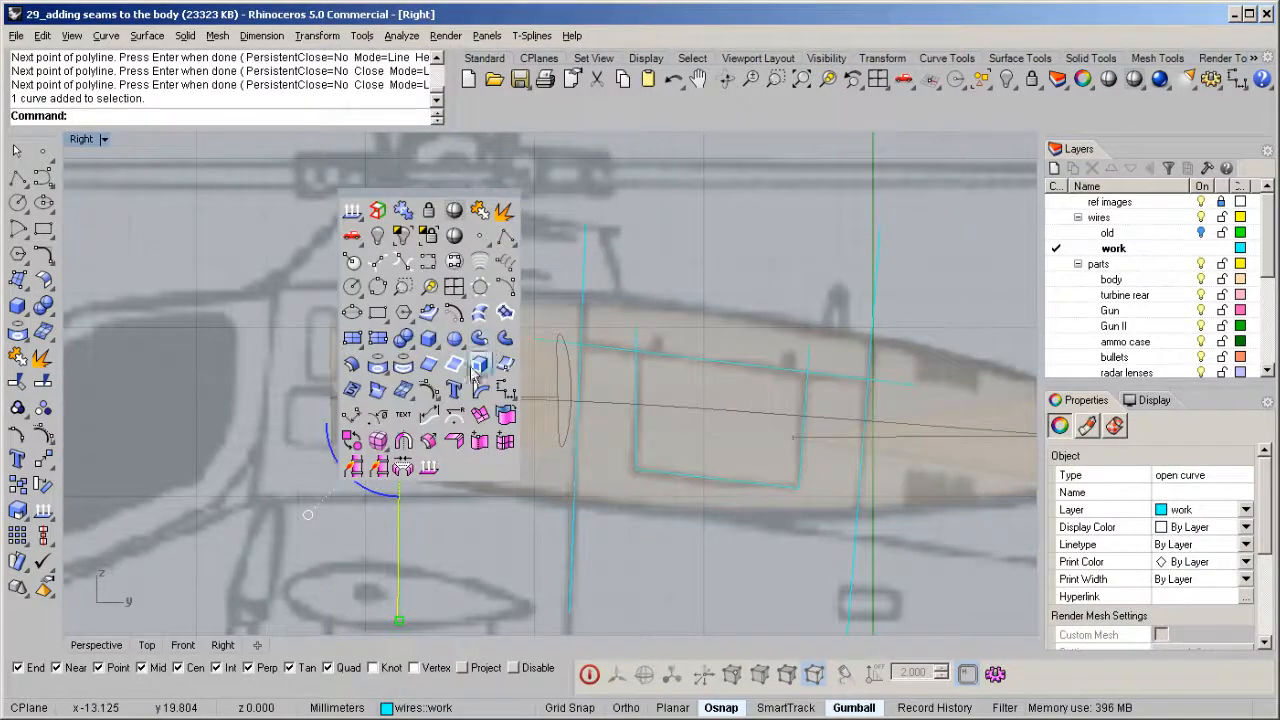
{"action": "left_click", "coordinate": [368, 386]}
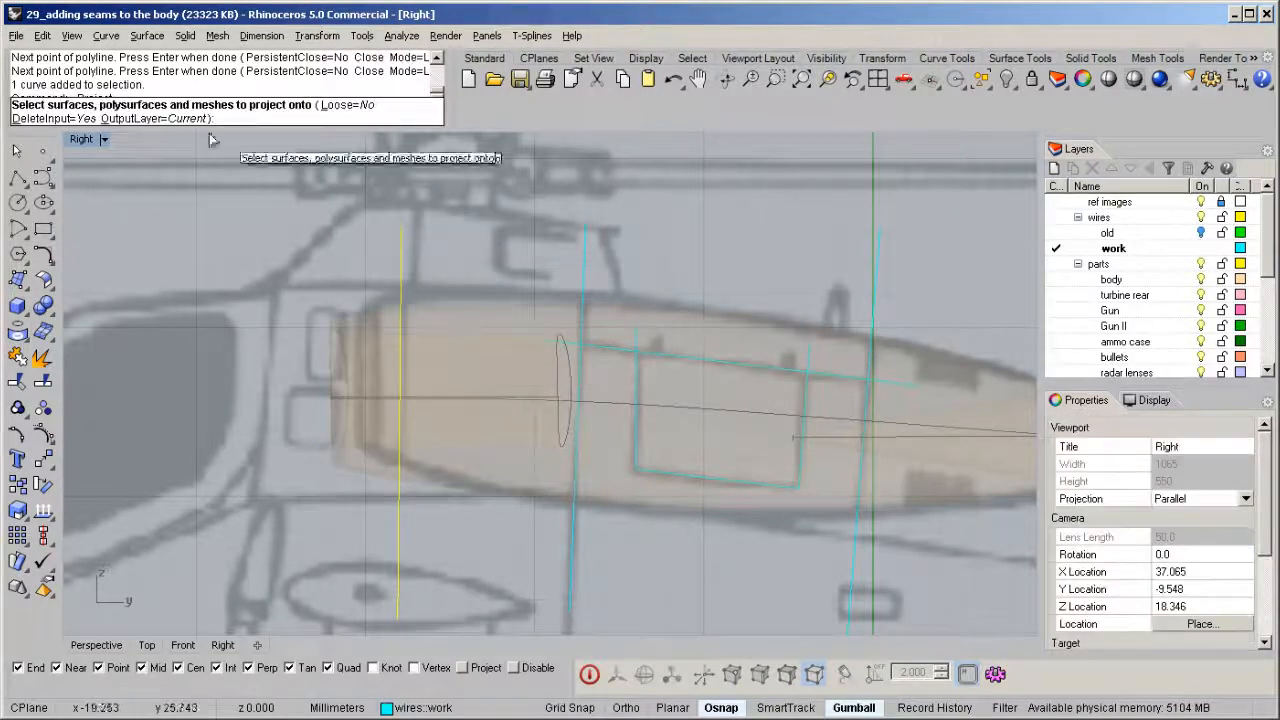
{"action": "left_click", "coordinate": [452, 359]}
{"action": "key", "text": "Return"}
Step: Delete the surplus curves from the front seam projection, keeping only the ring on the body's outer skin
{"action": "double_click", "coordinate": [80, 139]}
{"action": "right_click_drag", "start_coordinate": [790, 238], "coordinate": [763, 268]}
{"action": "left_click", "coordinate": [822, 228], "text": "ctrl"}
{"action": "key", "text": "Delete"}
Step: Project the remaining four seam lines together onto the engine body surface from the Right view
{"action": "right_click_drag", "start_coordinate": [815, 524], "coordinate": [770, 519]}
{"action": "scroll", "coordinate": [714, 411], "scroll_direction": "down", "scroll_amount": 4}
{"action": "left_click_drag", "start_coordinate": [714, 412], "coordinate": [901, 604]}
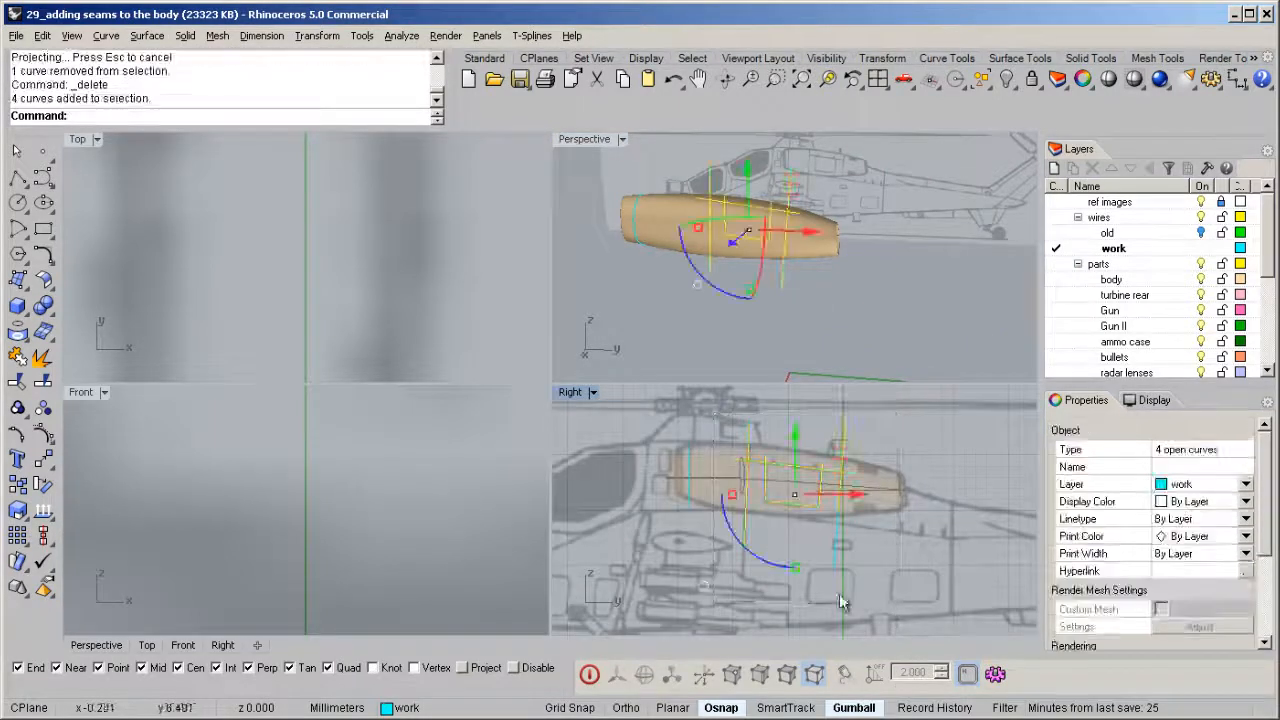
{"action": "middle_click", "coordinate": [769, 470]}
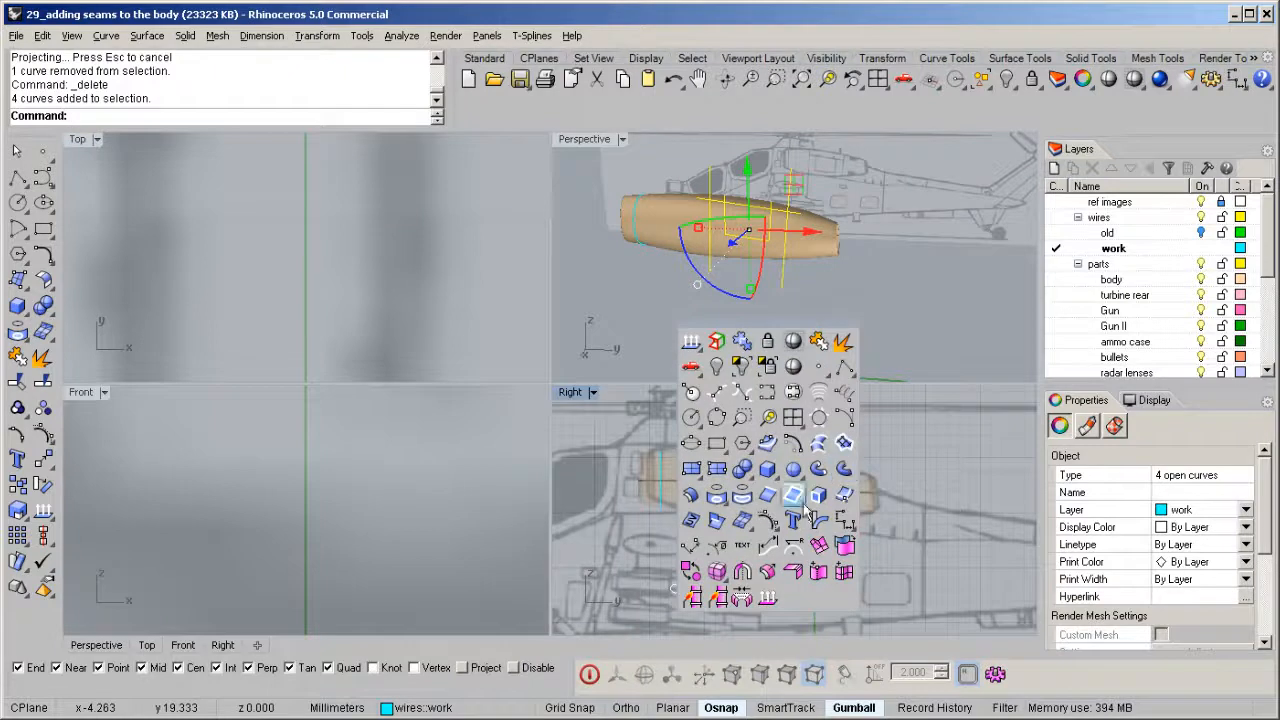
{"action": "left_click", "coordinate": [722, 500]}
{"action": "left_click", "coordinate": [717, 206]}
{"action": "key", "text": "Return"}
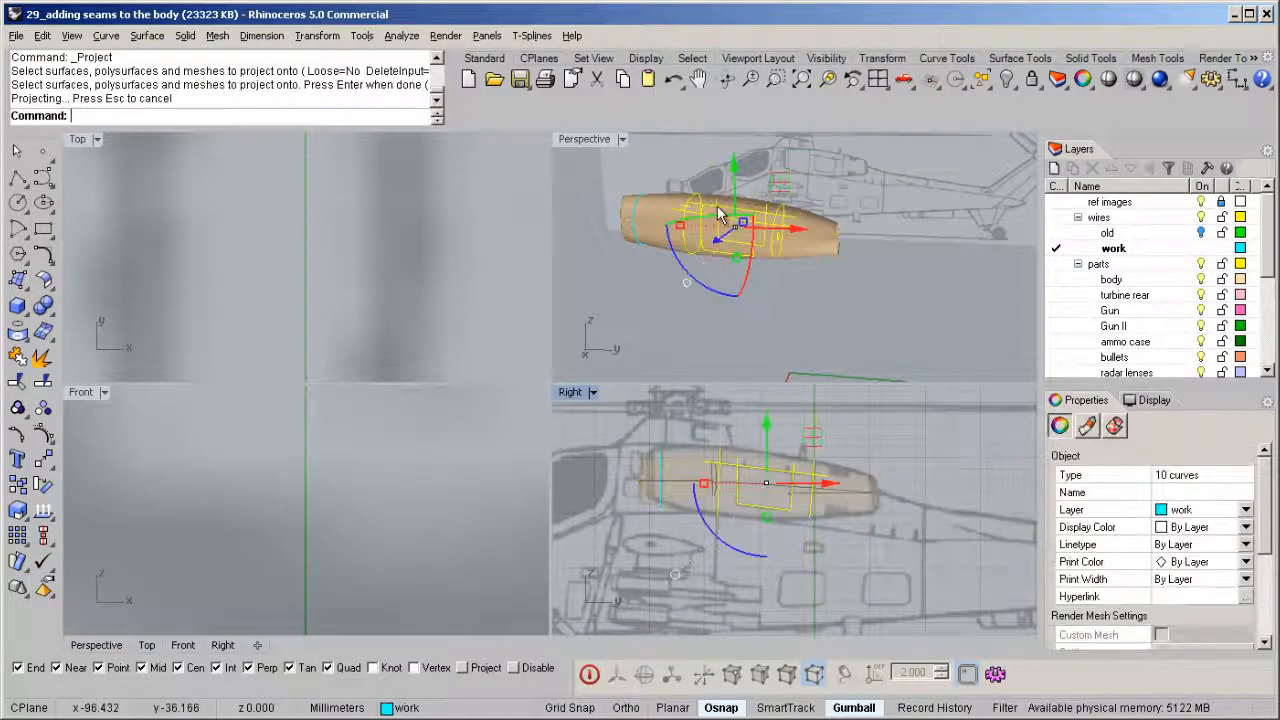
Step: Delete the surplus projected curves, keeping the two rings, the lengthwise seam and the panel outline on the near outer skin
{"action": "double_click", "coordinate": [584, 139]}
{"action": "right_click_drag", "start_coordinate": [620, 360], "coordinate": [657, 355]}
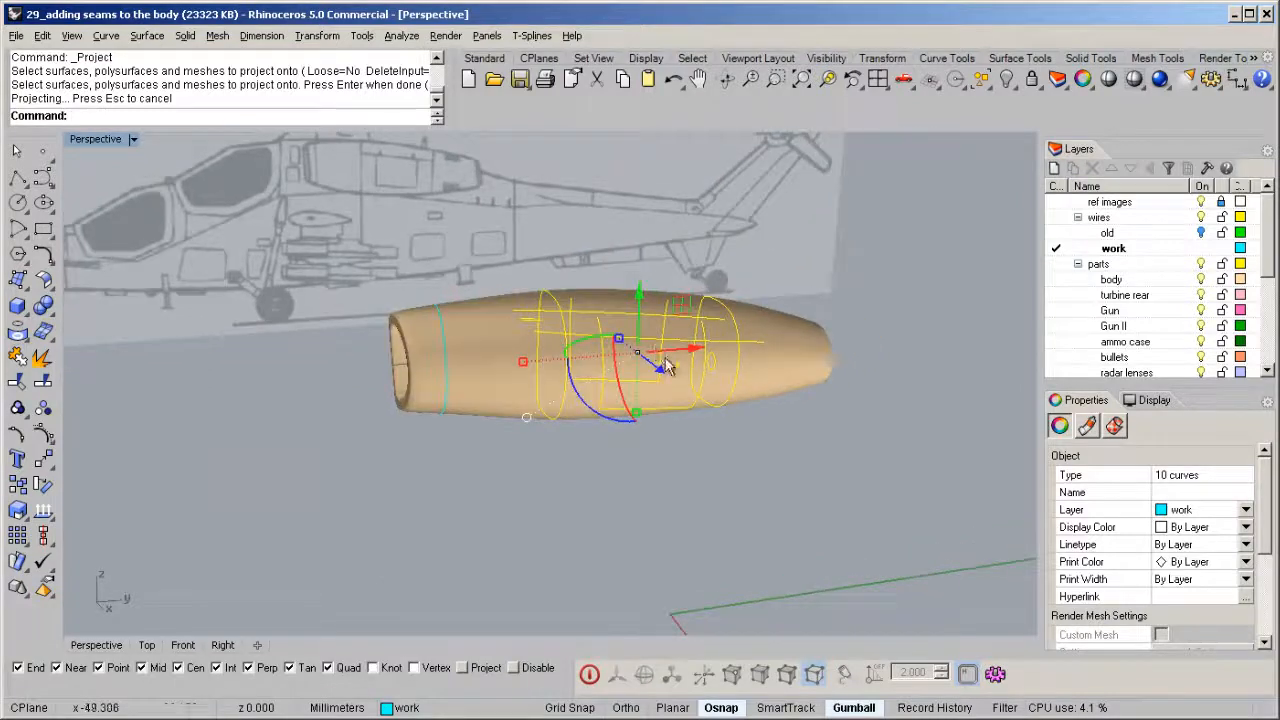
{"action": "scroll", "coordinate": [680, 380], "scroll_direction": "up", "scroll_amount": 5}
{"action": "left_click", "coordinate": [842, 400], "text": "ctrl"}
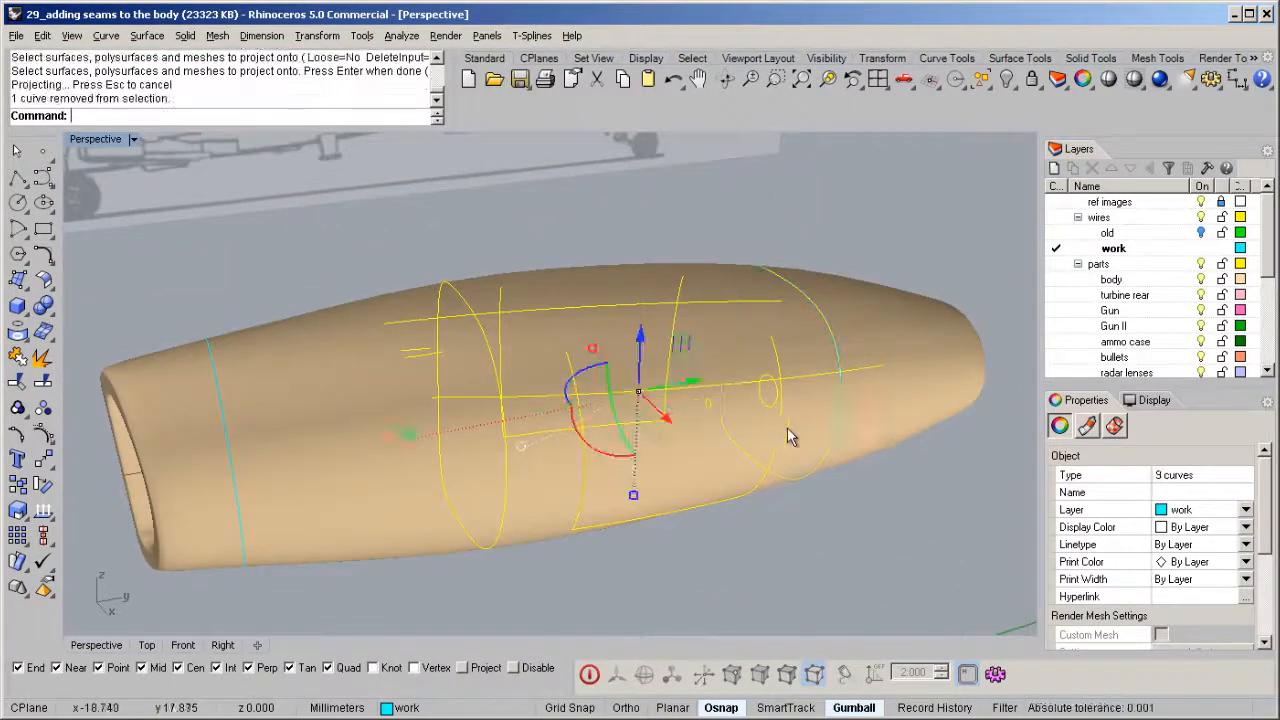
{"action": "left_click", "coordinate": [786, 425], "text": "ctrl"}
{"action": "left_click", "coordinate": [812, 380], "text": "ctrl"}
{"action": "left_click", "coordinate": [548, 455], "text": "ctrl"}
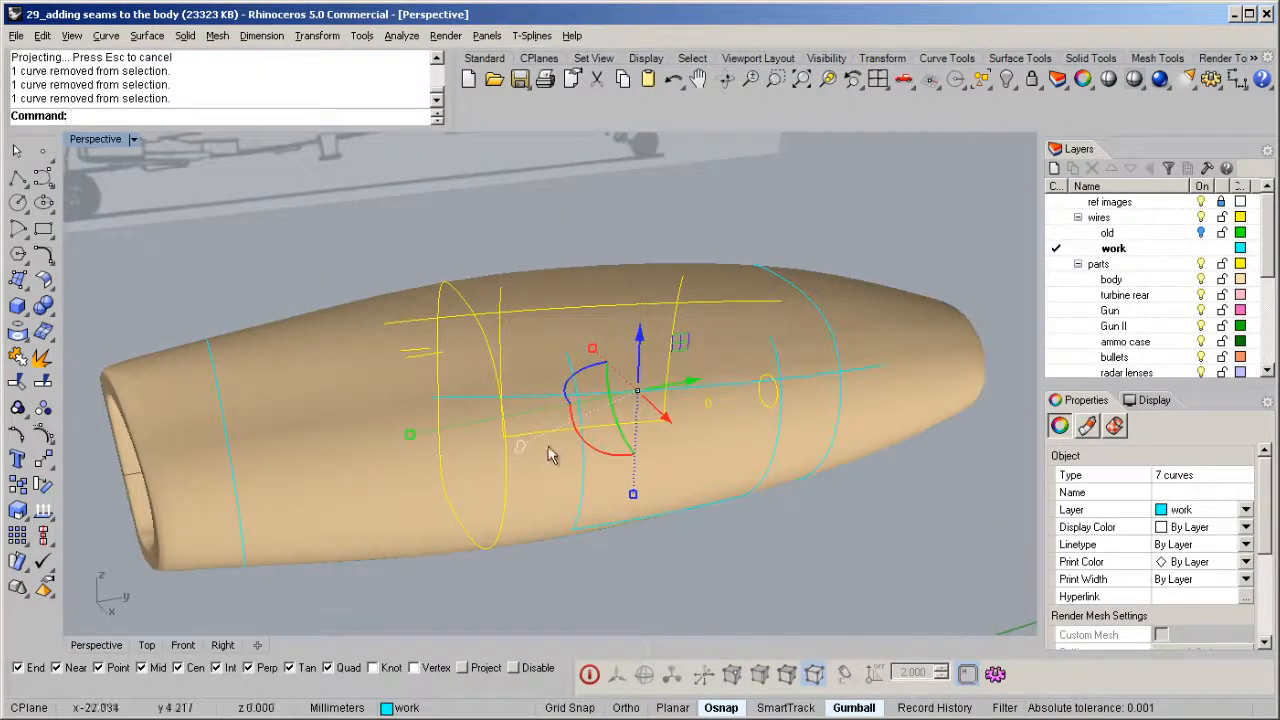
{"action": "left_click", "coordinate": [505, 493], "text": "ctrl"}
{"action": "right_click_drag", "start_coordinate": [505, 493], "coordinate": [543, 401]}
{"action": "key", "text": "Delete"}
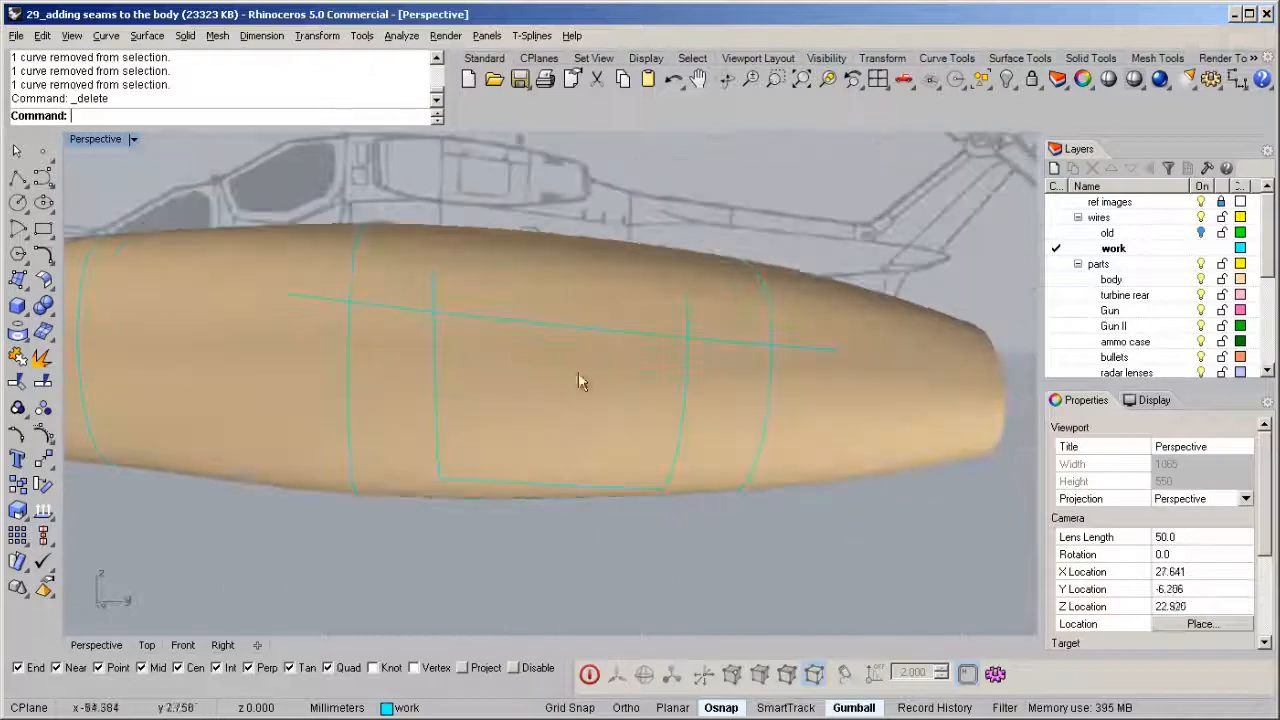
Step: Split the lengthwise seam curve with the second and third rings and delete the ends extending beyond them
{"action": "left_click", "coordinate": [617, 329]}
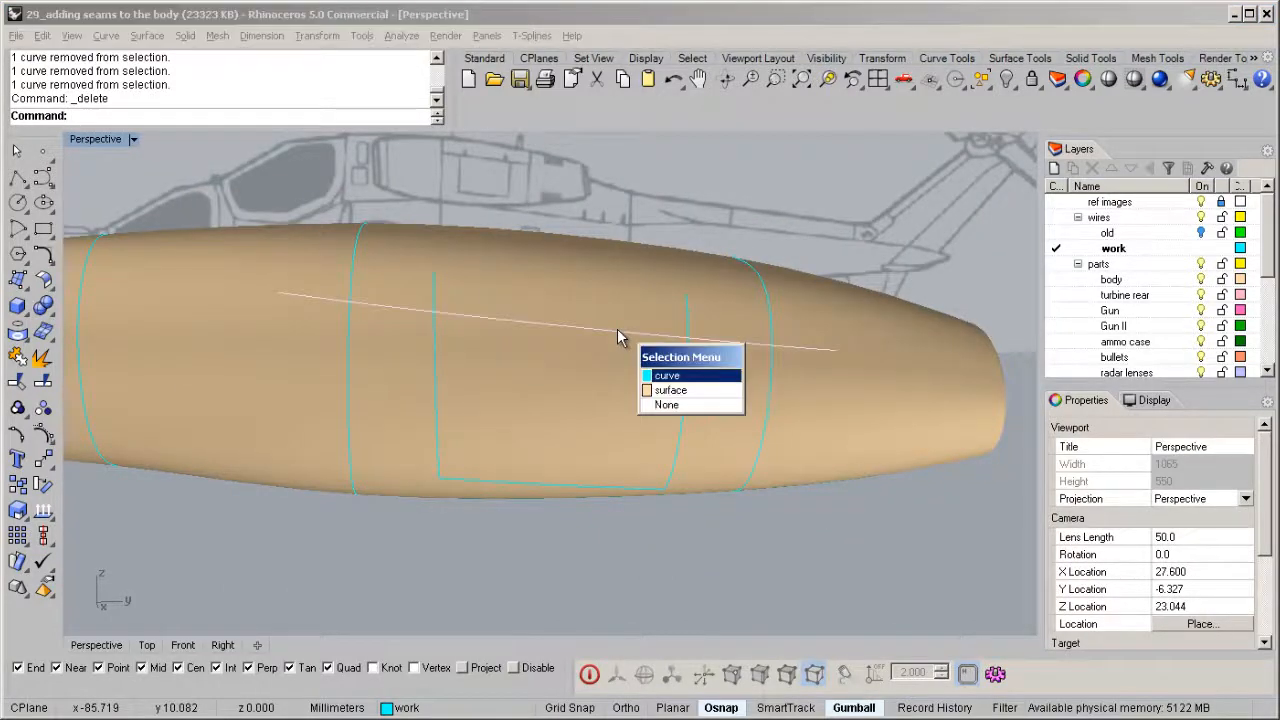
{"action": "key", "text": "Return"}
{"action": "type", "text": "split"}
{"action": "key", "text": "Return"}
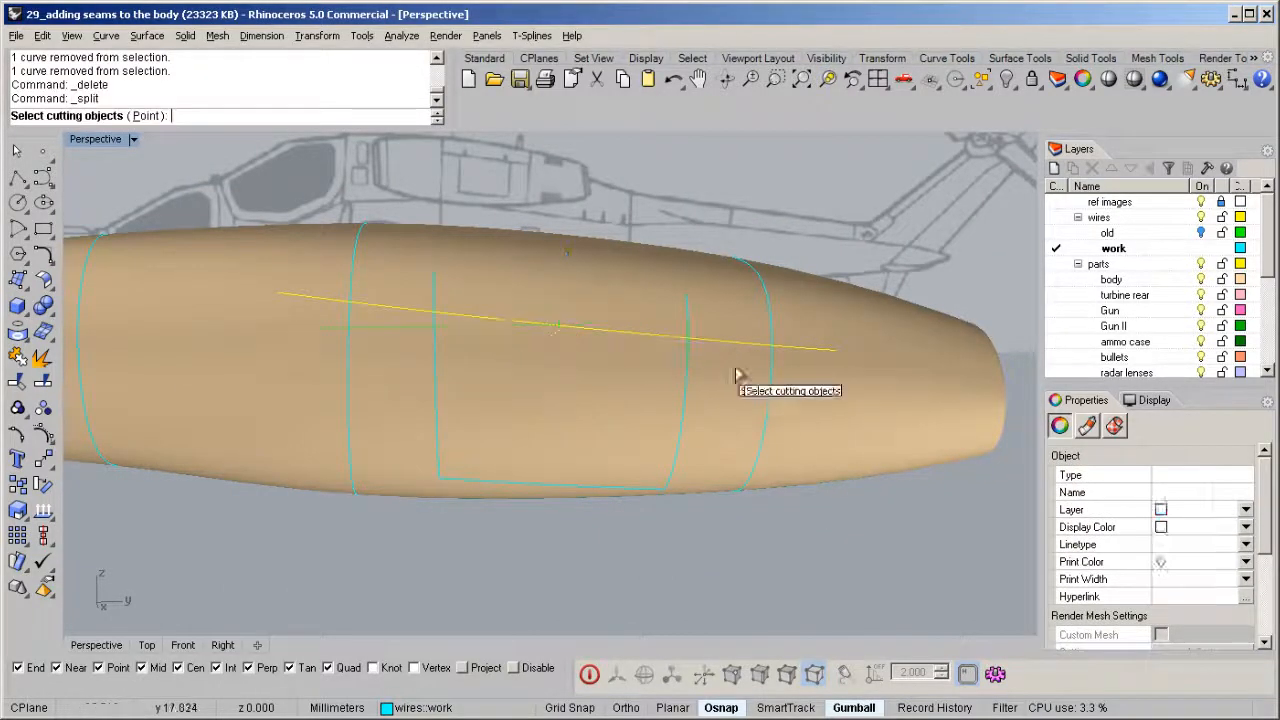
{"action": "left_click", "coordinate": [772, 384]}
{"action": "left_click", "coordinate": [851, 369], "text": "ctrl"}
{"action": "left_click", "coordinate": [351, 357]}
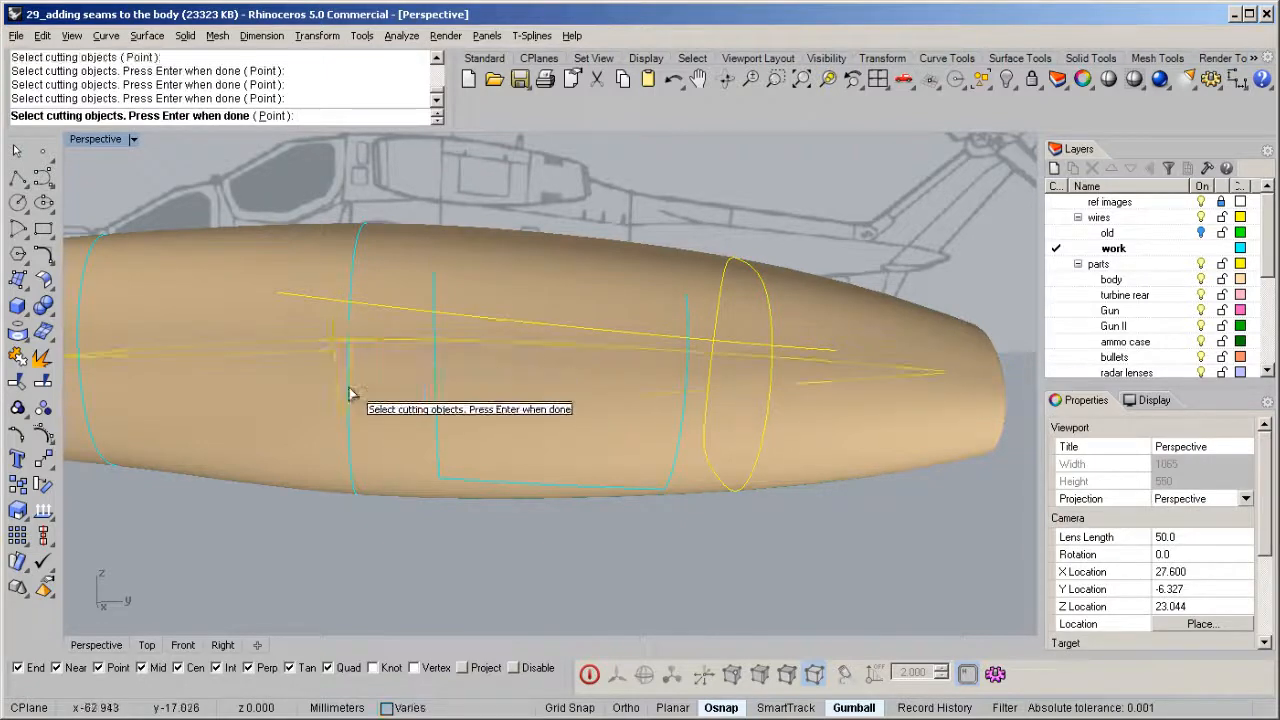
{"action": "left_click", "coordinate": [349, 403]}
{"action": "left_click", "coordinate": [272, 426], "text": "ctrl"}
{"action": "key", "text": "Return"}
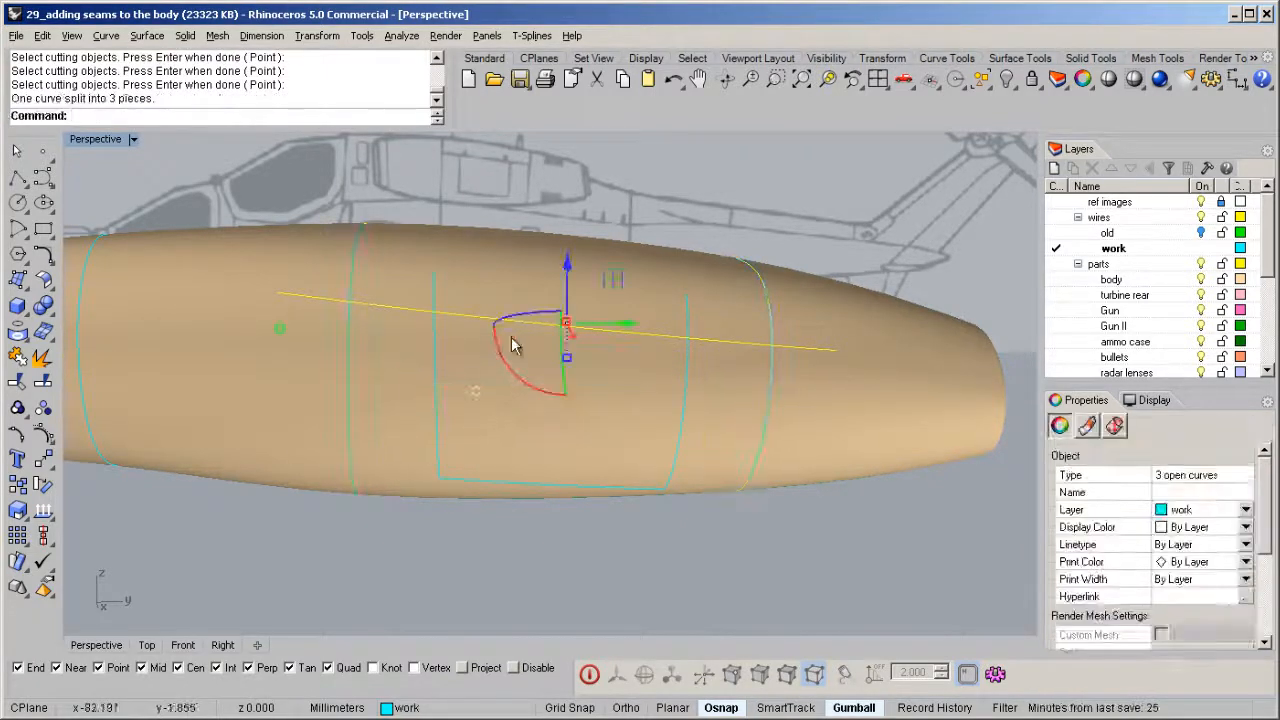
{"action": "left_click", "coordinate": [464, 312], "text": "ctrl"}
{"action": "key", "text": "Delete"}
Step: Lock the body surface and trim the panel outline at the lengthwise seam, removing the ends above it
{"action": "left_click", "coordinate": [252, 308]}
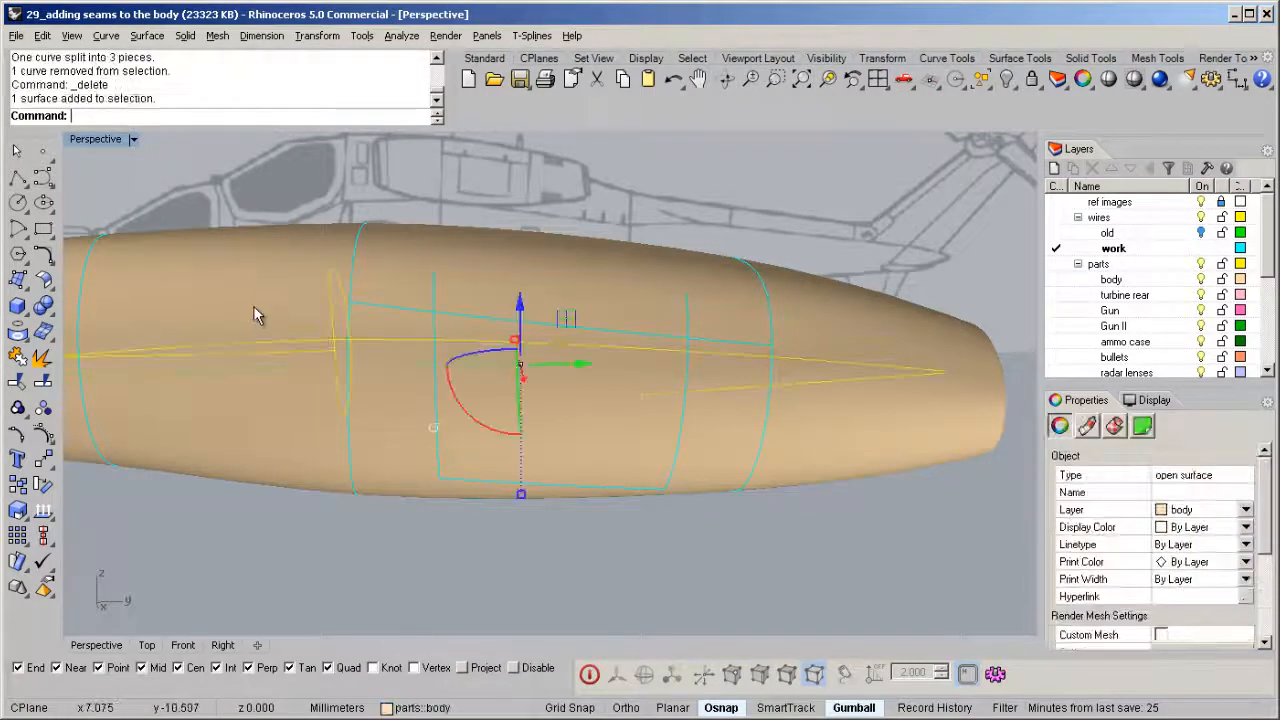
{"action": "key", "text": "ctrl+l"}
{"action": "right_click_drag", "start_coordinate": [561, 360], "coordinate": [528, 376]}
{"action": "left_click", "coordinate": [650, 400]}
{"action": "key", "text": "ctrl+shift+s"}
{"action": "left_click", "coordinate": [573, 350]}
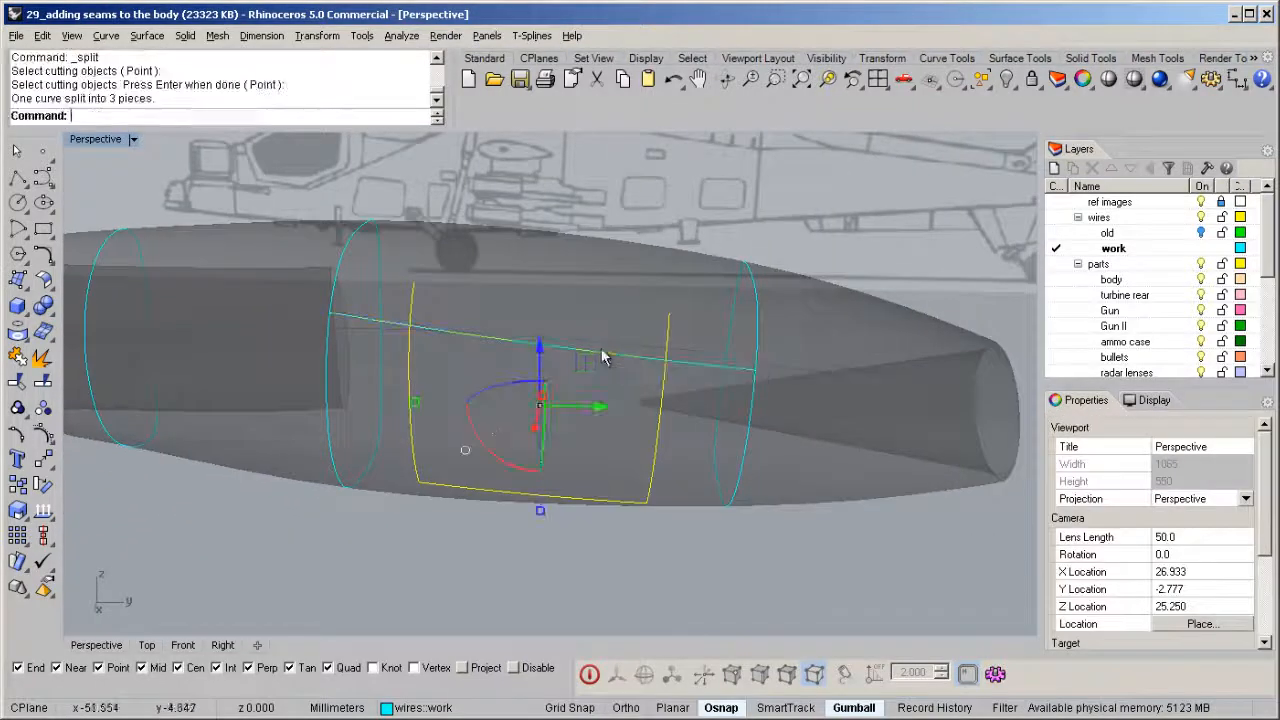
{"action": "right_click", "coordinate": [603, 352]}
{"action": "left_click", "coordinate": [664, 428], "text": "ctrl"}
{"action": "key", "text": "Delete"}
Step: Create round-capped pipes about 0.1 mm in diameter along all five seam curves
{"action": "mouse_move", "coordinate": [511, 423]}
{"action": "right_mouse_down"}
{"action": "mouse_move", "coordinate": [591, 391]}
{"action": "mouse_move", "coordinate": [496, 412]}
{"action": "mouse_move", "coordinate": [500, 440]}
{"action": "right_mouse_up"}
{"action": "scroll", "coordinate": [404, 432], "scroll_direction": "down", "scroll_amount": 3}
{"action": "right_click_drag", "start_coordinate": [404, 432], "coordinate": [656, 337]}
{"action": "left_click_drag", "start_coordinate": [102, 655], "coordinate": [104, 652]}
{"action": "right_click_drag", "start_coordinate": [468, 430], "coordinate": [560, 417]}
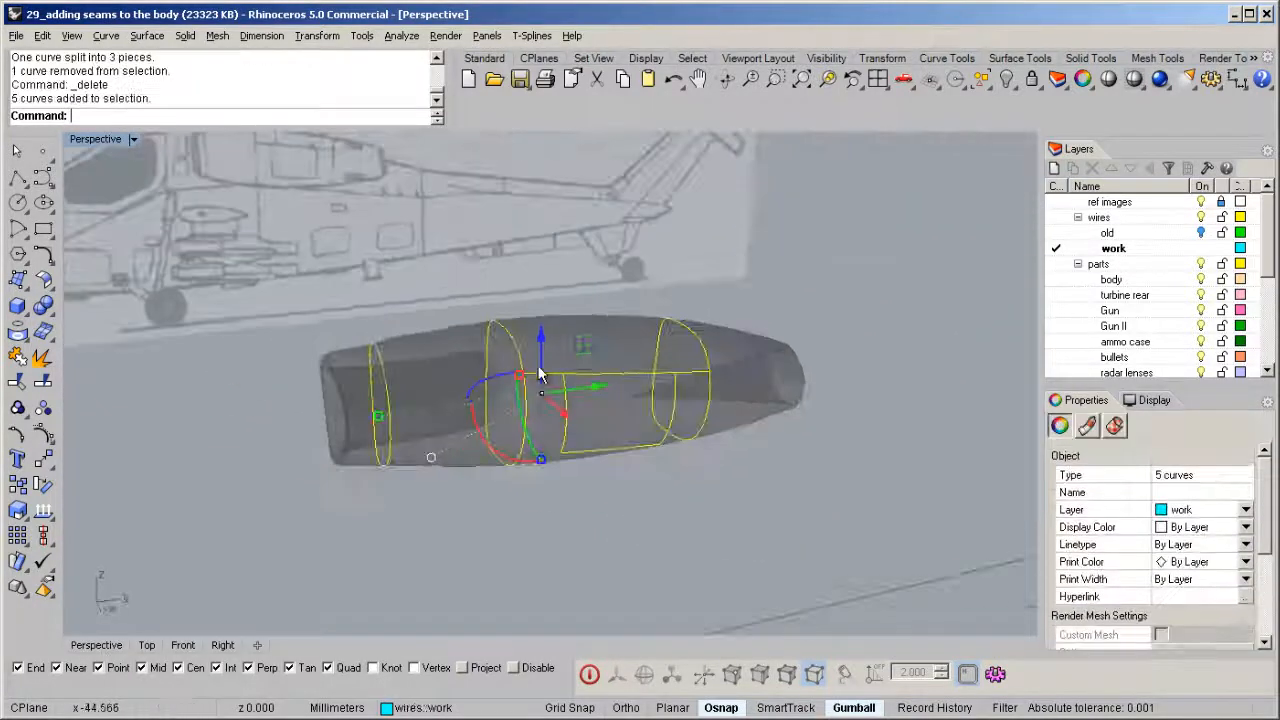
{"action": "middle_click", "coordinate": [533, 350]}
{"action": "left_click", "coordinate": [585, 353]}
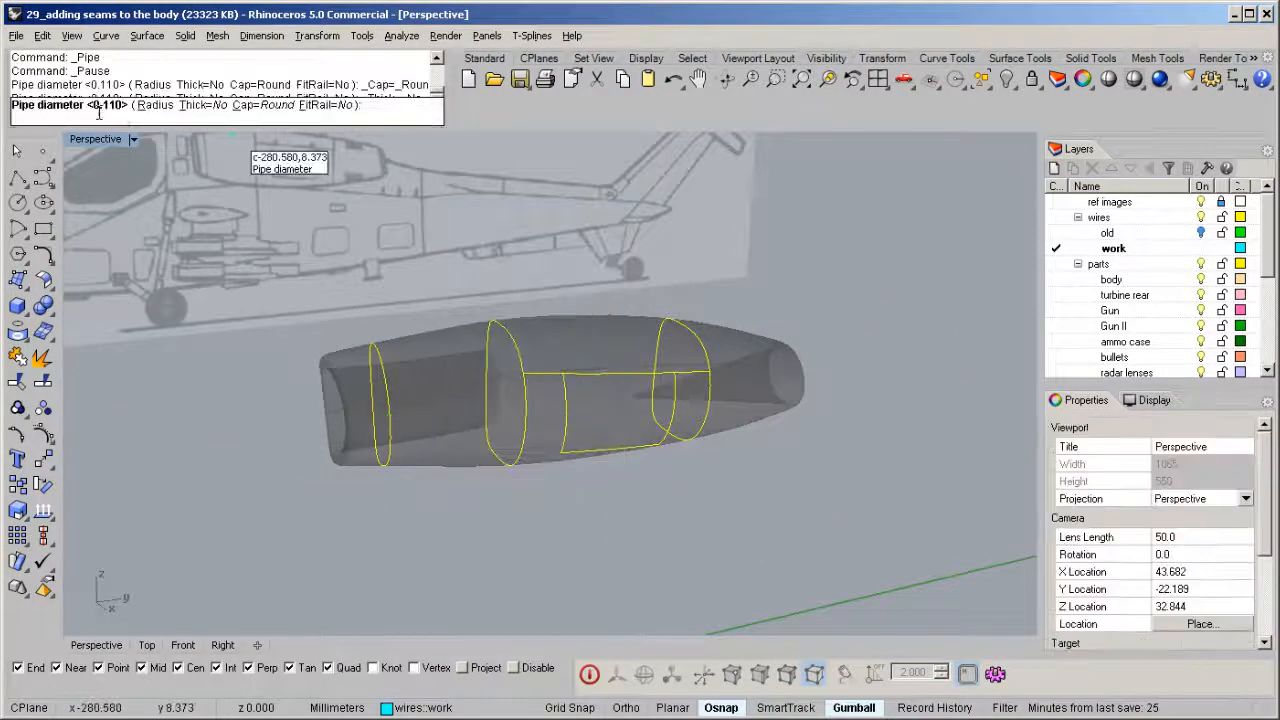
{"action": "key", "text": "Return"}
Step: Unlock the body surface and subtract the front ring's pipe from it with a Boolean difference
{"action": "scroll", "coordinate": [392, 398], "scroll_direction": "up", "scroll_amount": 5}
{"action": "left_click", "coordinate": [392, 398]}
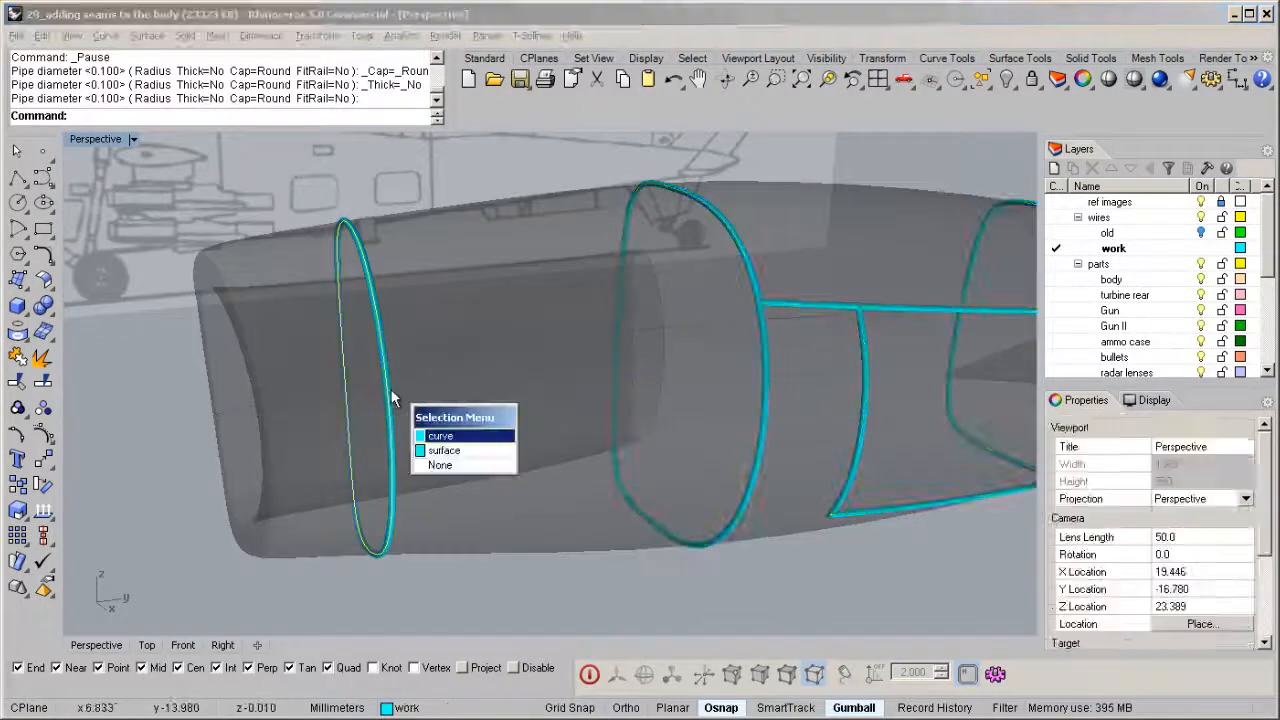
{"action": "key", "text": "Escape"}
{"action": "key", "text": "ctrl+alt+l"}
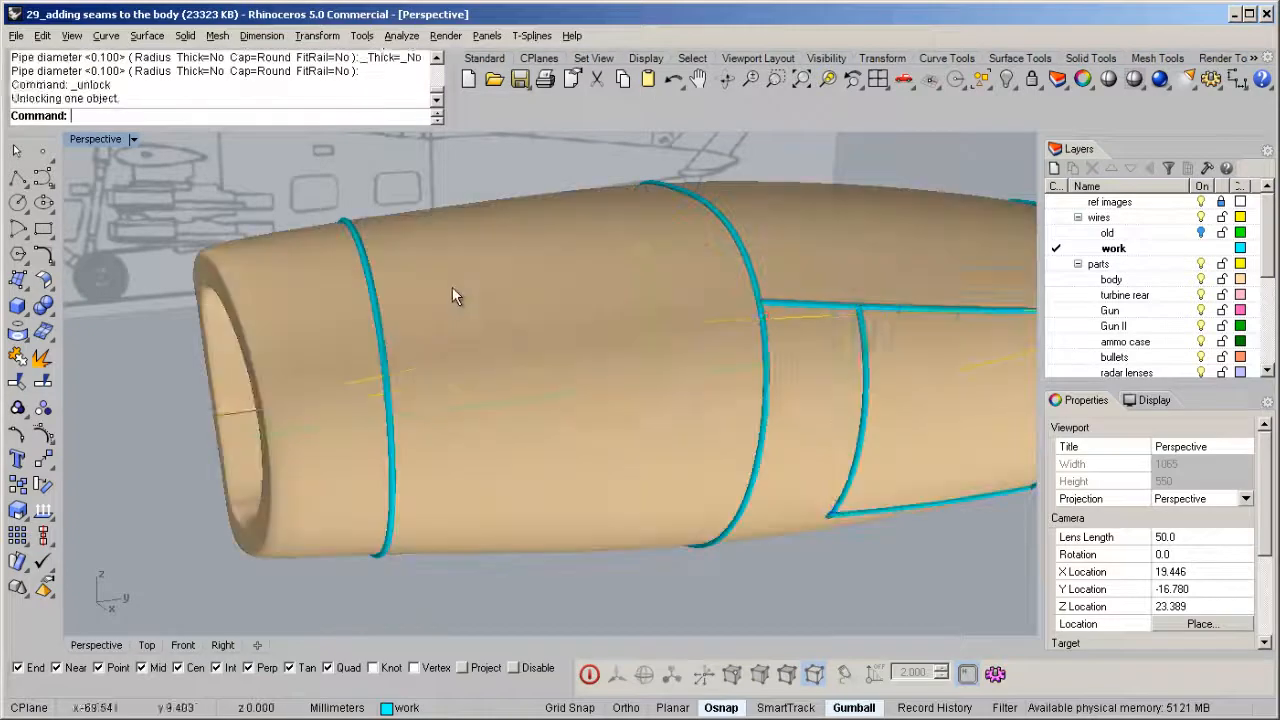
{"action": "right_click_drag", "start_coordinate": [452, 287], "coordinate": [456, 328]}
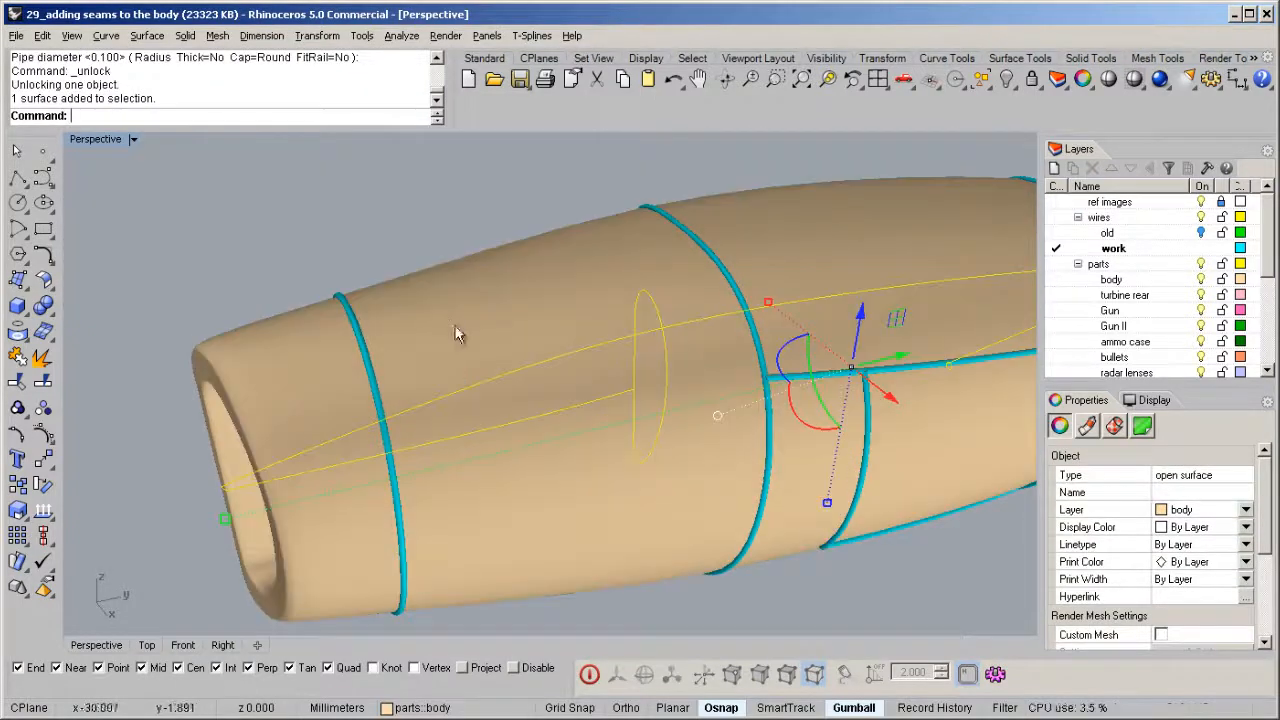
{"action": "key", "text": "ctrl+d"}
{"action": "left_click", "coordinate": [340, 292]}
{"action": "key", "text": "Return"}
Step: Try to subtract all the remaining seam pipes from the body in one Boolean difference
{"action": "right_click_drag", "start_coordinate": [535, 383], "coordinate": [411, 389]}
{"action": "right_click_drag", "start_coordinate": [624, 344], "coordinate": [515, 364], "text": "shift"}
{"action": "left_click", "coordinate": [603, 338]}
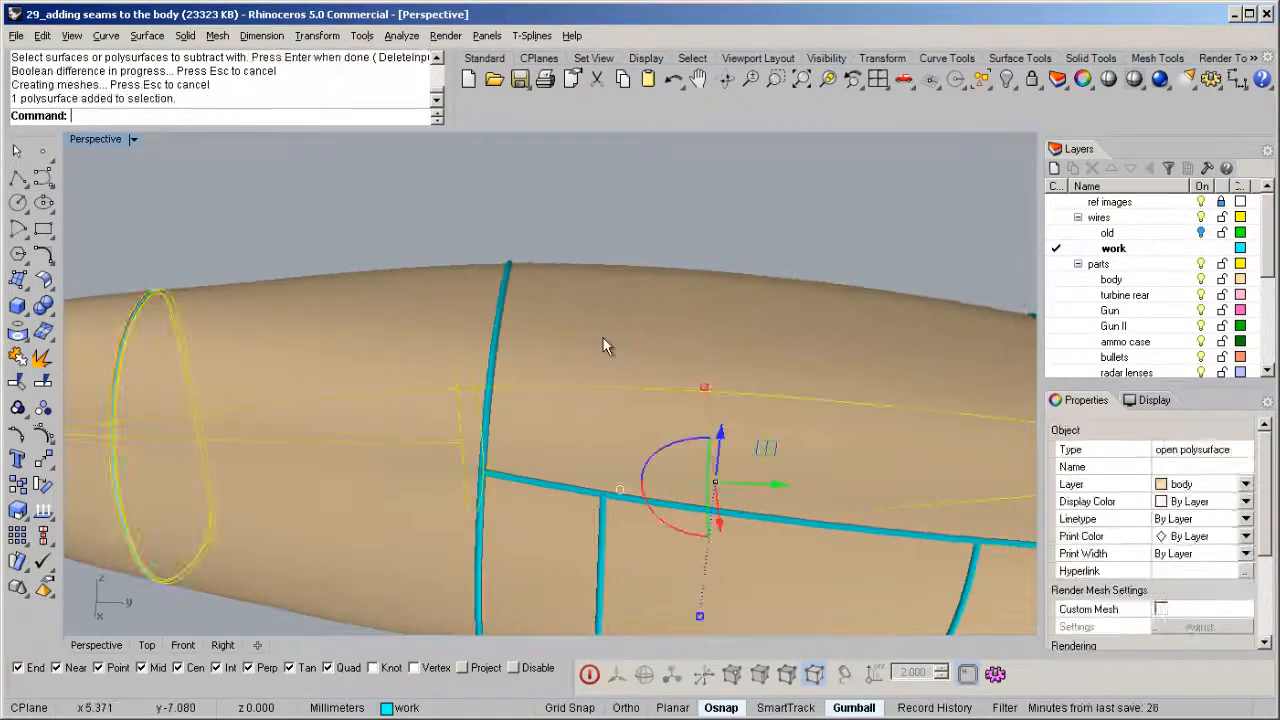
{"action": "scroll", "coordinate": [390, 340], "scroll_direction": "down", "scroll_amount": 6}
{"action": "right_click_drag", "start_coordinate": [379, 340], "coordinate": [523, 340]}
{"action": "key", "text": "Return"}
{"action": "right_click_drag", "start_coordinate": [522, 290], "coordinate": [503, 269]}
{"action": "left_click_drag", "start_coordinate": [428, 212], "coordinate": [766, 603]}
{"action": "key", "text": "Return"}
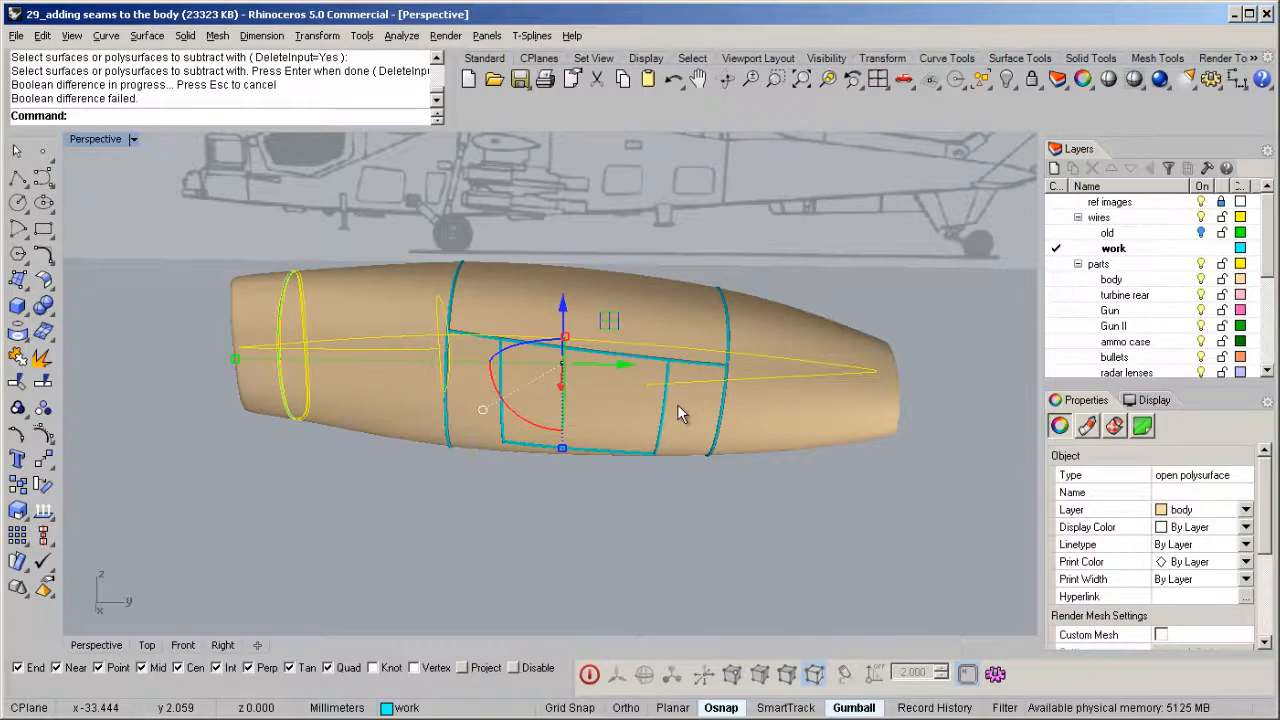
Step: Subtract the second ring, rear ring and panel outline pipes from the body, leaving out the lengthwise pipe
{"action": "right_click_drag", "start_coordinate": [712, 416], "coordinate": [605, 328]}
{"action": "scroll", "coordinate": [605, 328], "scroll_direction": "up", "scroll_amount": 5}
{"action": "right_click_drag", "start_coordinate": [634, 374], "coordinate": [440, 267]}
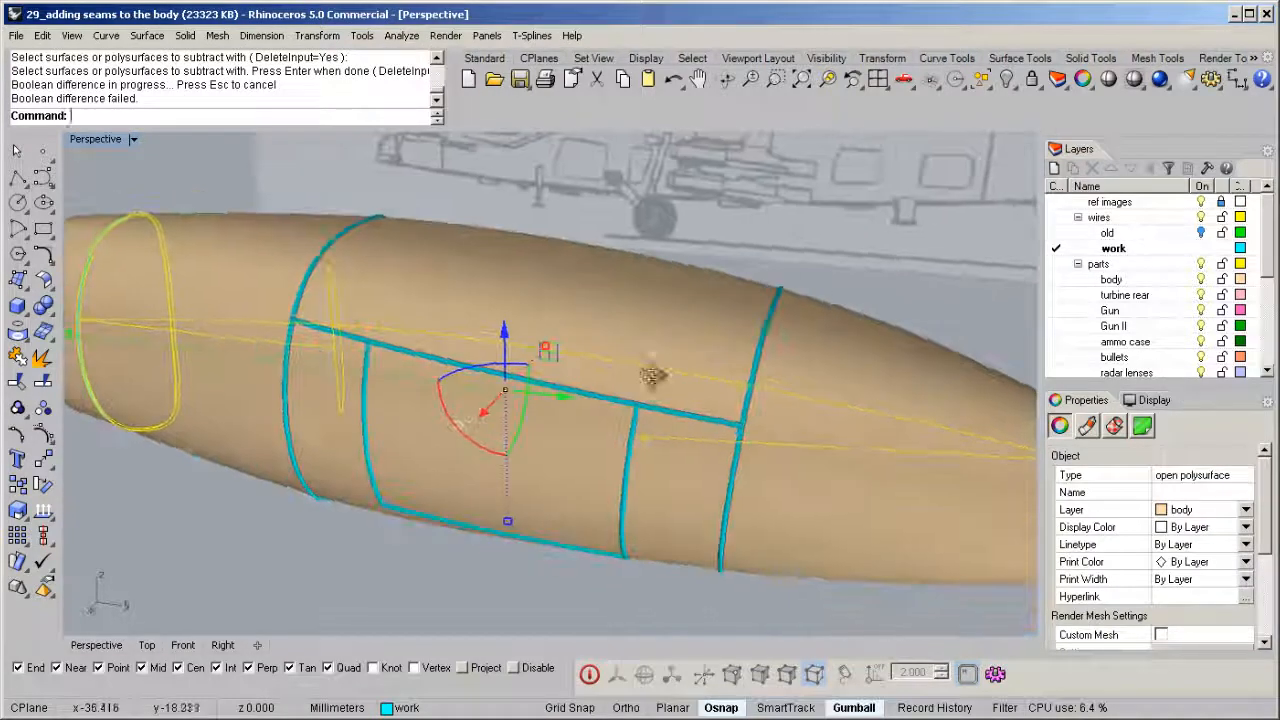
{"action": "key", "text": "Return"}
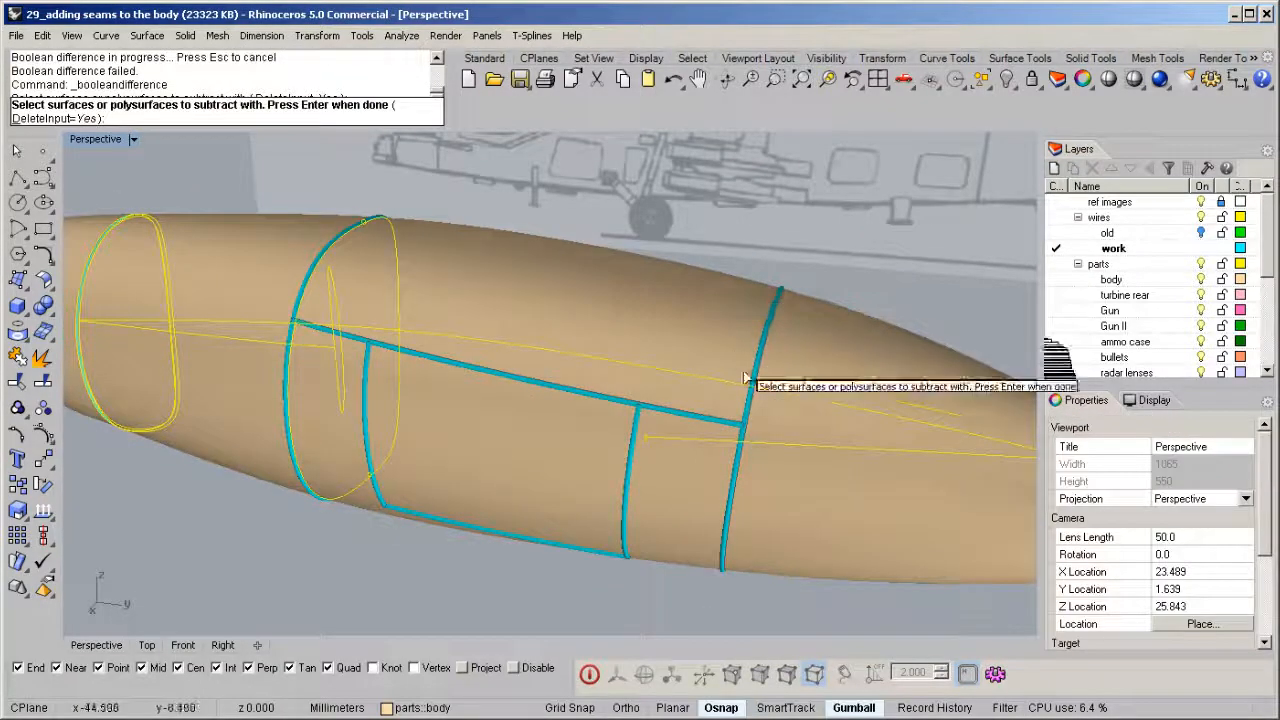
{"action": "left_click", "coordinate": [623, 517]}
{"action": "right_click_drag", "start_coordinate": [610, 531], "coordinate": [608, 441]}
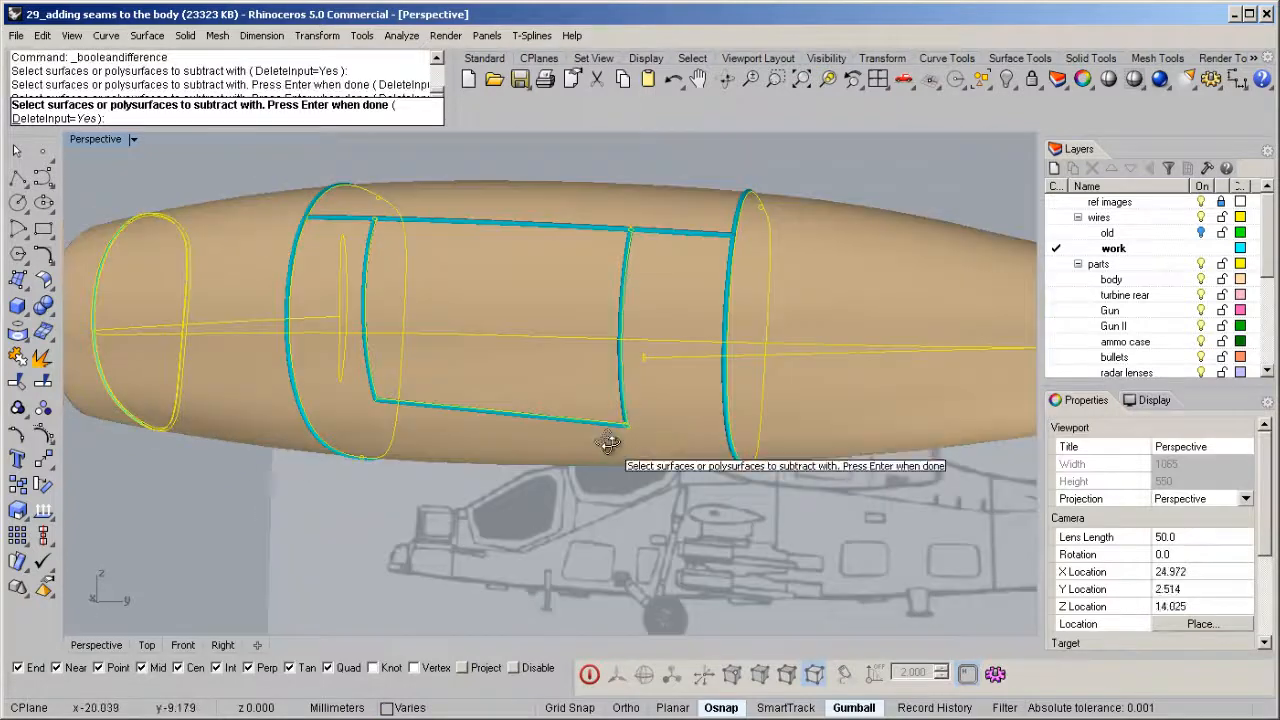
{"action": "key", "text": "Return"}
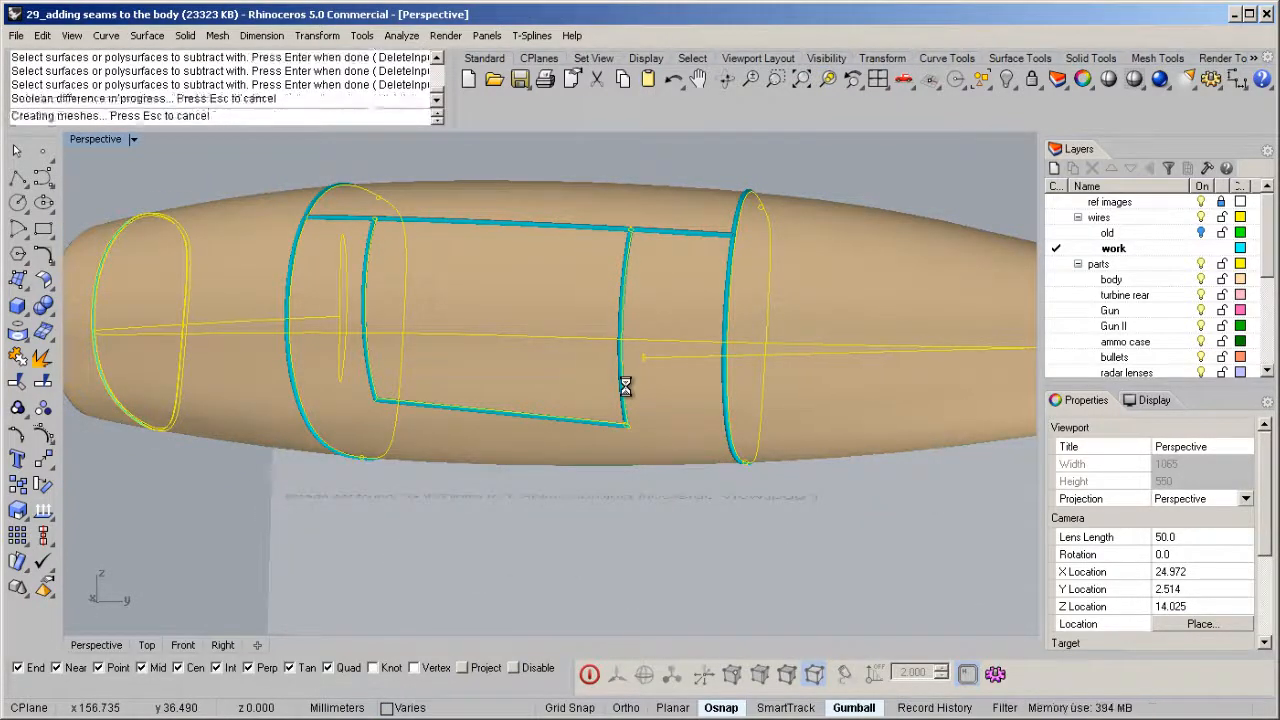
Step: Delete the lengthwise seam's pipe while keeping its seam curve
{"action": "right_click_drag", "start_coordinate": [623, 357], "coordinate": [612, 402]}
{"action": "scroll", "coordinate": [668, 382], "scroll_direction": "up", "scroll_amount": 4}
{"action": "left_click", "coordinate": [668, 382]}
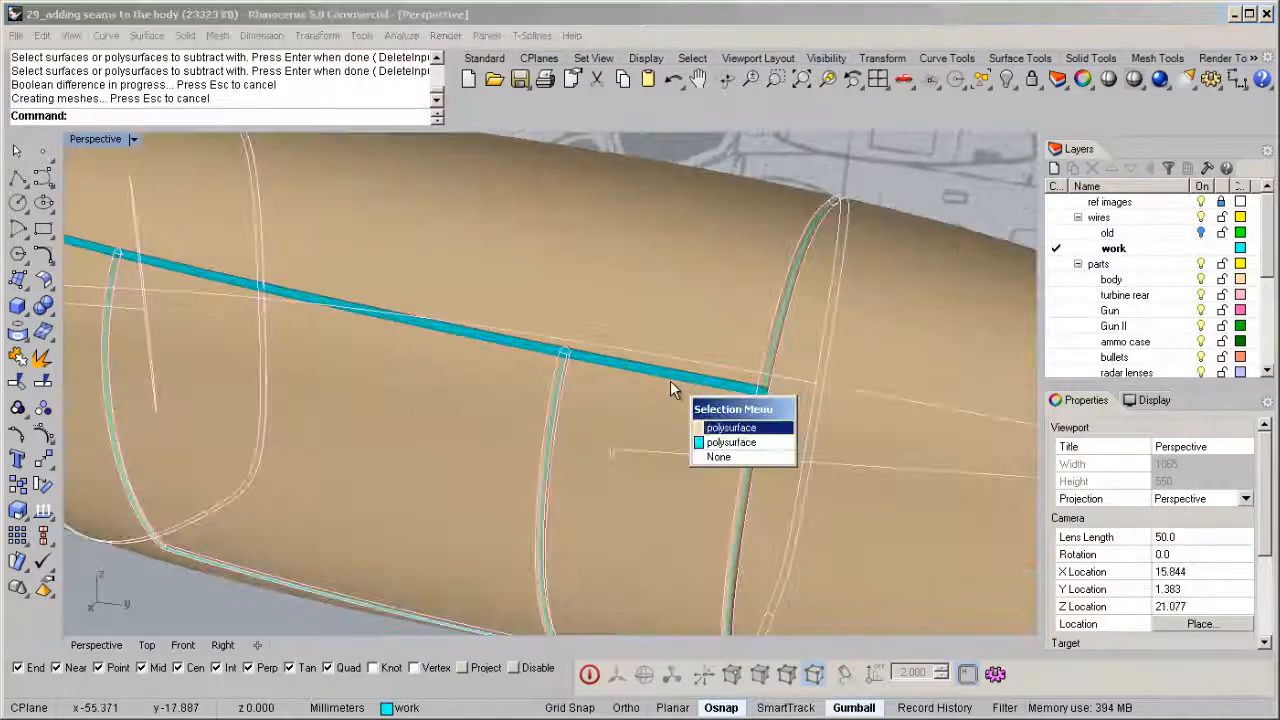
{"action": "left_click", "coordinate": [711, 432]}
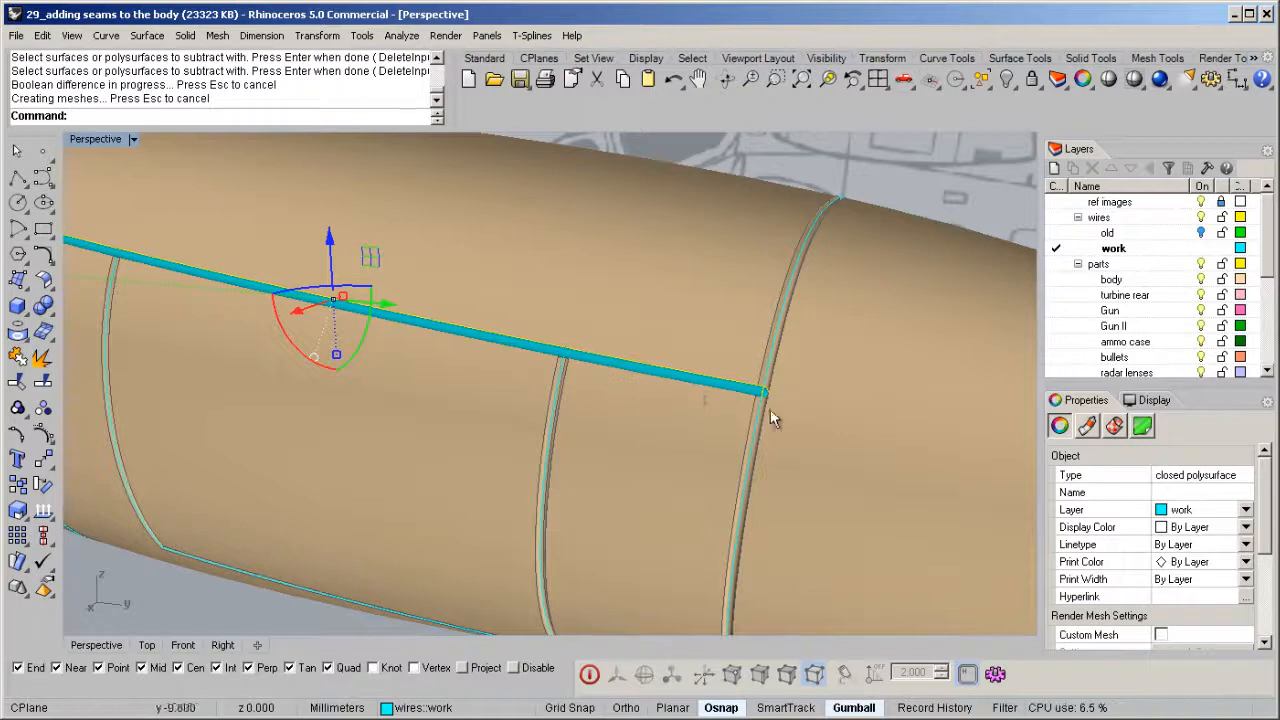
{"action": "key", "text": "Delete"}
Step: Pipe the lengthwise seam curve again with a 0.11 mm diameter at both ends and round caps
{"action": "left_click", "coordinate": [725, 384]}
{"action": "right_click", "coordinate": [725, 384]}
{"action": "middle_click", "coordinate": [725, 384]}
{"action": "left_click", "coordinate": [774, 390]}
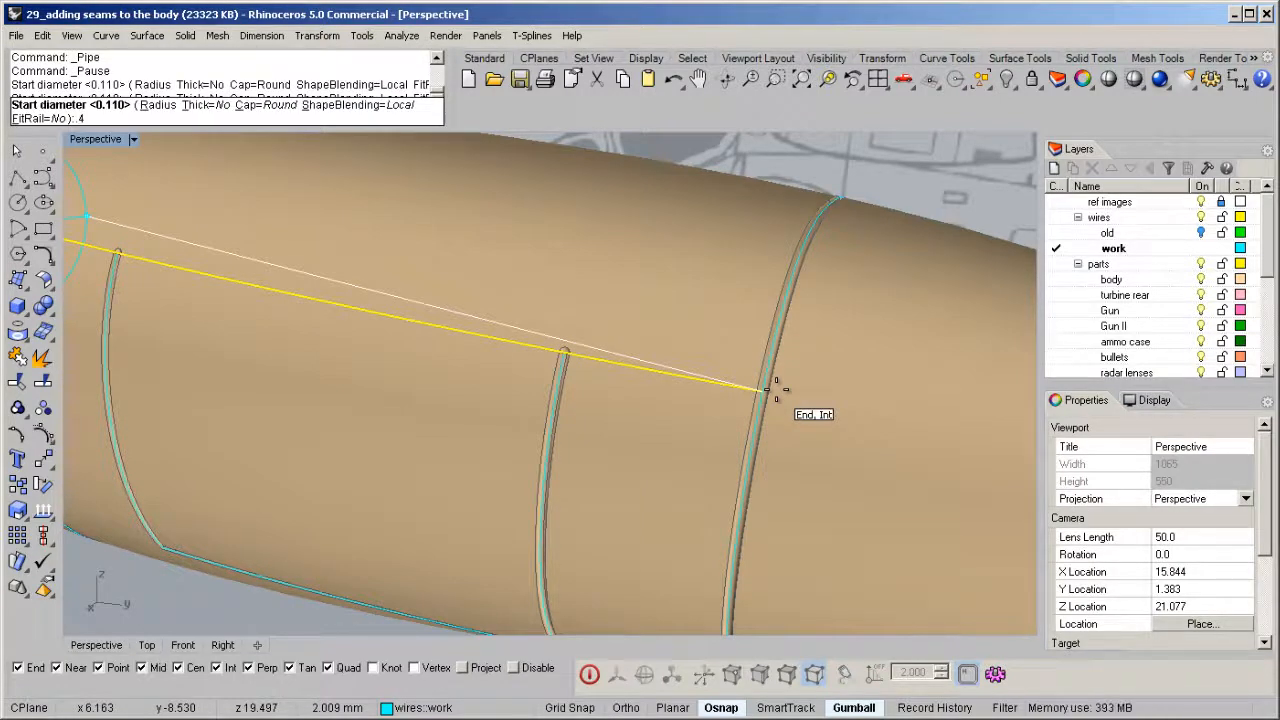
{"action": "key", "text": "Return"}
{"action": "key", "text": "Return"}
{"action": "key", "text": "Return"}
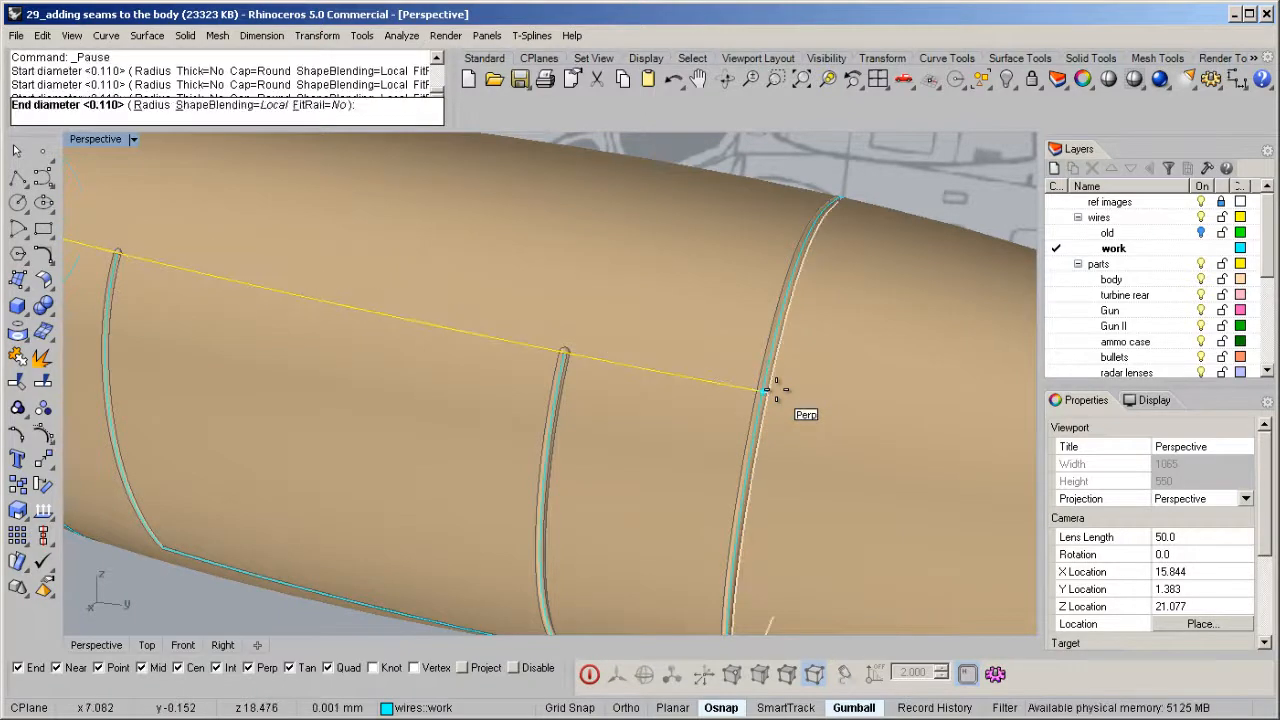
Step: Try to subtract the lengthwise pipe from the engine body with a Boolean difference, and undo the pipe
{"action": "scroll", "coordinate": [690, 380], "scroll_direction": "up", "scroll_amount": 5}
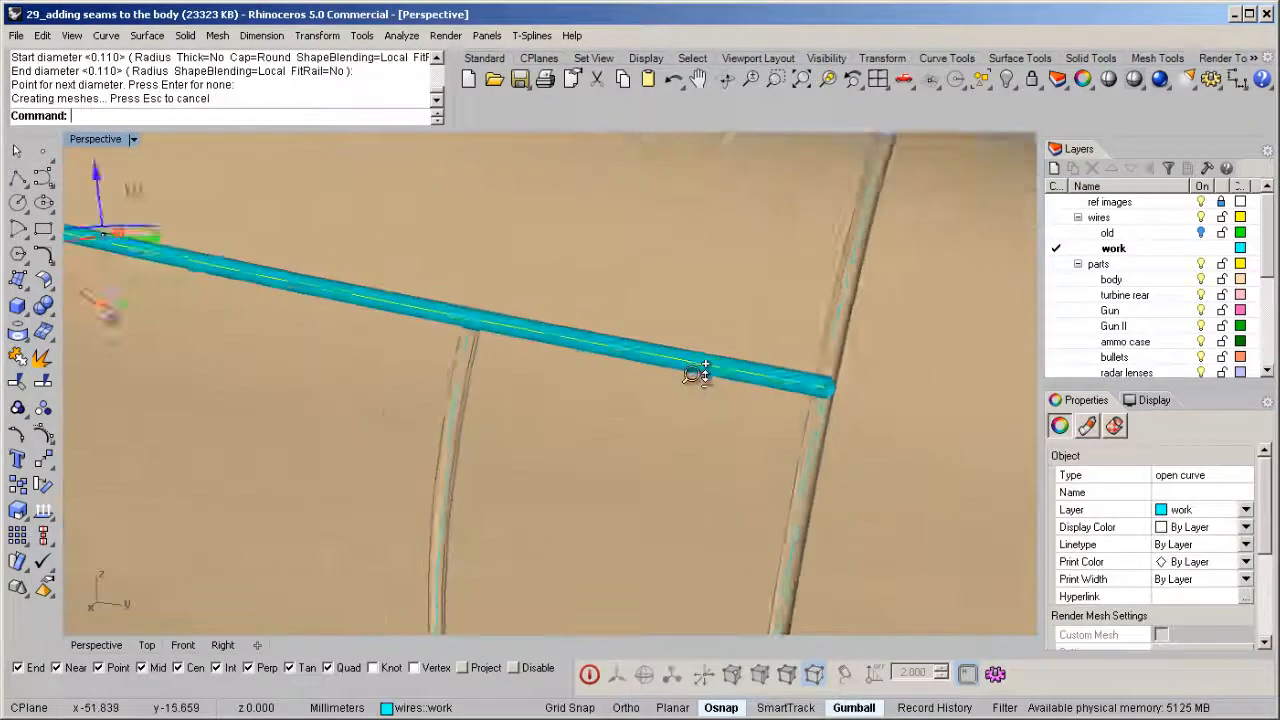
{"action": "left_click", "coordinate": [742, 262]}
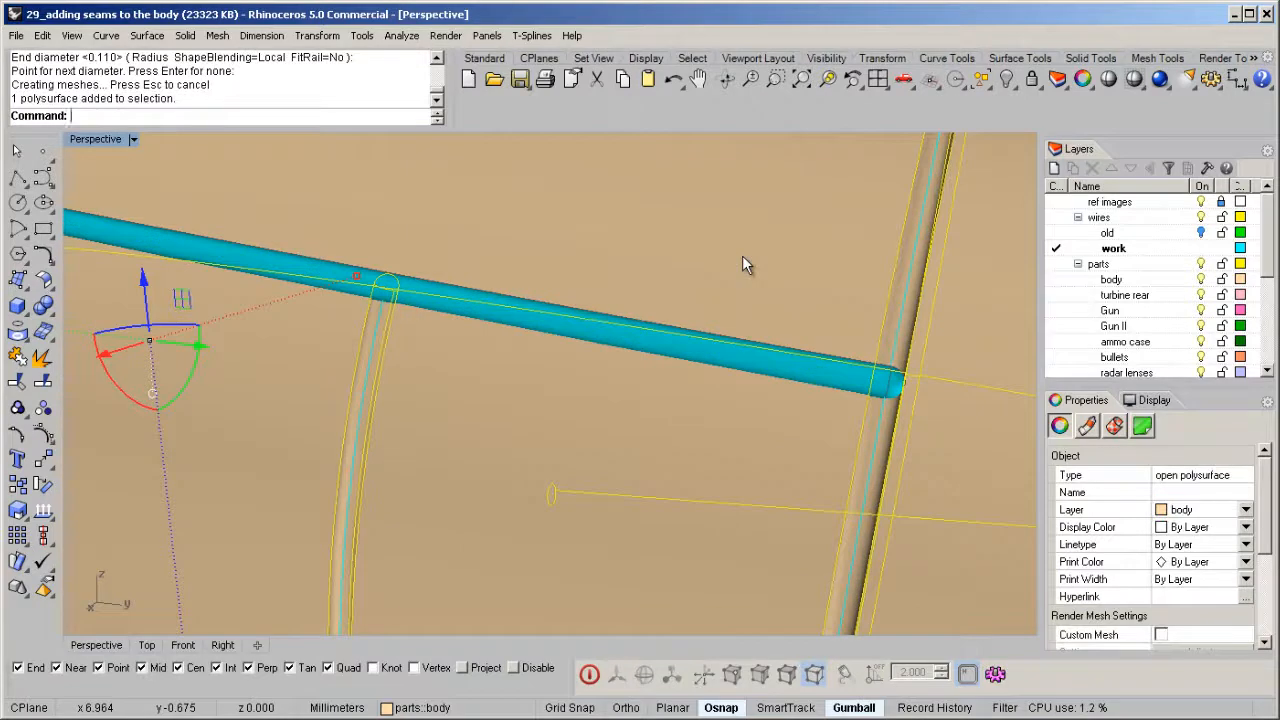
{"action": "type", "text": "booleandifference"}
{"action": "key", "text": "Return"}
{"action": "key", "text": "Return"}
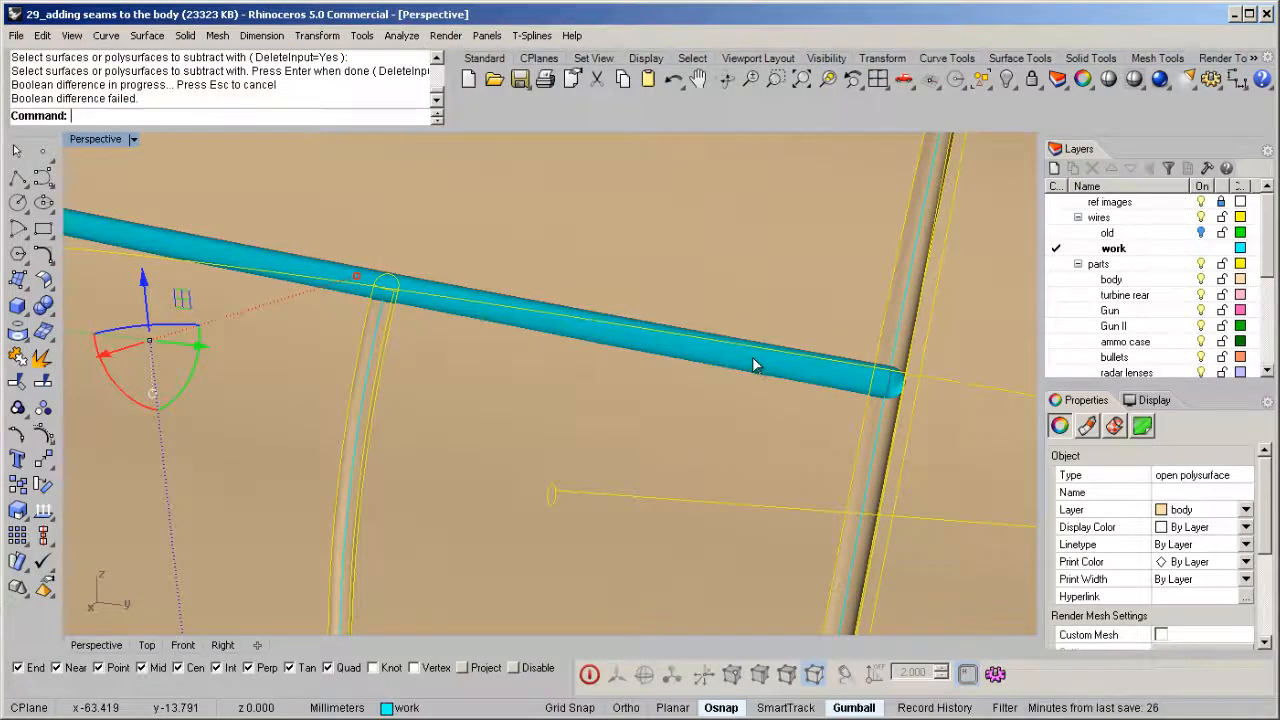
{"action": "key", "text": "ctrl+z"}
Step: Pipe the lengthwise seam curve with a 0.1 mm diameter along its whole length
{"action": "left_click", "coordinate": [850, 376]}
{"action": "left_click", "coordinate": [850, 376]}
{"action": "middle_click", "coordinate": [850, 376]}
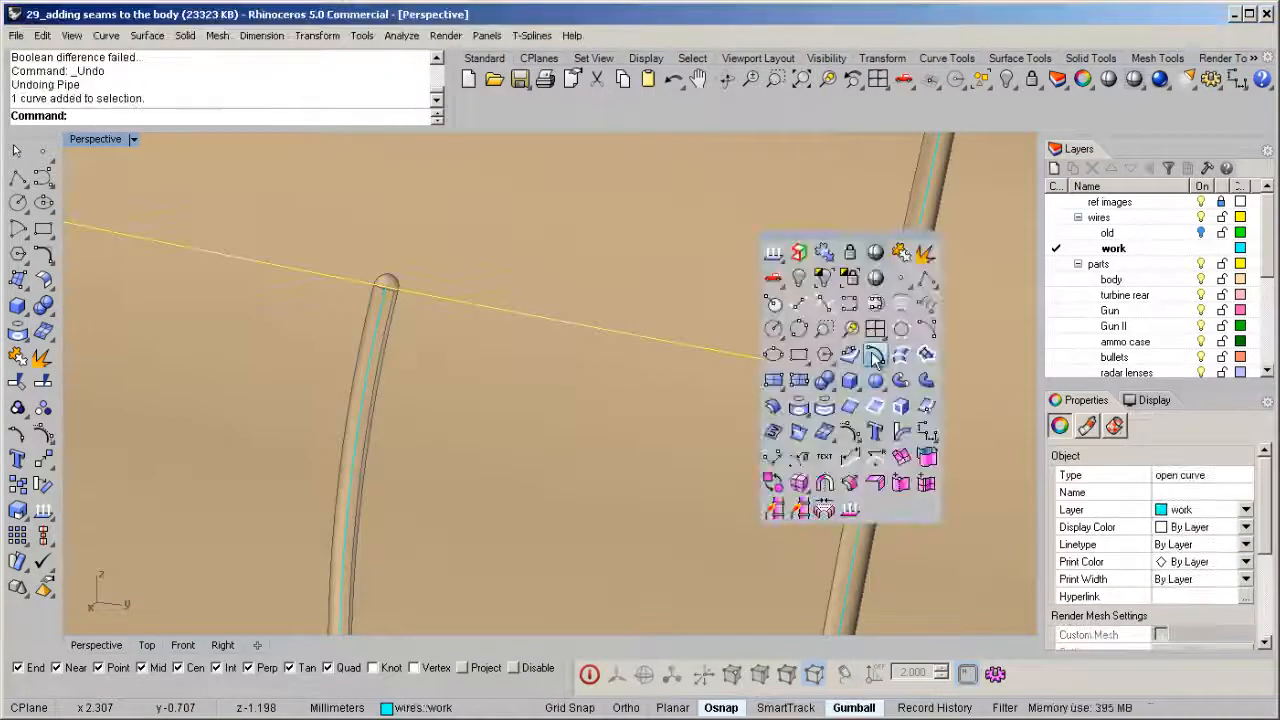
{"action": "left_click", "coordinate": [894, 384]}
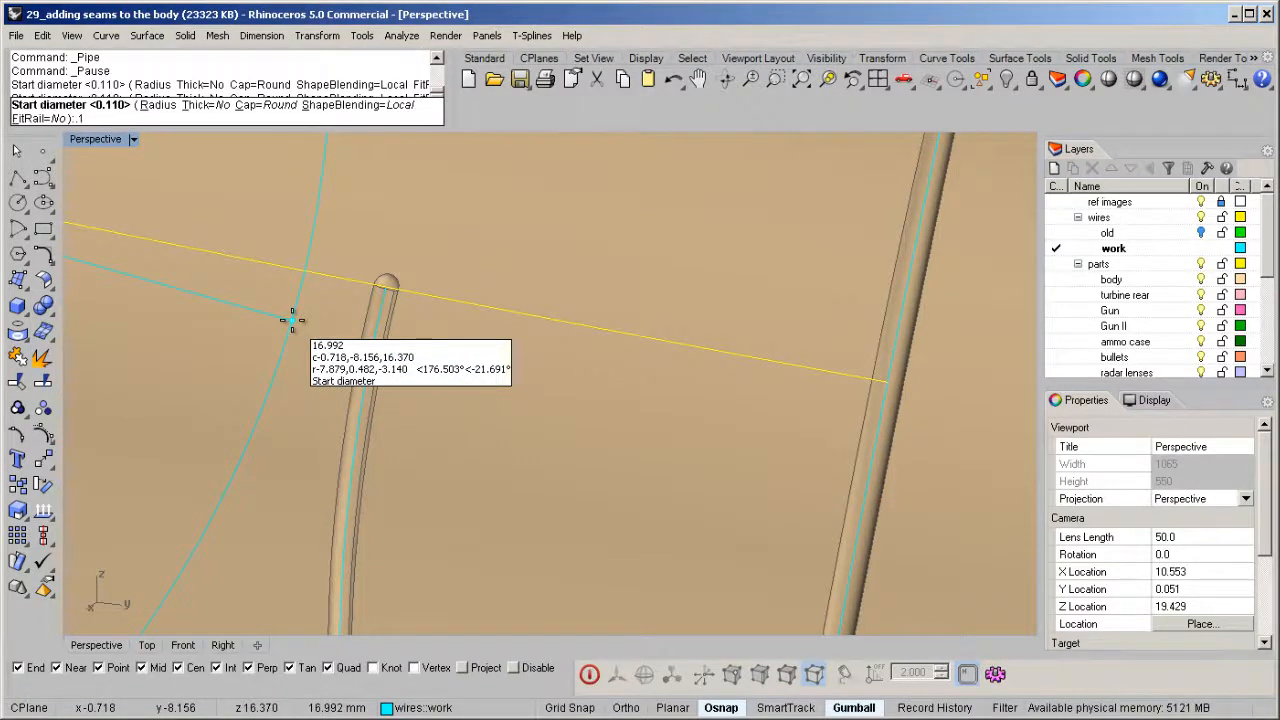
{"action": "type", "text": ".1"}
{"action": "key", "text": "Return"}
{"action": "key", "text": "Return"}
{"action": "key", "text": "Return"}
Step: Subtract the lengthwise pipe from the engine body with a Boolean difference and dismiss the tolerance warning
{"action": "left_click", "coordinate": [789, 421]}
{"action": "key", "text": "F4"}
{"action": "left_click", "coordinate": [815, 366]}
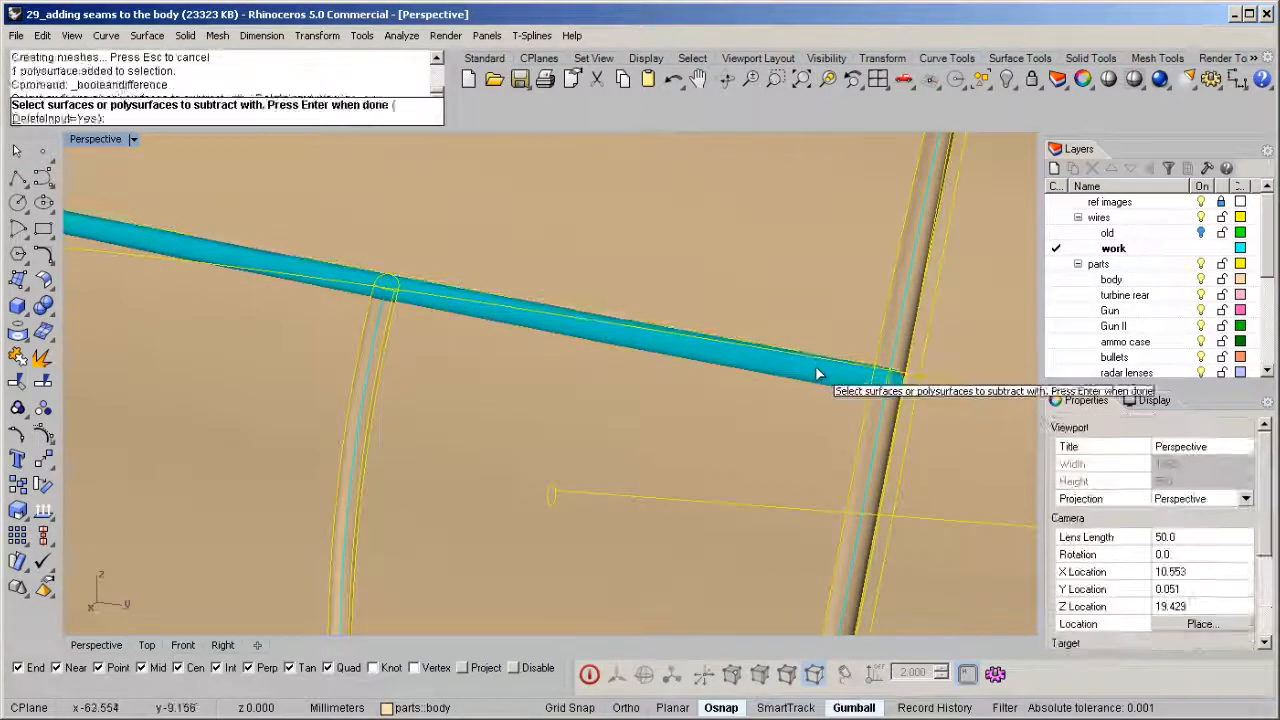
{"action": "key", "text": "Return"}
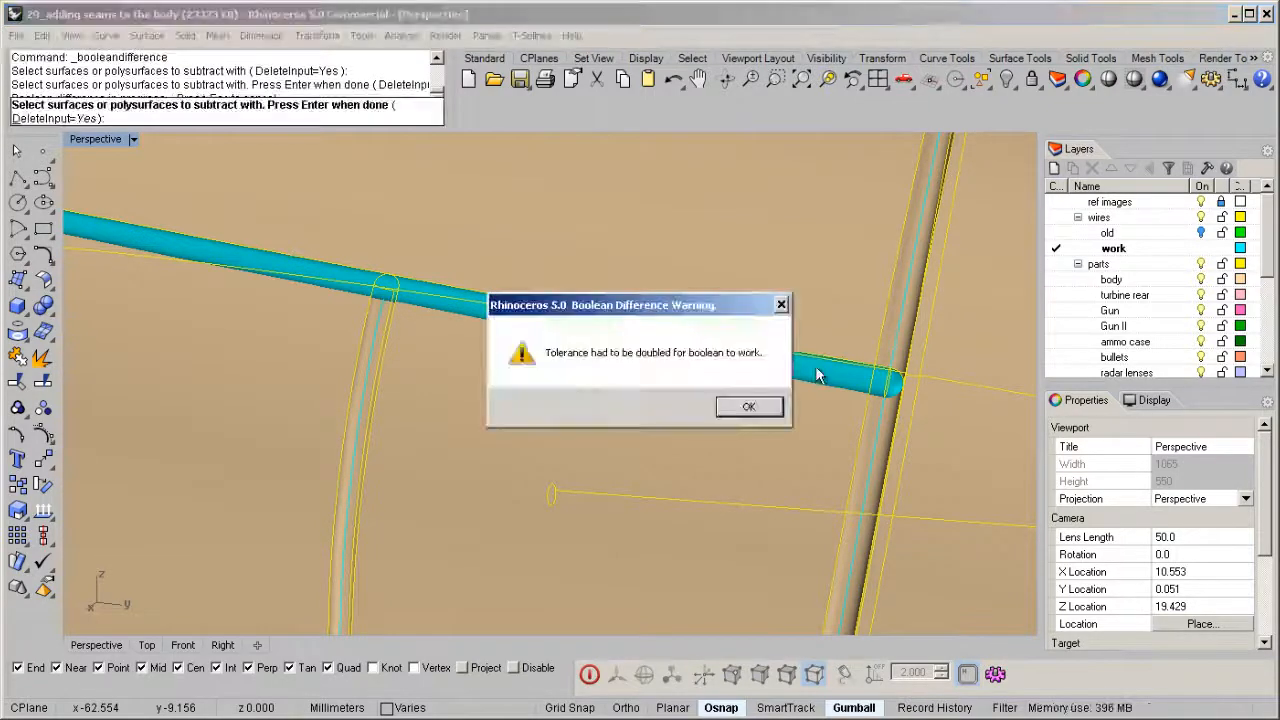
{"action": "left_click", "coordinate": [747, 407]}
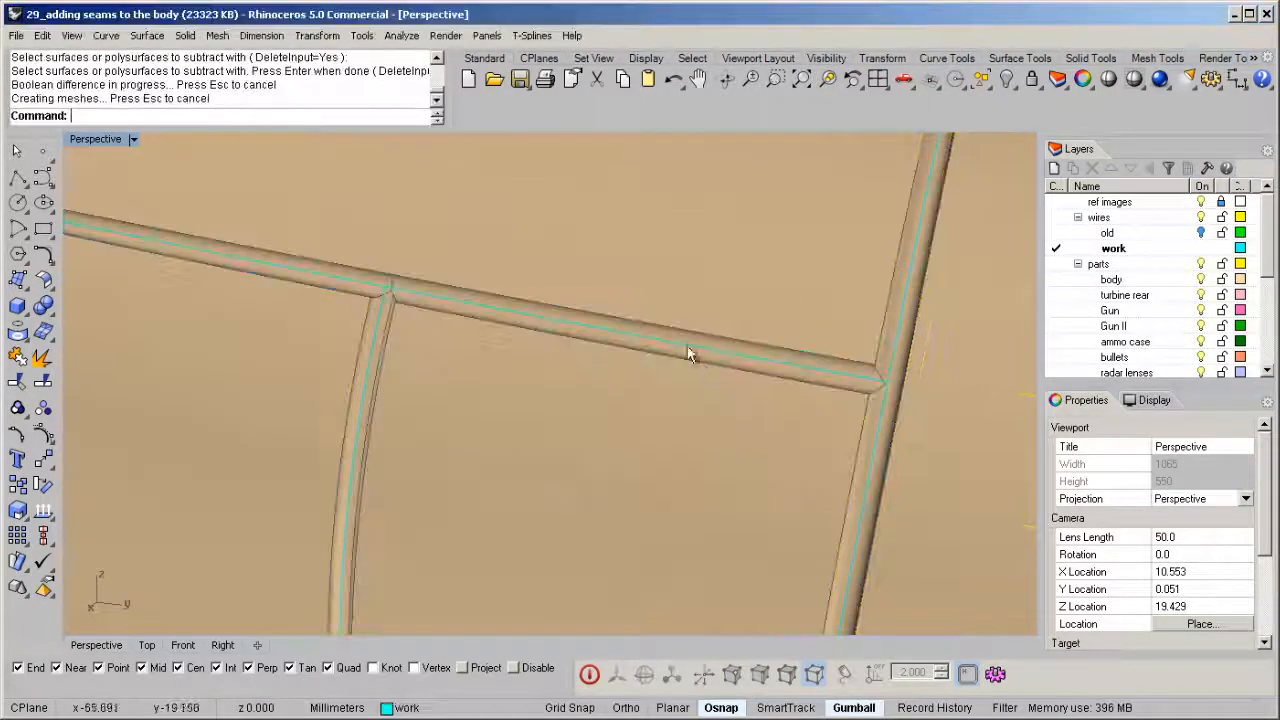
Step: Delete the leftover seam curves and check the grooved engine body in a rendered shade preview
{"action": "scroll", "coordinate": [686, 400], "scroll_direction": "down", "scroll_amount": 5}
{"action": "right_click_drag", "start_coordinate": [624, 448], "coordinate": [580, 440]}
{"action": "key", "text": "F4"}
{"action": "right_click_drag", "start_coordinate": [747, 229], "coordinate": [615, 236]}
{"action": "key", "text": "Delete"}
{"action": "middle_click", "coordinate": [617, 232]}
{"action": "left_click", "coordinate": [619, 210]}
{"action": "mouse_move", "coordinate": [525, 316]}
{"action": "right_mouse_down"}
{"action": "mouse_move", "coordinate": [574, 311]}
{"action": "mouse_move", "coordinate": [551, 303]}
{"action": "right_mouse_up"}
{"action": "scroll", "coordinate": [547, 338], "scroll_direction": "down", "scroll_amount": 8}
{"action": "right_click", "coordinate": [545, 343]}
Step: Show all hidden parts and mirror a copy of the engine body across a plane from 0,0,0 along the Y axis
{"action": "middle_click", "coordinate": [546, 346]}
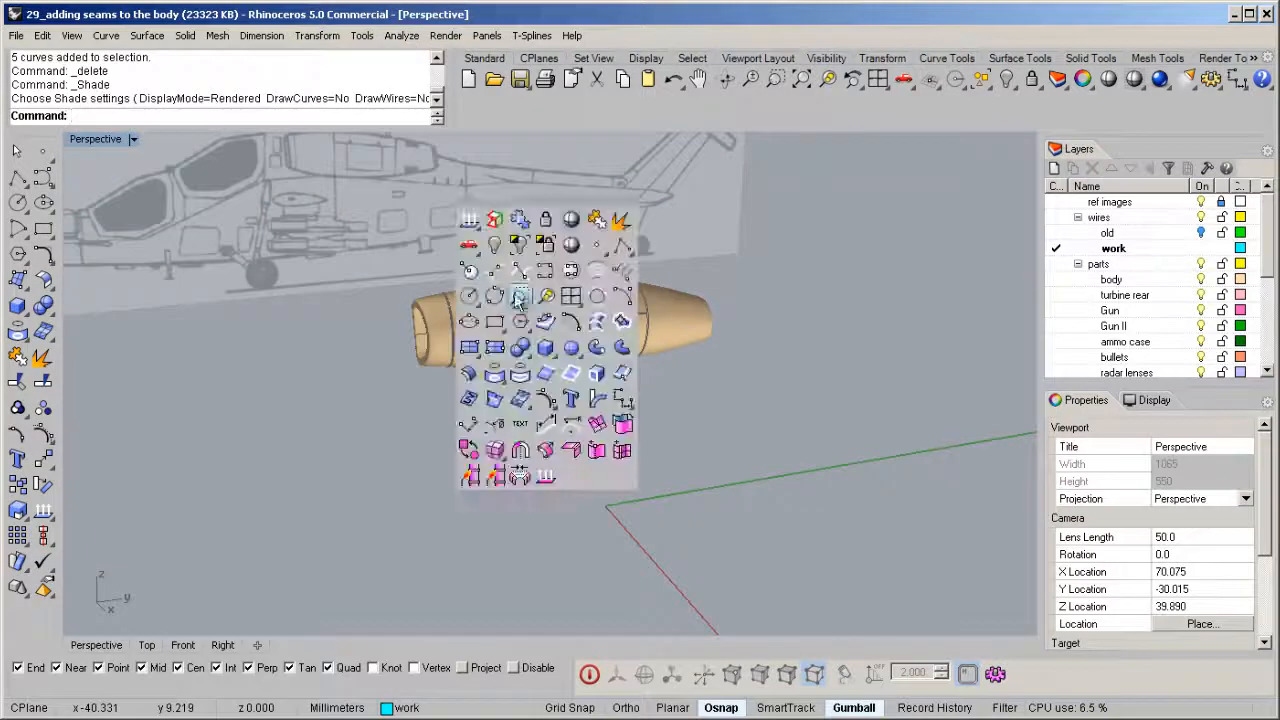
{"action": "left_click", "coordinate": [494, 247]}
{"action": "right_click_drag", "start_coordinate": [494, 250], "coordinate": [597, 368]}
{"action": "left_click", "coordinate": [584, 313]}
{"action": "key", "text": "ctrl+m"}
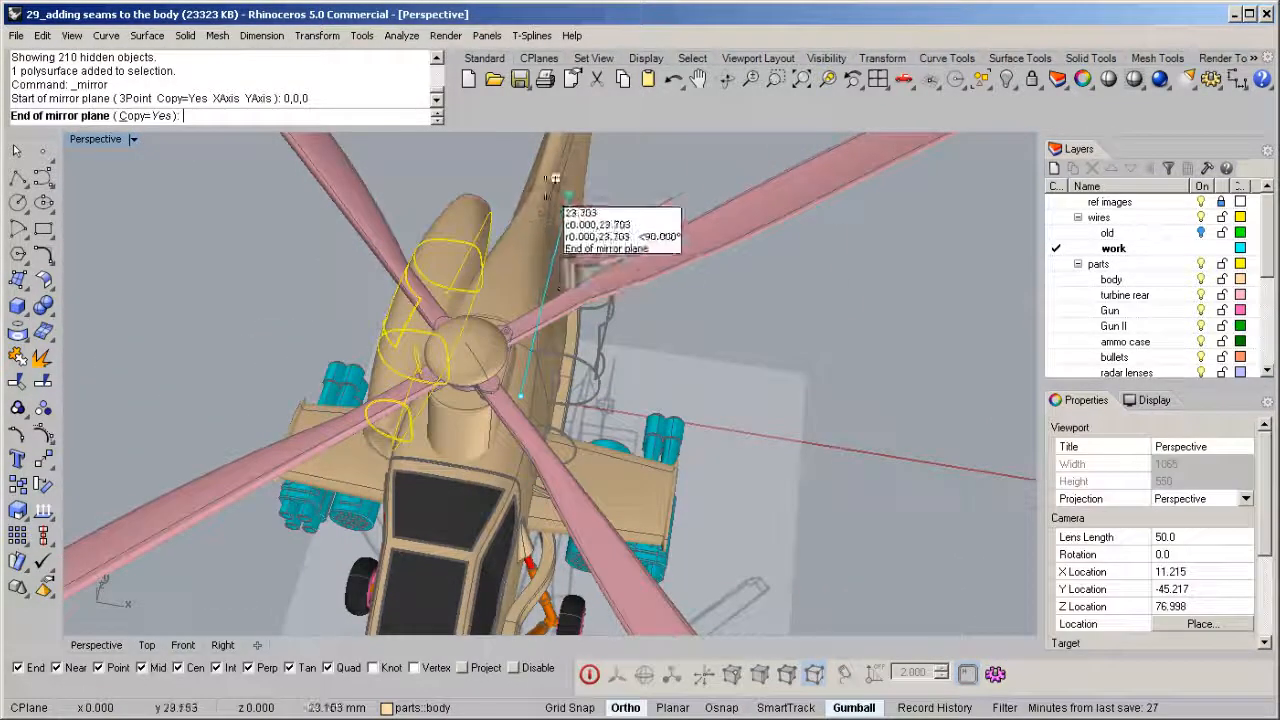
{"action": "left_click", "coordinate": [555, 177], "text": "shift"}
{"action": "left_click", "coordinate": [647, 175]}
Step: Hide everything except the main fuselage body and maximize the Right view at the nose
{"action": "right_click_drag", "start_coordinate": [728, 430], "coordinate": [558, 294]}
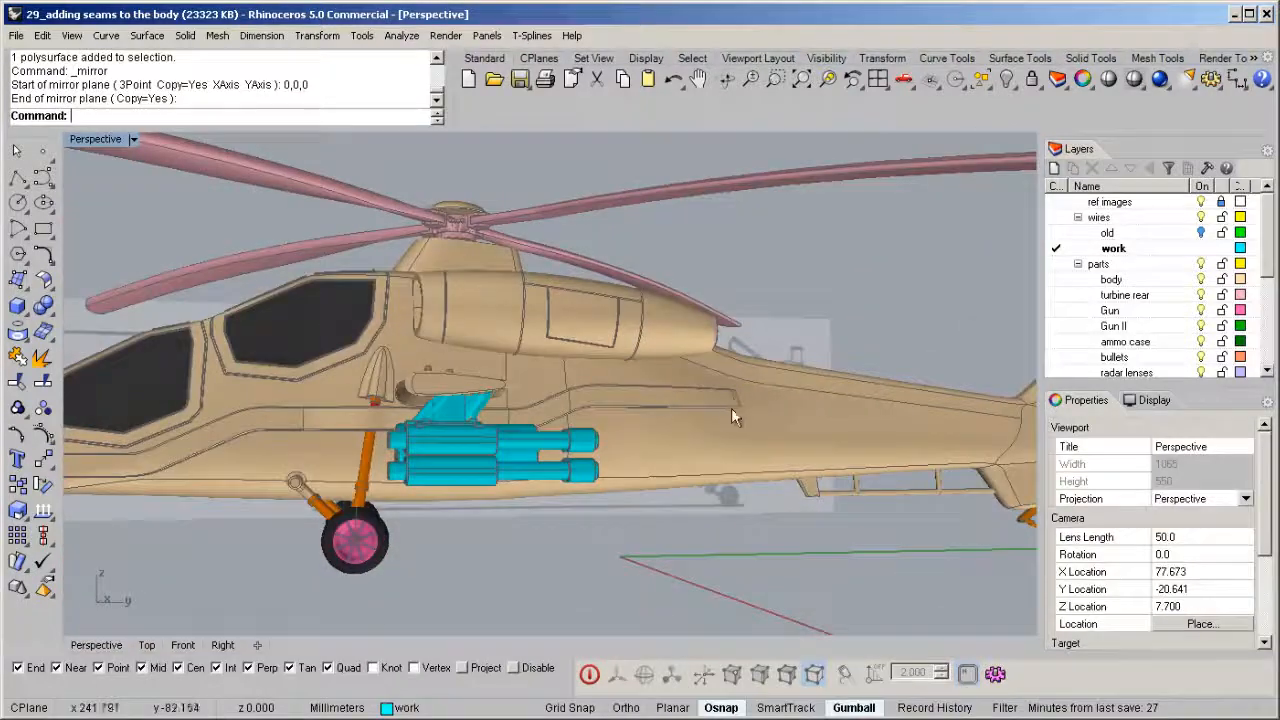
{"action": "left_click", "coordinate": [830, 399]}
{"action": "middle_click", "coordinate": [830, 399]}
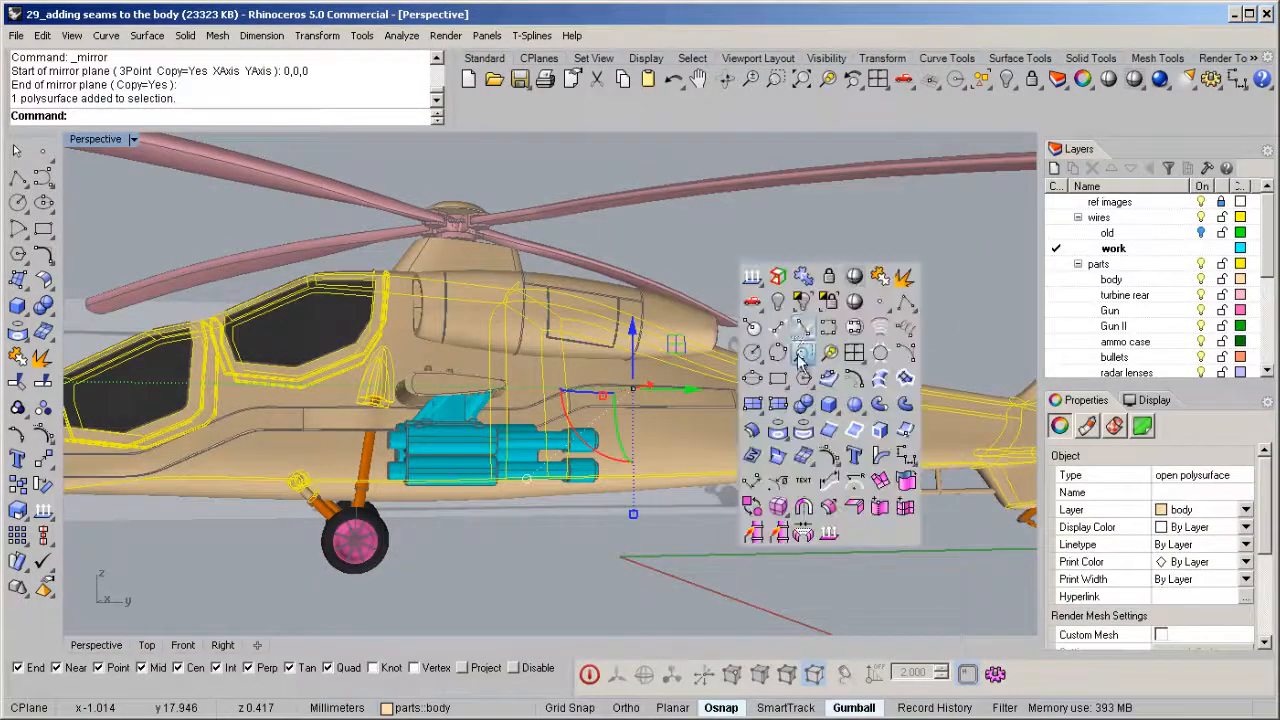
{"action": "left_click", "coordinate": [802, 301]}
{"action": "right_click_drag", "start_coordinate": [661, 374], "coordinate": [372, 260]}
{"action": "double_click", "coordinate": [88, 142]}
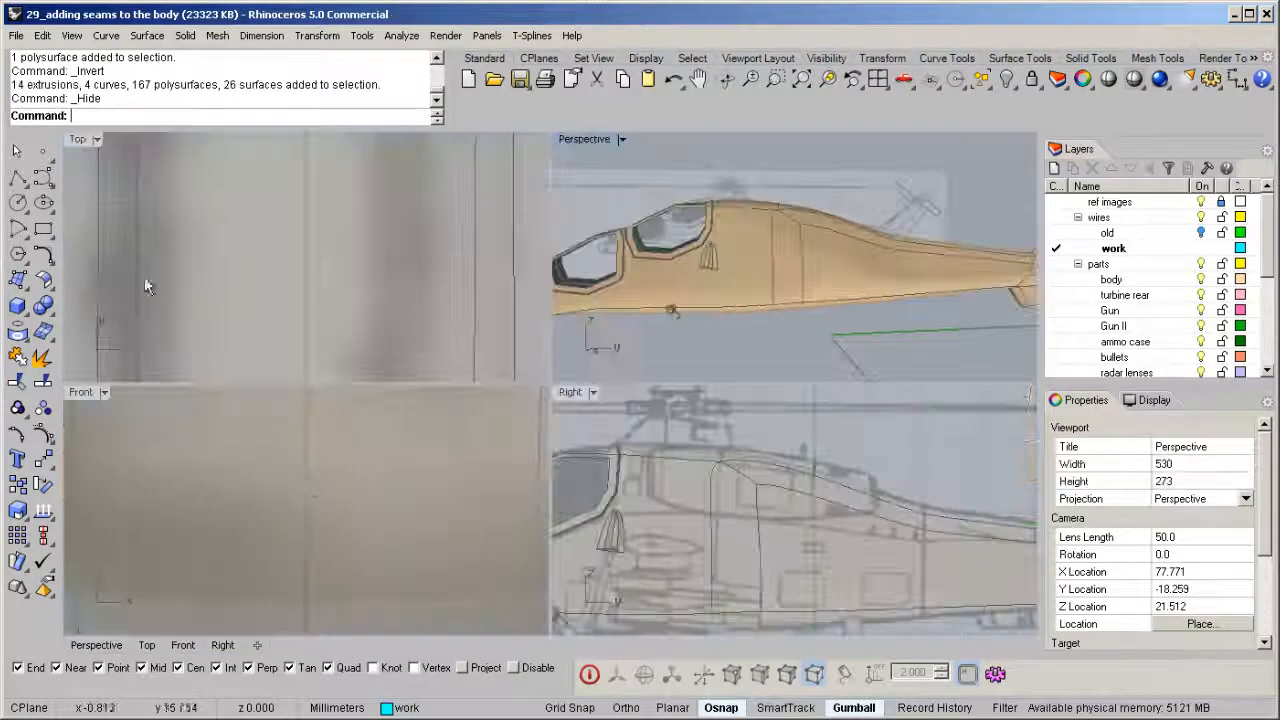
{"action": "double_click", "coordinate": [570, 393]}
{"action": "right_click_drag", "start_coordinate": [537, 380], "coordinate": [630, 336]}
{"action": "scroll", "coordinate": [222, 446], "scroll_direction": "up", "scroll_amount": 5}
Step: Draw a near-vertical seam line down the nose just ahead of the oval recess and shift it slightly
{"action": "middle_click", "coordinate": [328, 400]}
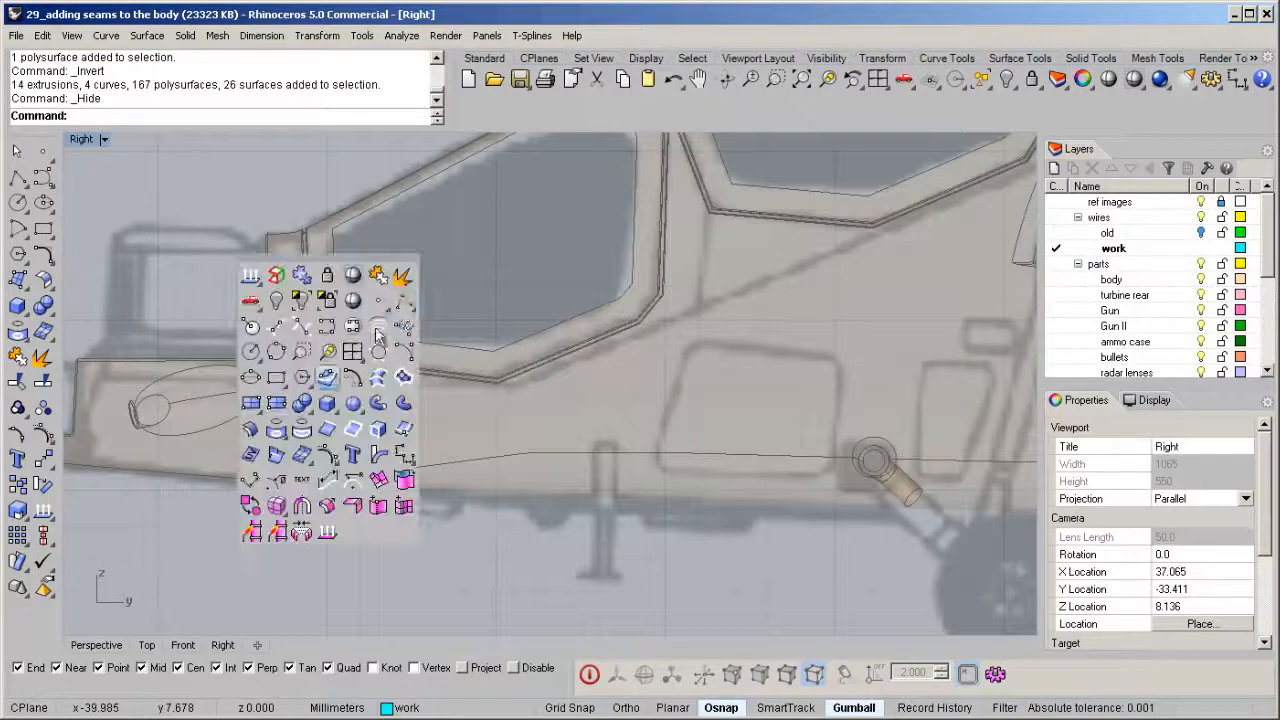
{"action": "left_click", "coordinate": [403, 302]}
{"action": "scroll", "coordinate": [277, 497], "scroll_direction": "up", "scroll_amount": 5}
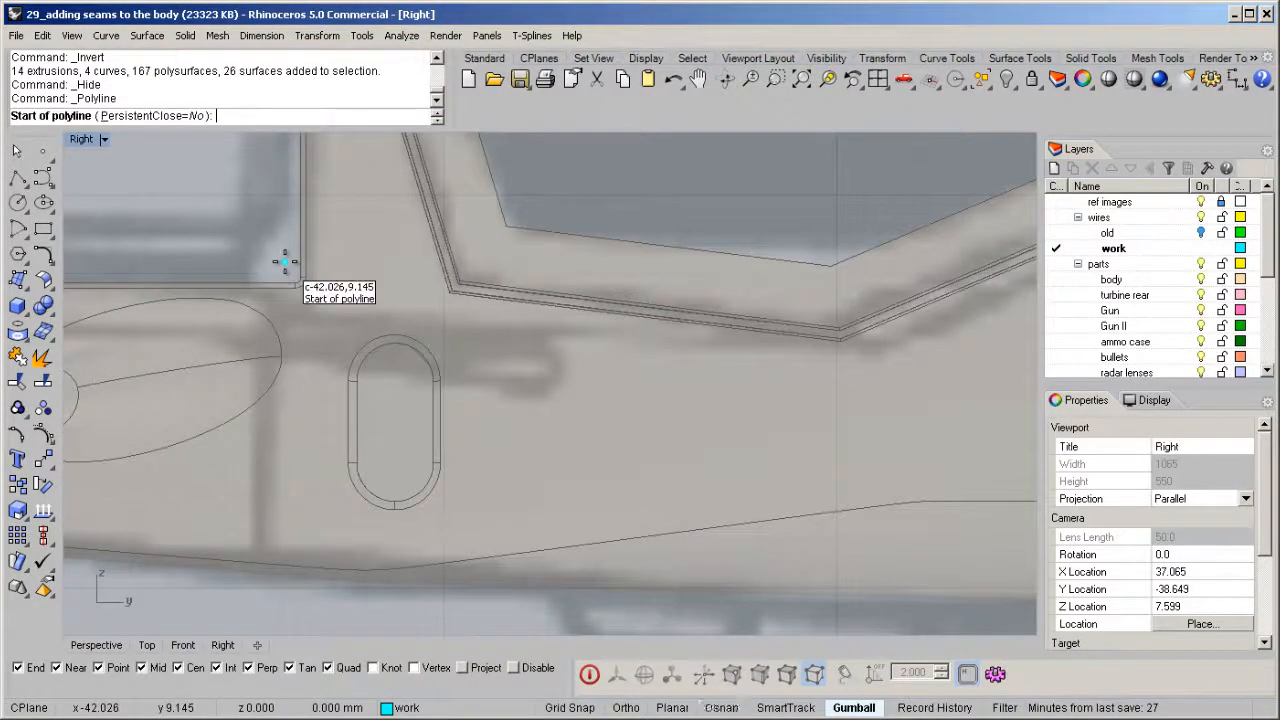
{"action": "left_click", "coordinate": [285, 258]}
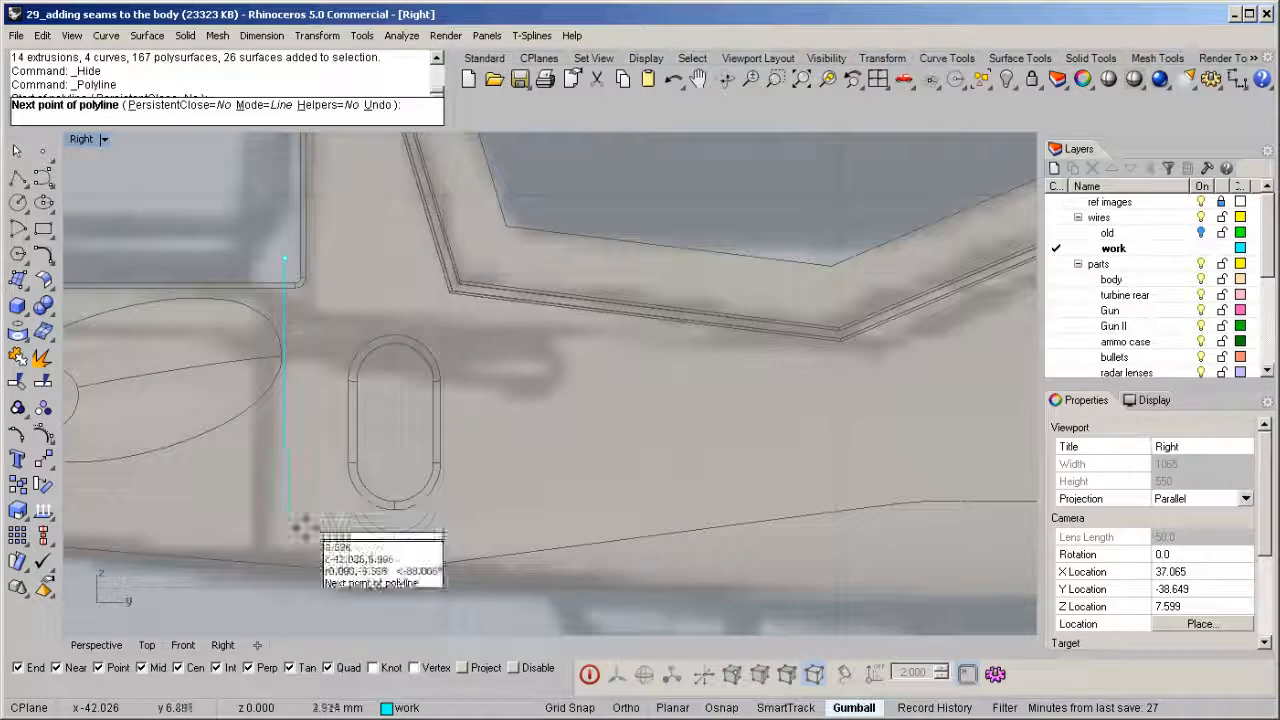
{"action": "left_click", "coordinate": [278, 620]}
{"action": "right_click", "coordinate": [277, 602]}
{"action": "left_click", "coordinate": [279, 585]}
{"action": "left_click_drag", "start_coordinate": [343, 442], "coordinate": [350, 442], "text": "alt"}
Step: Start a second seam polyline at the nose notch and run it below the front canopy frame to its lowest corner
{"action": "scroll", "coordinate": [322, 396], "scroll_direction": "down", "scroll_amount": 6}
{"action": "right_click_drag", "start_coordinate": [381, 367], "coordinate": [351, 393]}
{"action": "middle_click", "coordinate": [326, 373]}
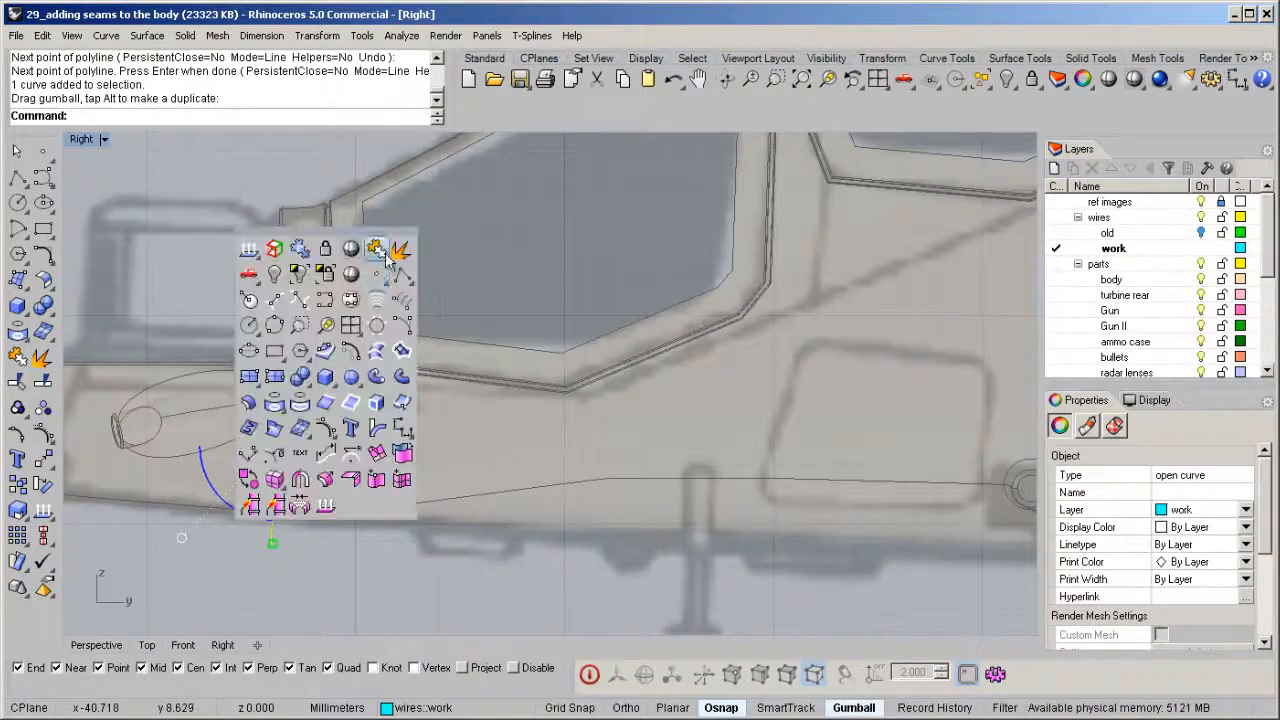
{"action": "left_click", "coordinate": [393, 278]}
{"action": "scroll", "coordinate": [310, 350], "scroll_direction": "up", "scroll_amount": 4}
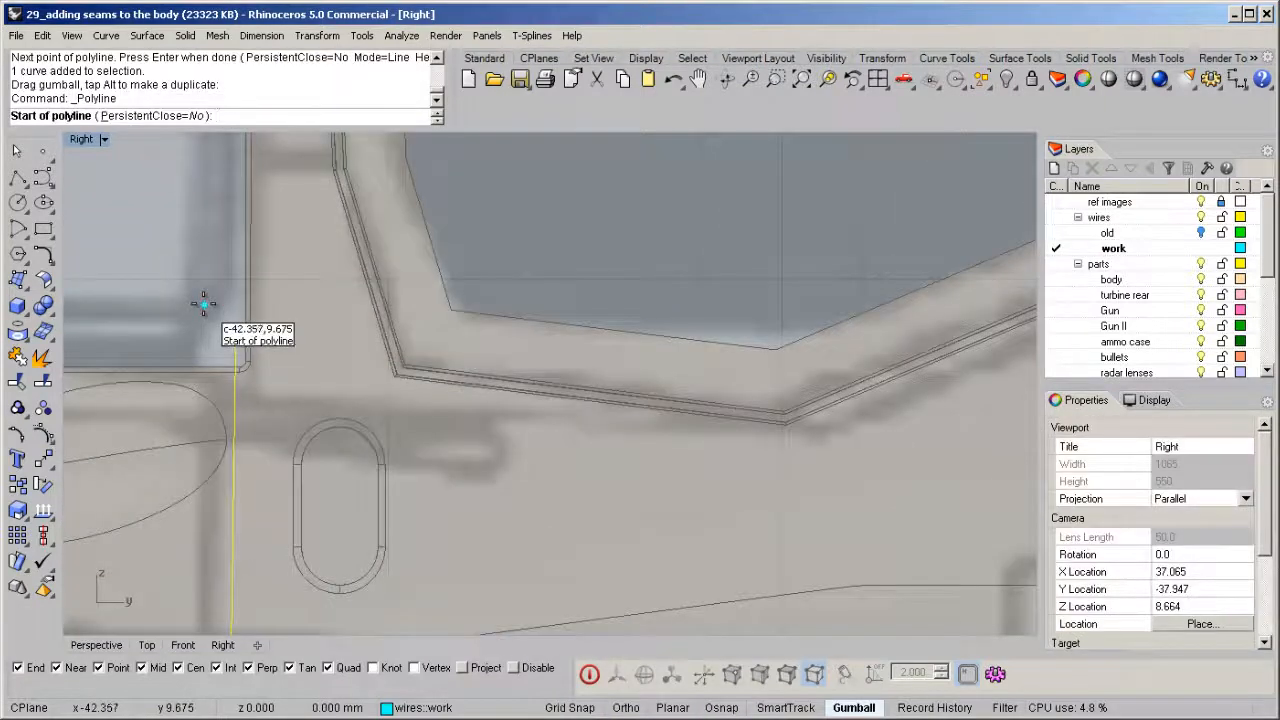
{"action": "left_click", "coordinate": [203, 304]}
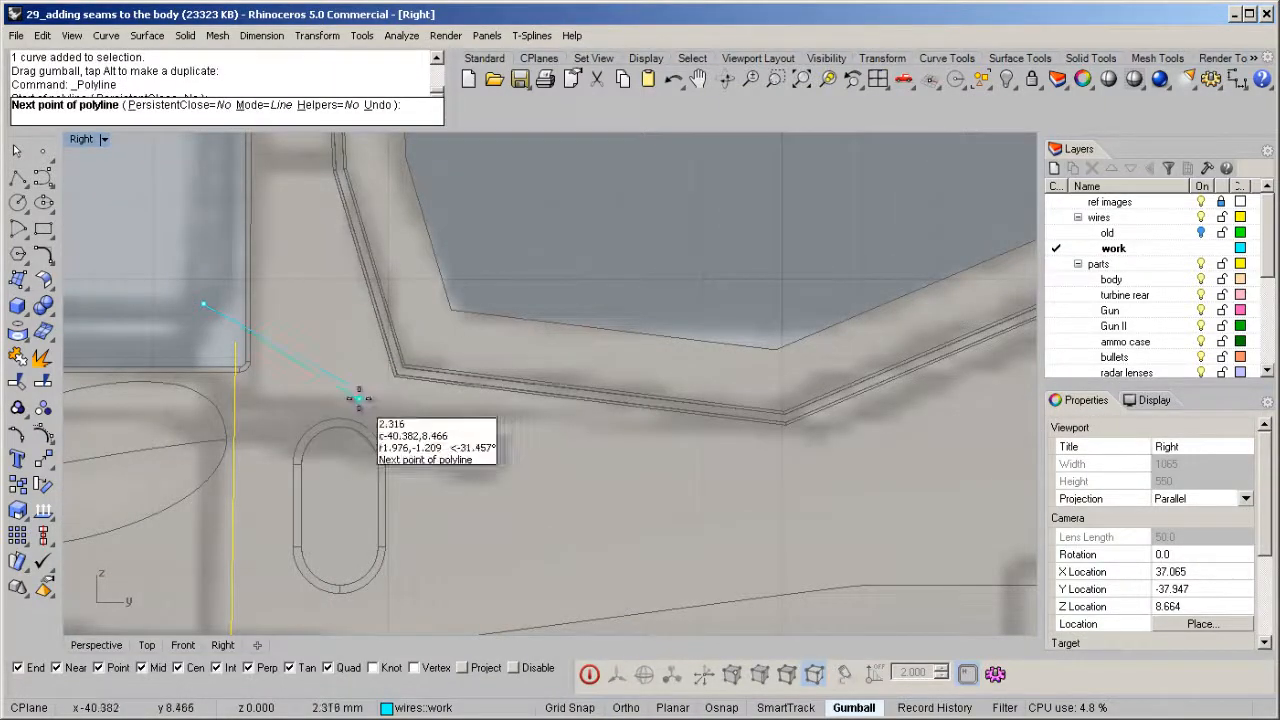
{"action": "left_click", "coordinate": [358, 398]}
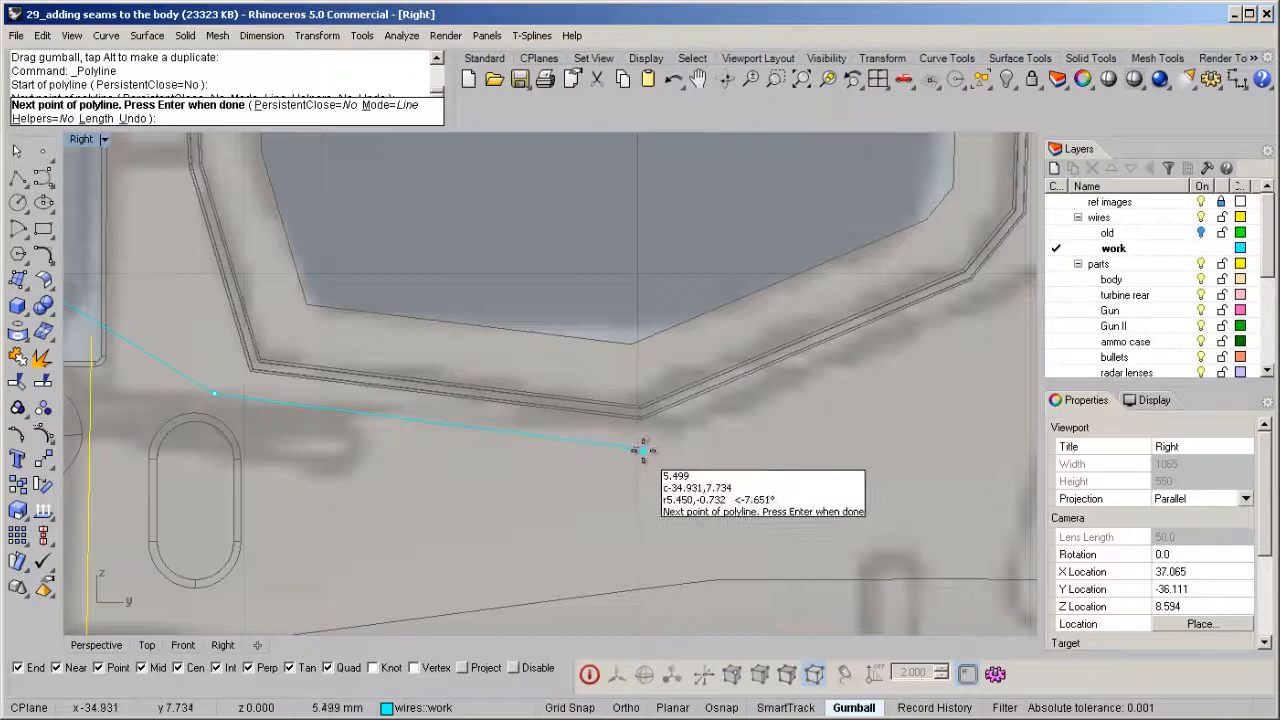
{"action": "left_click", "coordinate": [643, 450]}
Step: Continue the polyline along the diagonal reference seam beneath the rear canopy and up around its lower rear corner
{"action": "right_click_drag", "start_coordinate": [768, 449], "coordinate": [380, 539]}
{"action": "scroll", "coordinate": [549, 449], "scroll_direction": "down", "scroll_amount": 8}
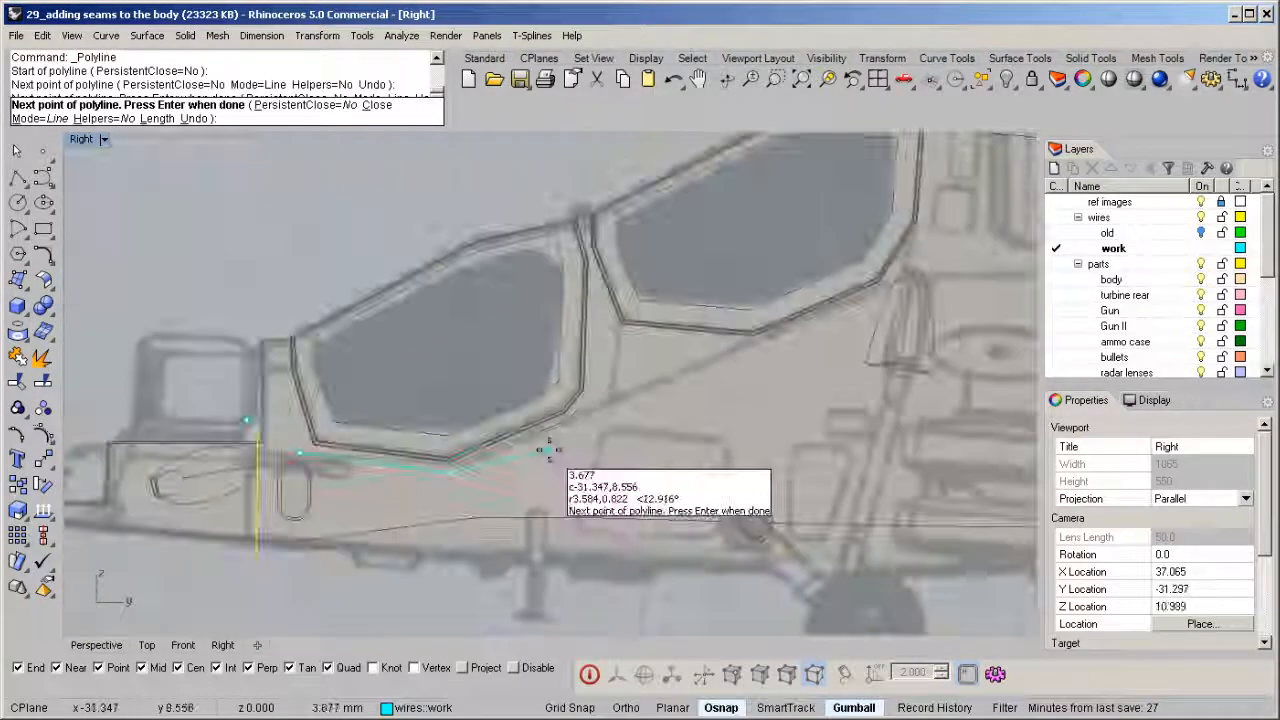
{"action": "scroll", "coordinate": [549, 449], "scroll_direction": "up", "scroll_amount": 4}
{"action": "right_click_drag", "start_coordinate": [797, 320], "coordinate": [447, 460]}
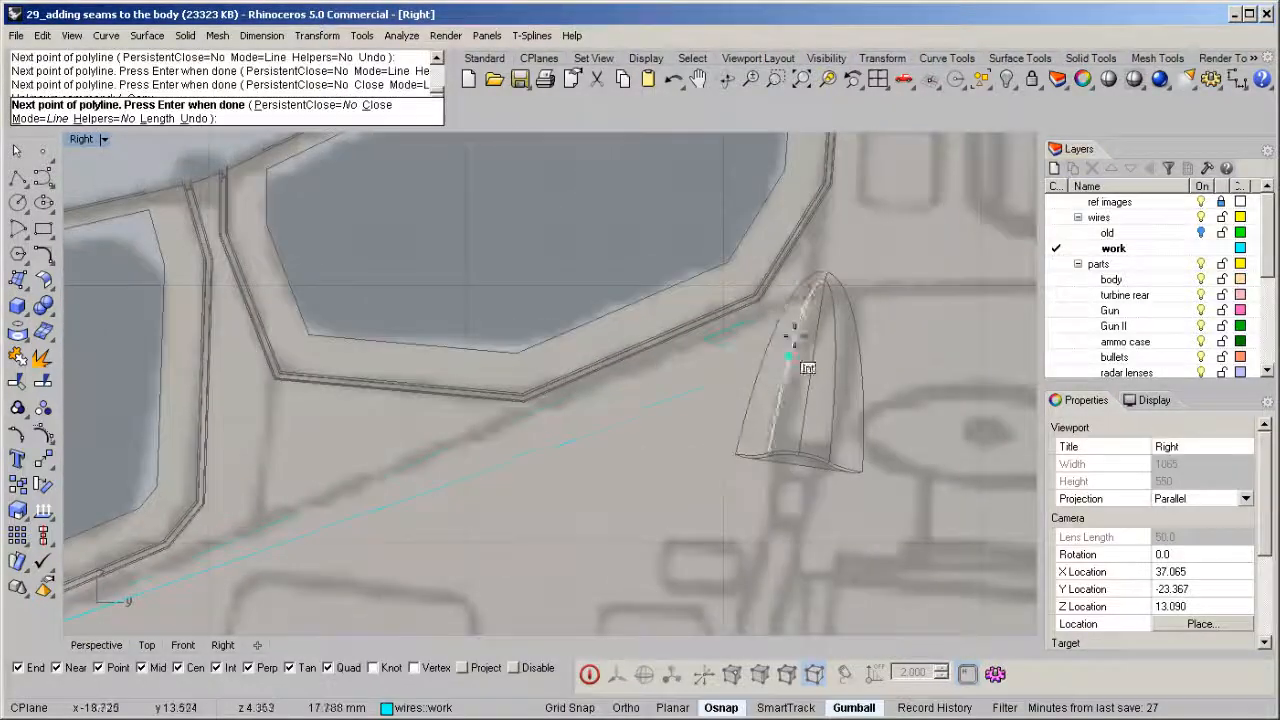
{"action": "left_click", "coordinate": [761, 315]}
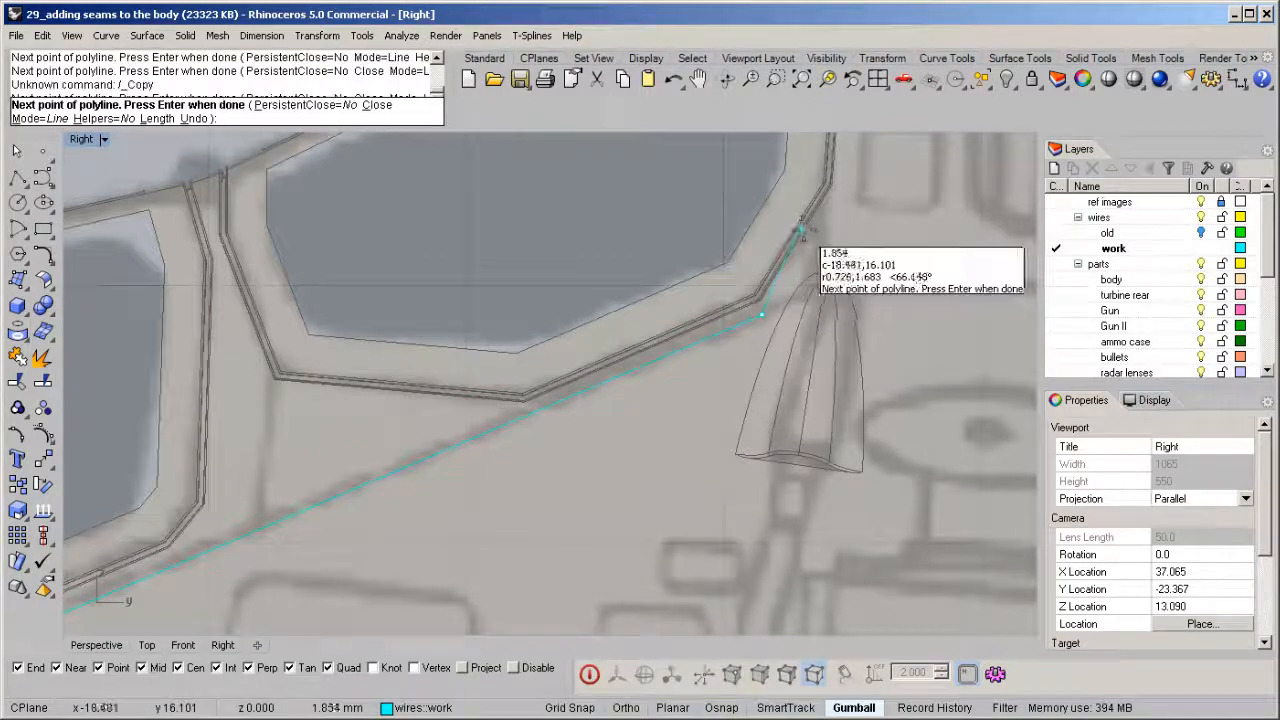
{"action": "left_click", "coordinate": [808, 259], "text": "alt"}
Step: Extend the polyline rearward along the fuselage side seam of the reference drawing to the start of the tail boom
{"action": "right_click_drag", "start_coordinate": [846, 324], "coordinate": [600, 377]}
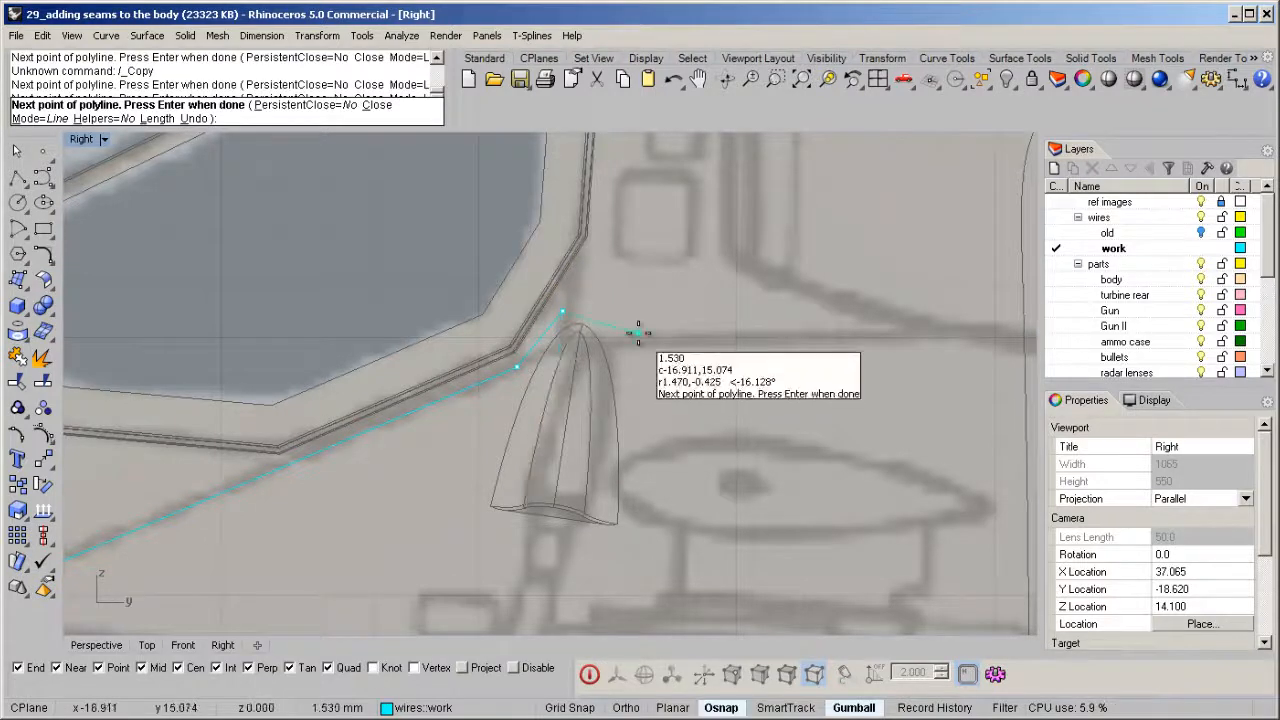
{"action": "scroll", "coordinate": [618, 330], "scroll_direction": "down", "scroll_amount": 4}
{"action": "left_click", "coordinate": [583, 332]}
{"action": "right_click_drag", "start_coordinate": [754, 399], "coordinate": [406, 379]}
{"action": "left_click", "coordinate": [685, 378]}
{"action": "right_click_drag", "start_coordinate": [758, 404], "coordinate": [467, 410]}
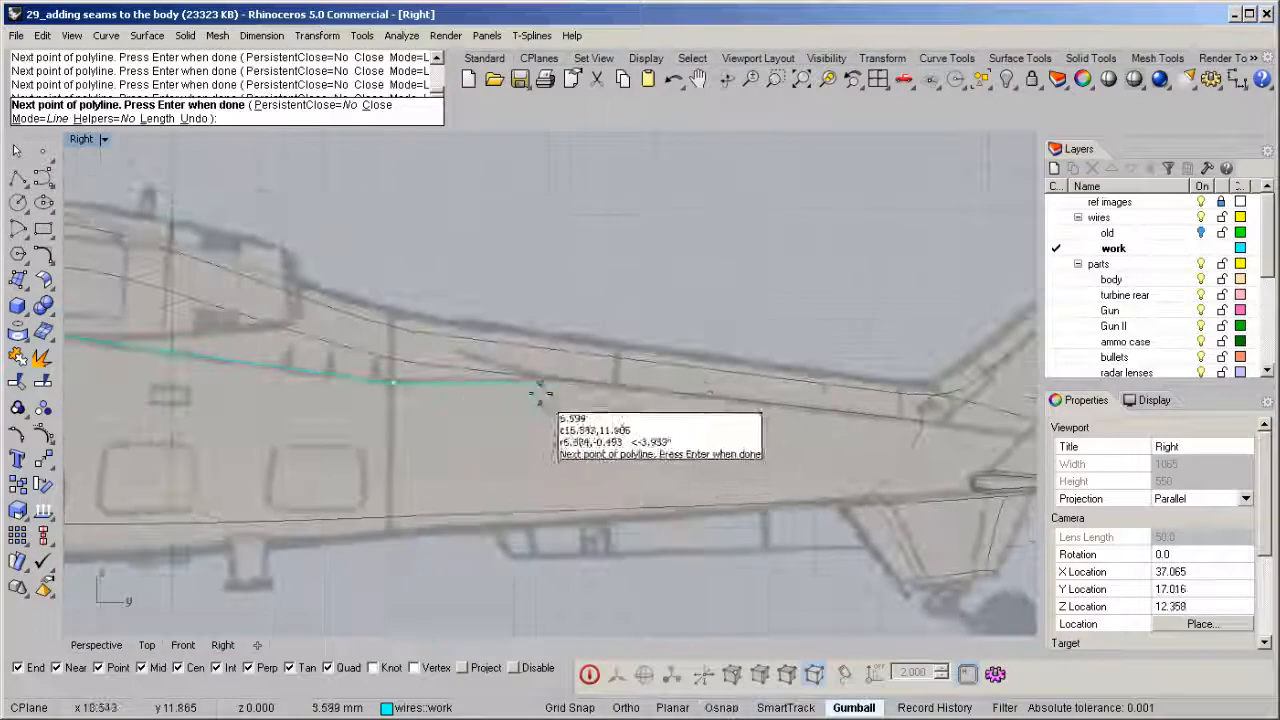
{"action": "left_click", "coordinate": [555, 381], "text": "alt"}
{"action": "right_click_drag", "start_coordinate": [656, 414], "coordinate": [288, 405]}
Step: Finish the polyline along the tail boom's reference seam, ending just beyond the rear tip of the fuselage
{"action": "scroll", "coordinate": [498, 405], "scroll_direction": "up", "scroll_amount": 5}
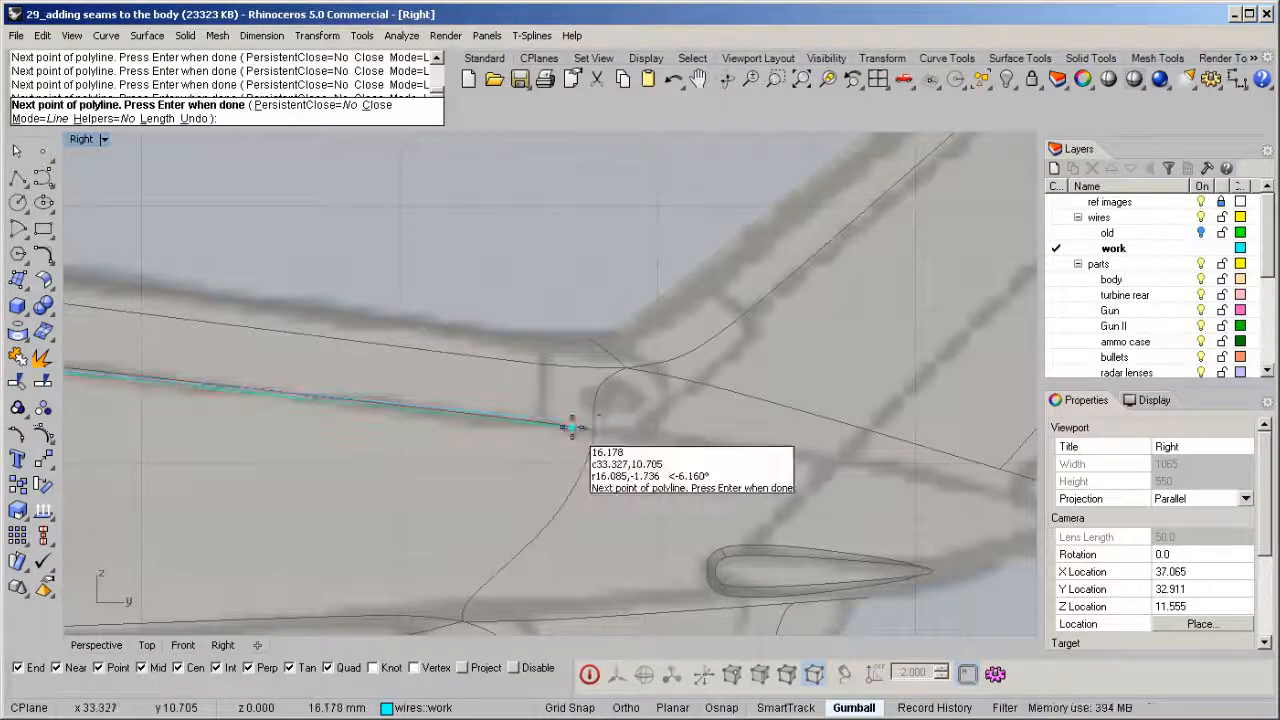
{"action": "left_click", "coordinate": [641, 434]}
{"action": "right_click_drag", "start_coordinate": [641, 434], "coordinate": [354, 417]}
{"action": "left_click", "coordinate": [562, 438]}
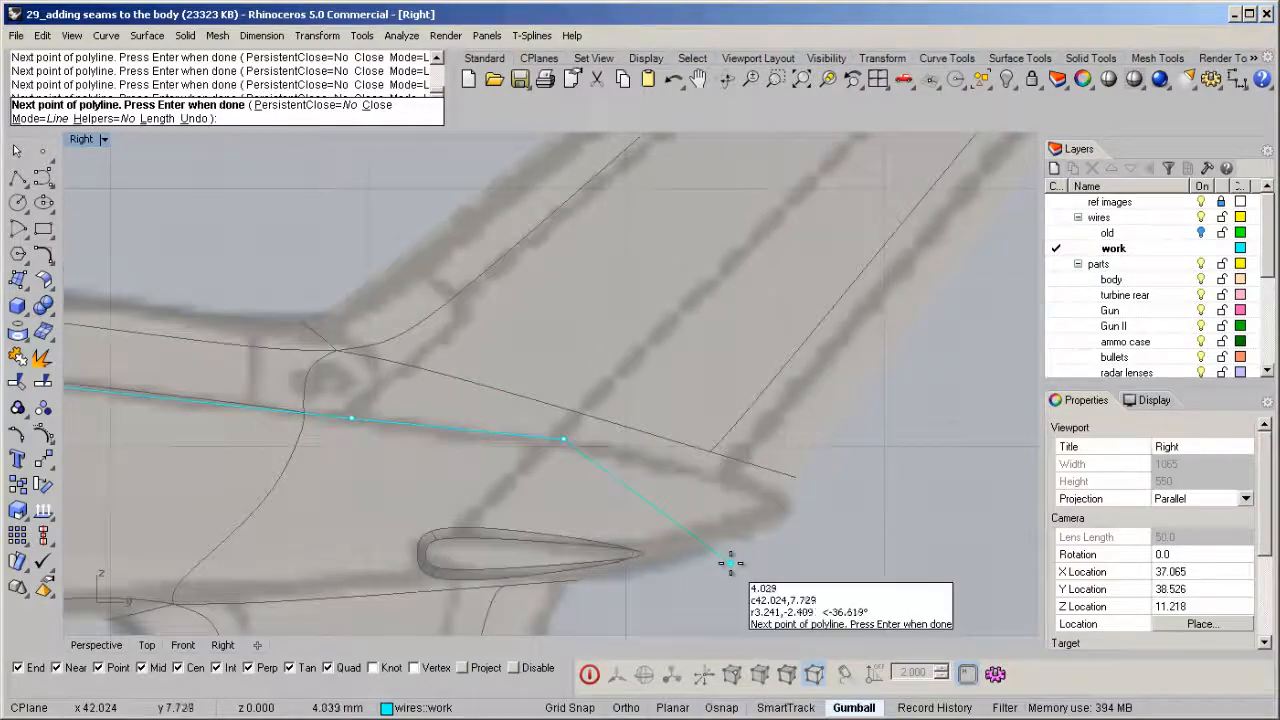
{"action": "left_click", "coordinate": [897, 518], "text": "alt"}
{"action": "right_click", "coordinate": [671, 502]}
{"action": "scroll", "coordinate": [671, 501], "scroll_direction": "down", "scroll_amount": 12}
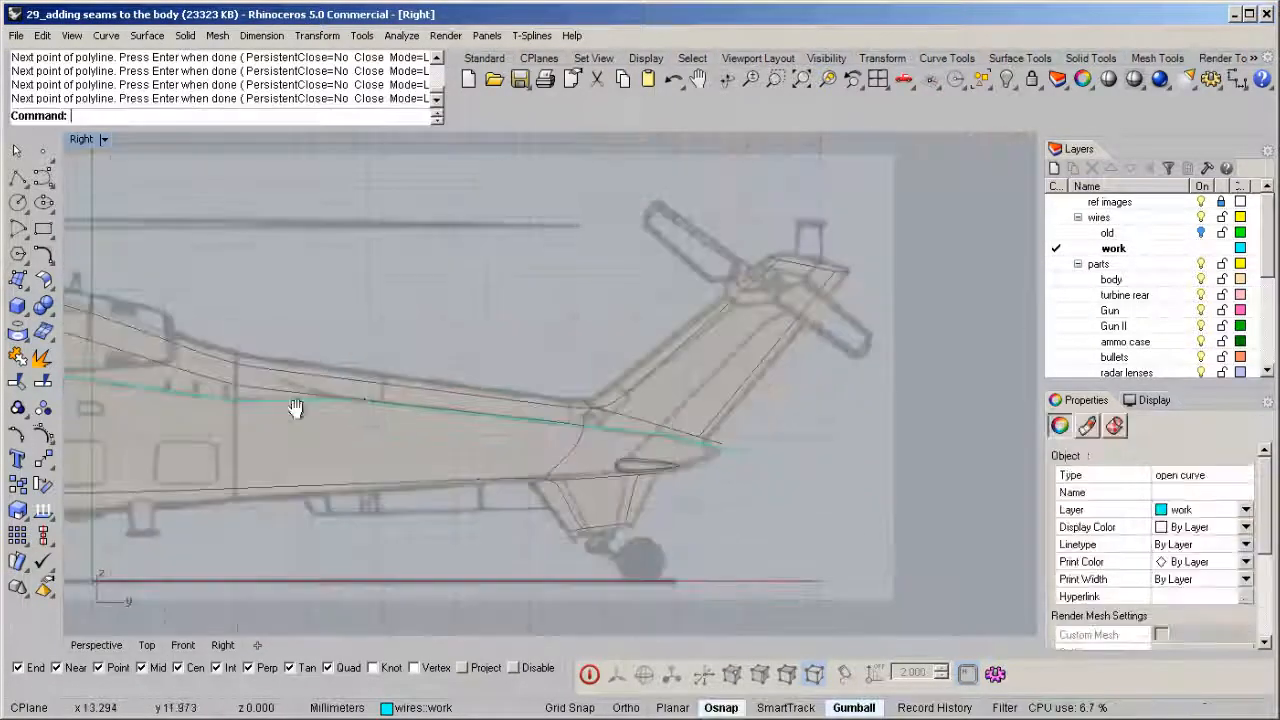
Step: Fillet the corners of the long fuselage seam polyline with a 0.5 mm radius using FilletCorners
{"action": "right_click_drag", "start_coordinate": [278, 400], "coordinate": [645, 402]}
{"action": "left_click", "coordinate": [645, 402]}
{"action": "right_click_drag", "start_coordinate": [200, 409], "coordinate": [455, 431]}
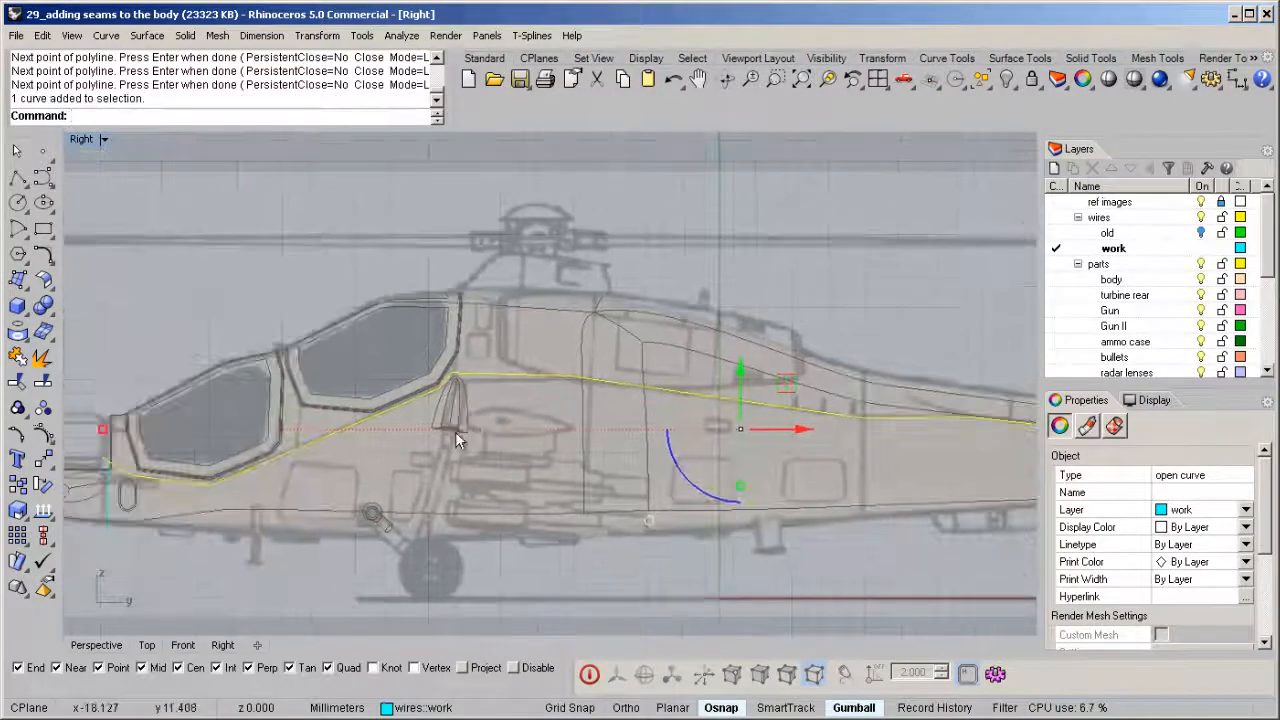
{"action": "type", "text": "F"}
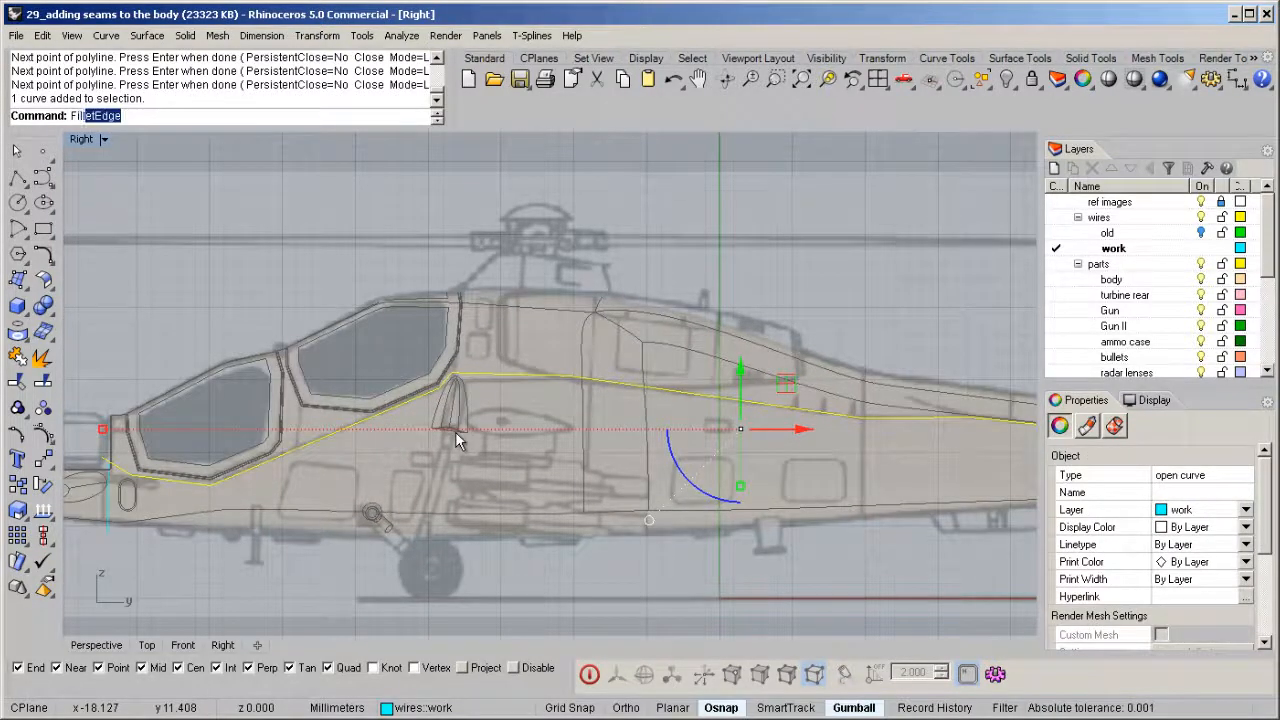
{"action": "type", "text": "ill"}
{"action": "key", "text": "Down"}
{"action": "key", "text": "Down"}
{"action": "key", "text": "Return"}
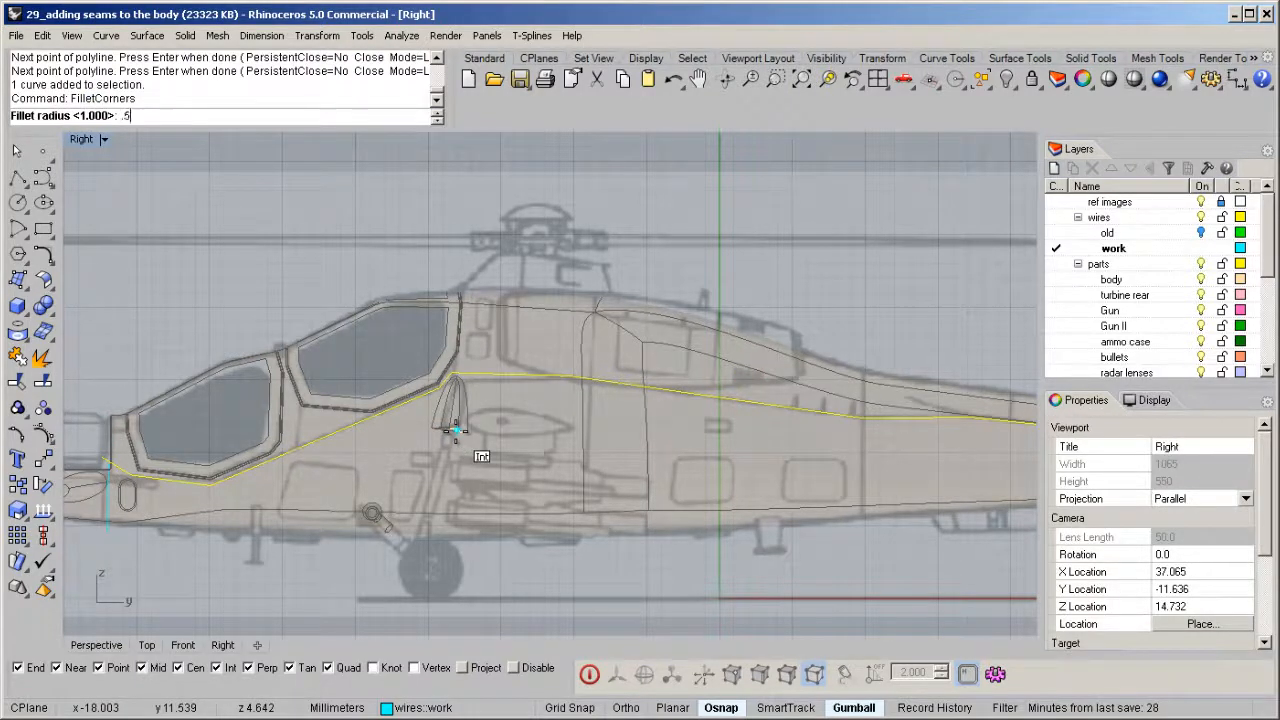
{"action": "type", "text": ".5"}
{"action": "key", "text": "Return"}
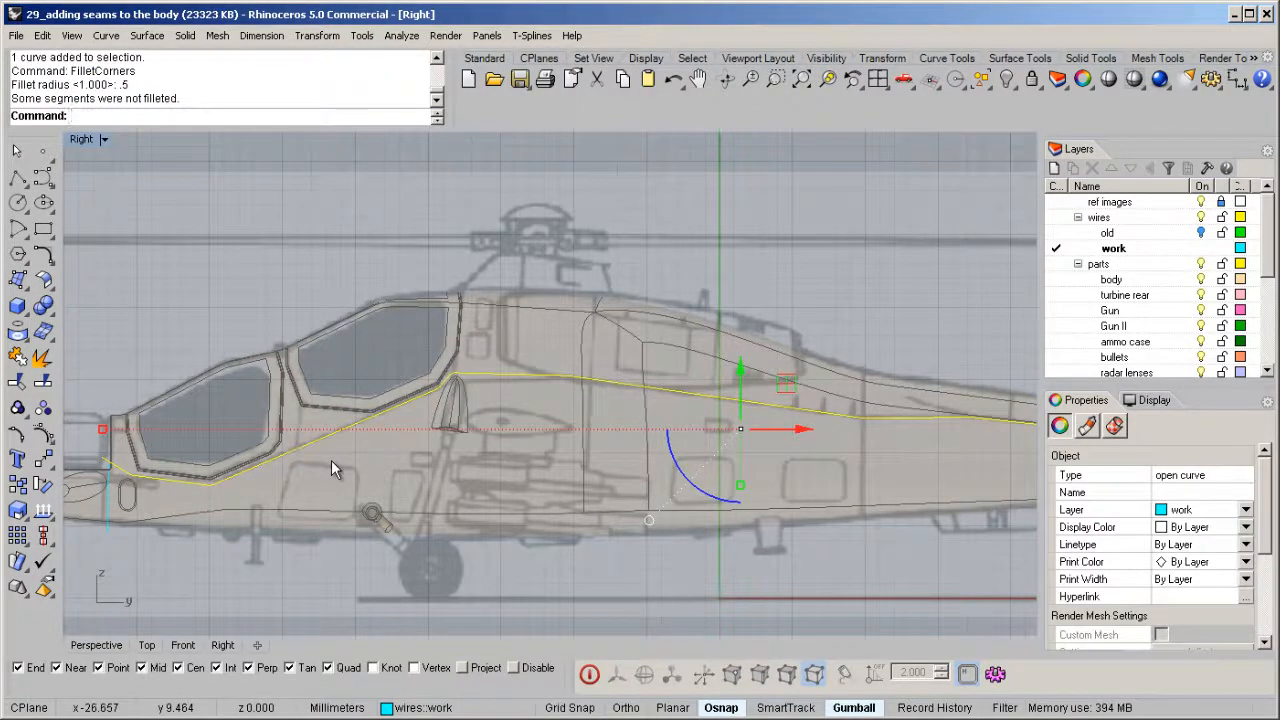
Step: Draw a straight vertical polyline along the reference seam behind the rear side panels, extending above and below the fuselage
{"action": "middle_click", "coordinate": [333, 469]}
{"action": "right_click_drag", "start_coordinate": [650, 444], "coordinate": [446, 442]}
{"action": "middle_click", "coordinate": [568, 435]}
{"action": "left_click", "coordinate": [634, 335]}
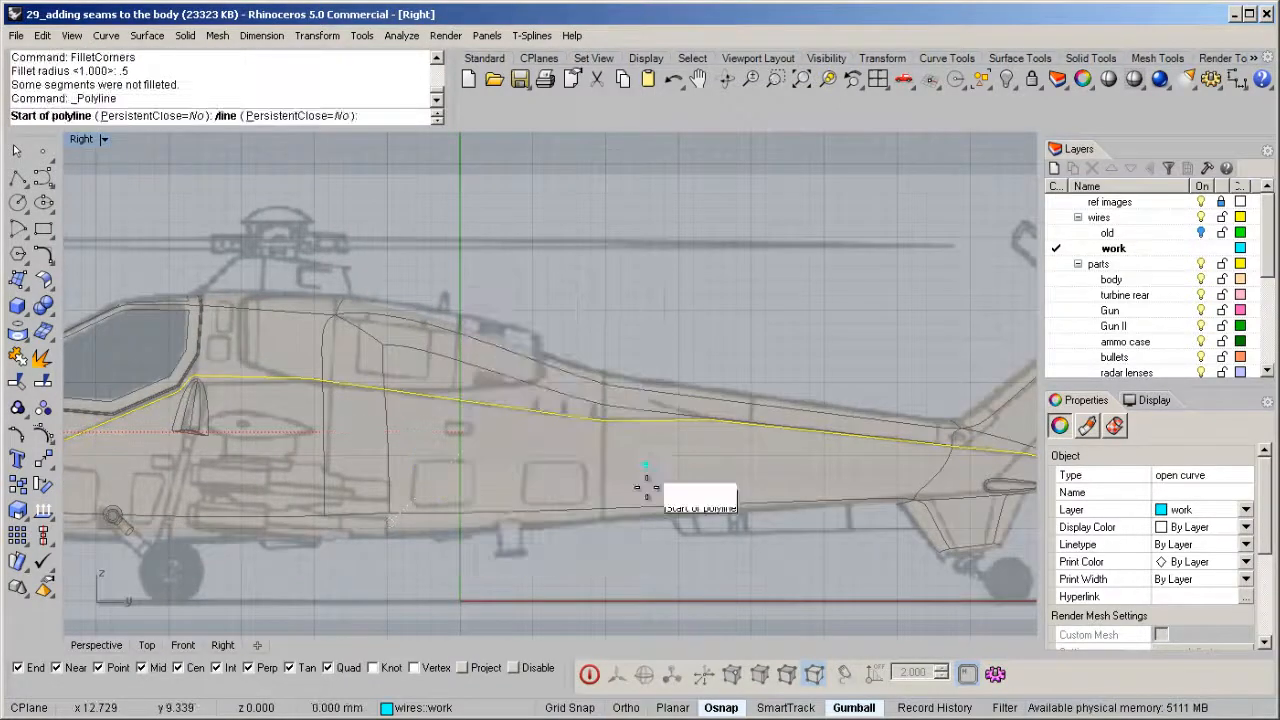
{"action": "left_click", "coordinate": [606, 291]}
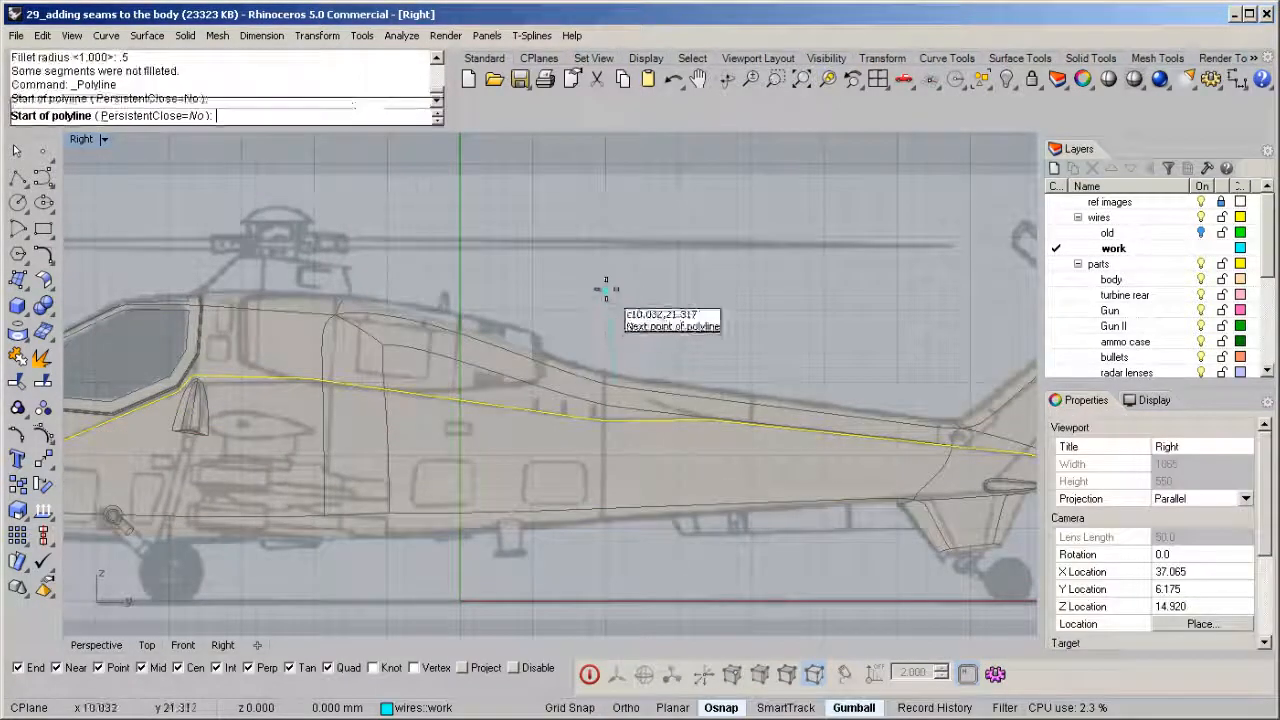
{"action": "left_click", "coordinate": [607, 590]}
{"action": "key", "text": "Return"}
Step: Draw a short, slightly slanted polyline about 5.5 mm long over the upper tail boom's cross seam, starting just below the side seam
{"action": "scroll", "coordinate": [789, 394], "scroll_direction": "up", "scroll_amount": 8}
{"action": "key", "text": "Return"}
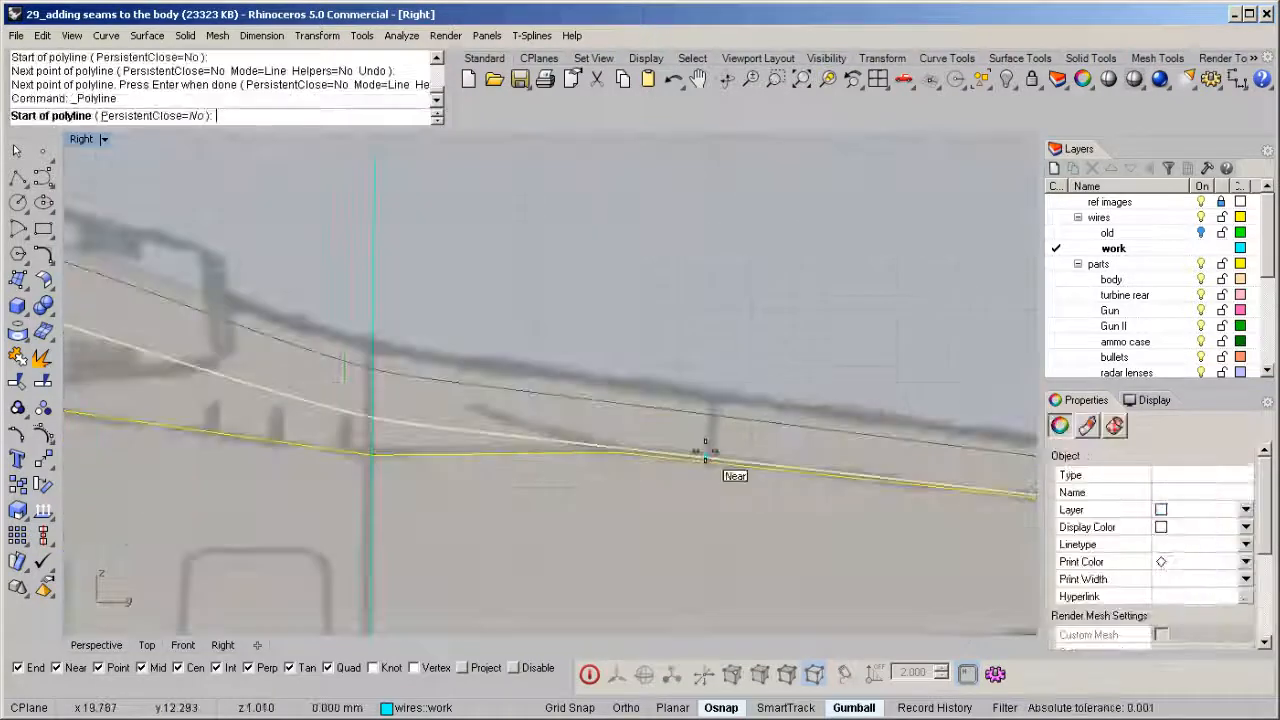
{"action": "left_click", "coordinate": [704, 498], "text": "alt"}
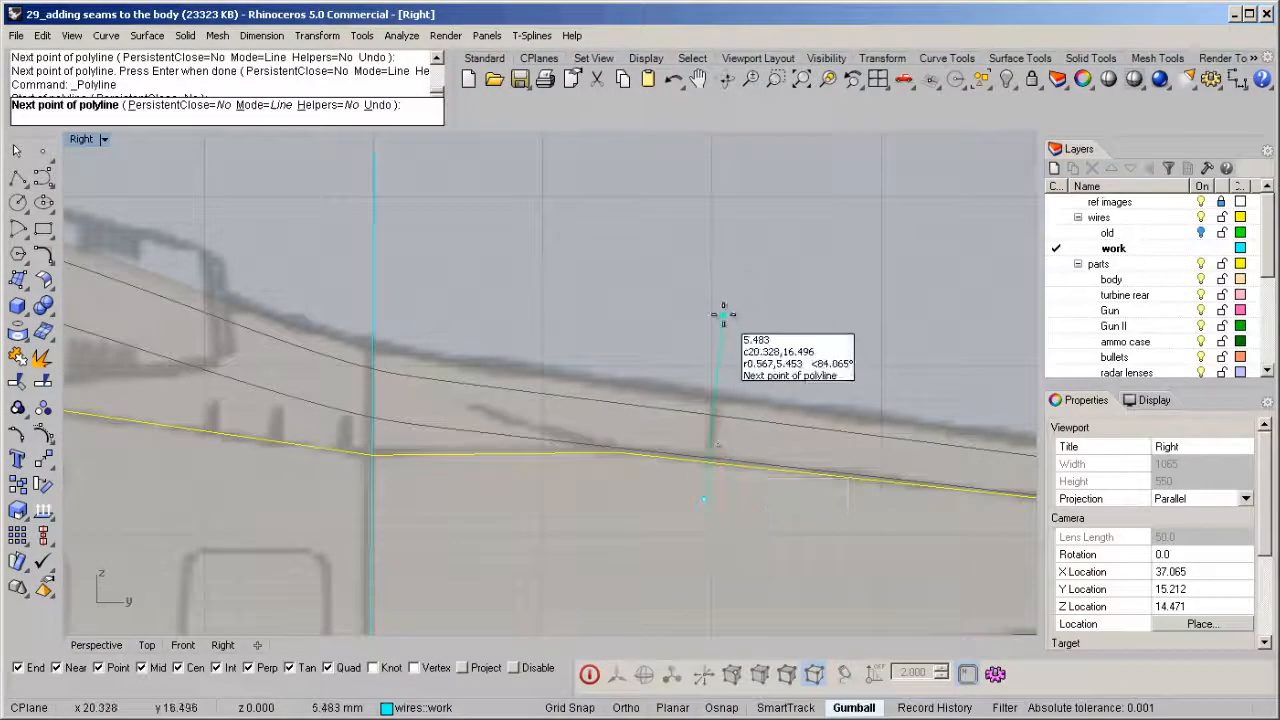
{"action": "left_click", "coordinate": [723, 314], "text": "alt"}
{"action": "key", "text": "Return"}
{"action": "right_click_drag", "start_coordinate": [860, 449], "coordinate": [700, 505]}
{"action": "key", "text": "Return"}
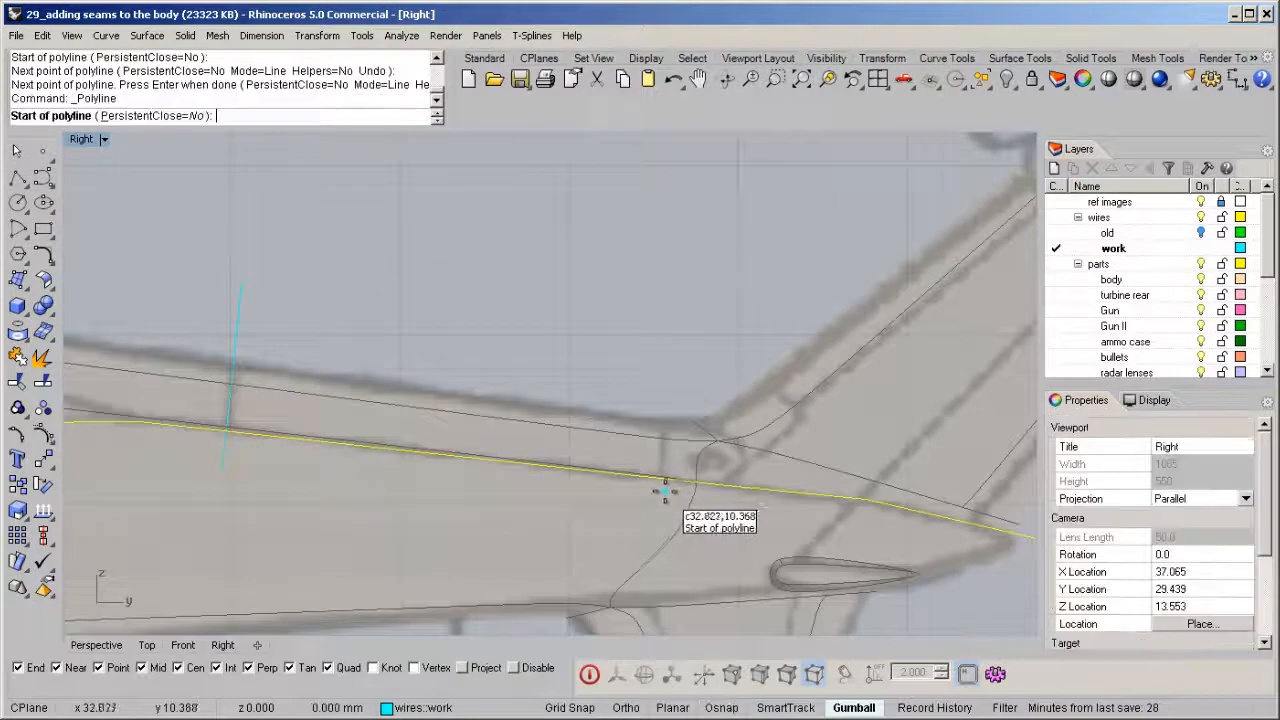
{"action": "scroll", "coordinate": [577, 567], "scroll_direction": "down", "scroll_amount": 3}
{"action": "right_click_drag", "start_coordinate": [260, 553], "coordinate": [690, 426]}
{"action": "right_click_drag", "start_coordinate": [296, 422], "coordinate": [449, 431]}
{"action": "key", "text": "Escape"}
{"action": "middle_click", "coordinate": [474, 453]}
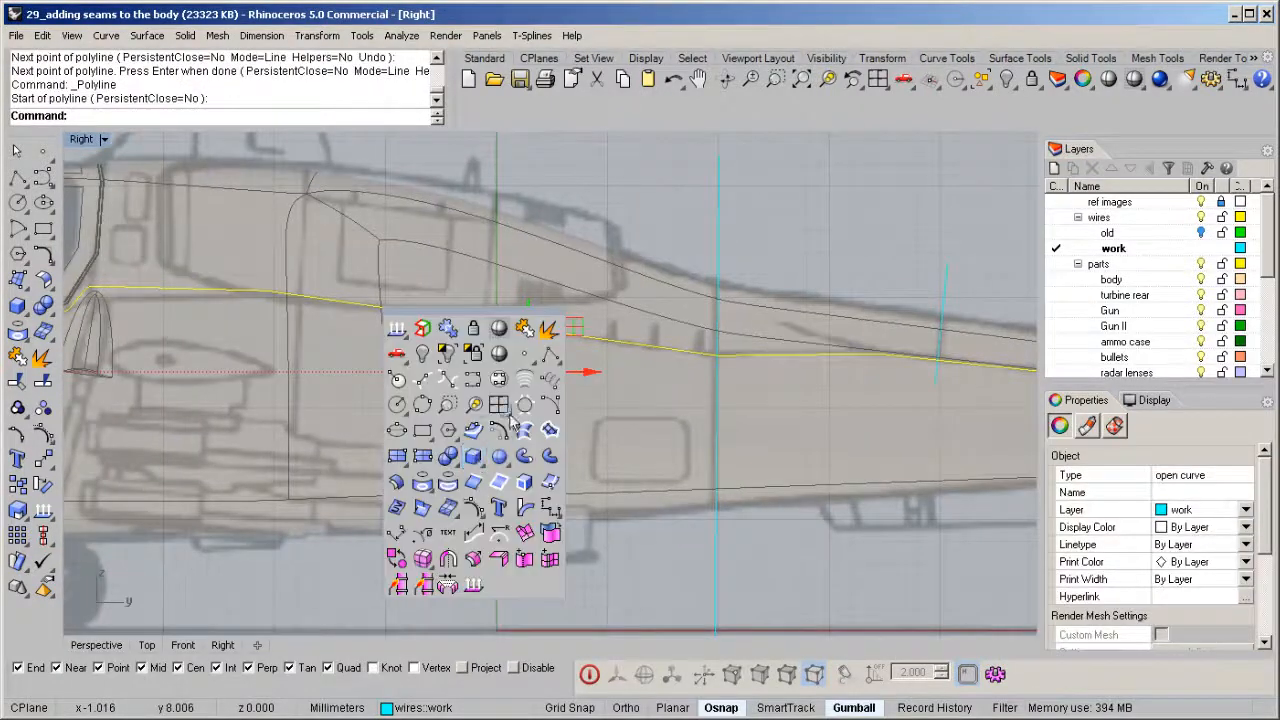
{"action": "left_click", "coordinate": [422, 430]}
{"action": "scroll", "coordinate": [486, 429], "scroll_direction": "up", "scroll_amount": 5}
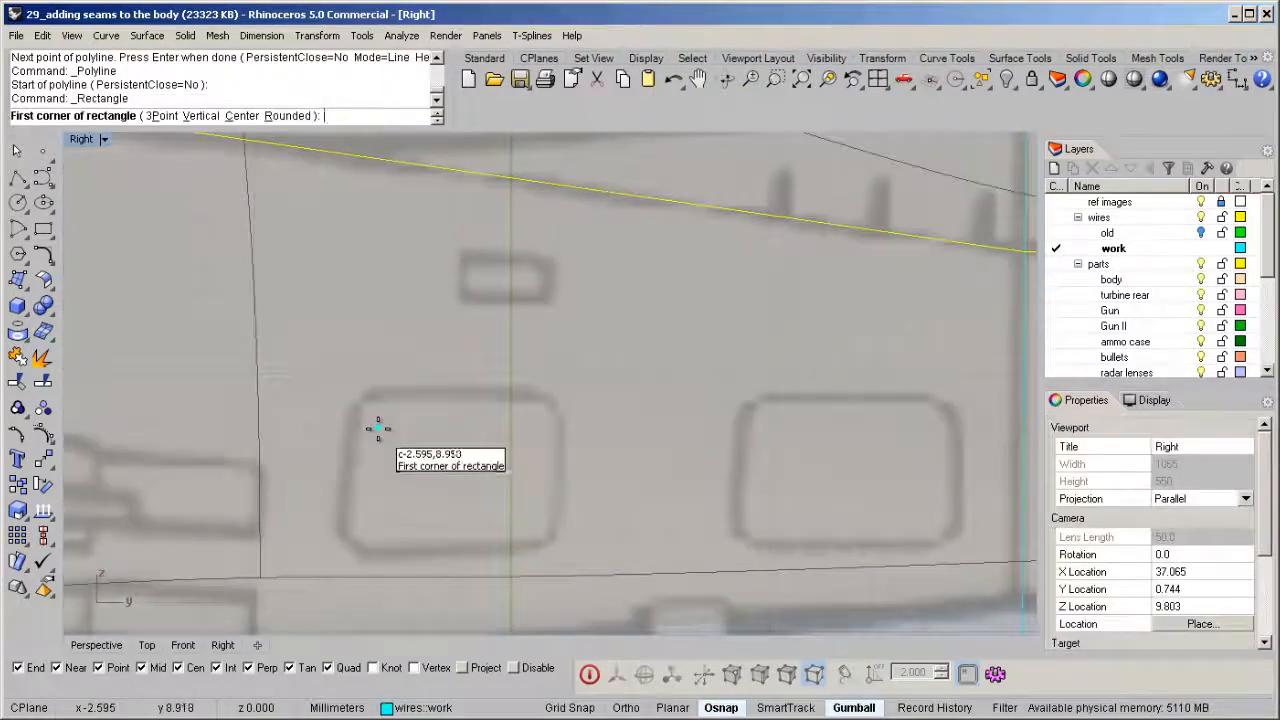
{"action": "key", "text": "Escape"}
Step: Trace the forward of the two rear fuselage side panels with a rounded rectangle about 4.1 × 2.9 mm, corner radius about 0.7 mm
{"action": "middle_click", "coordinate": [378, 433]}
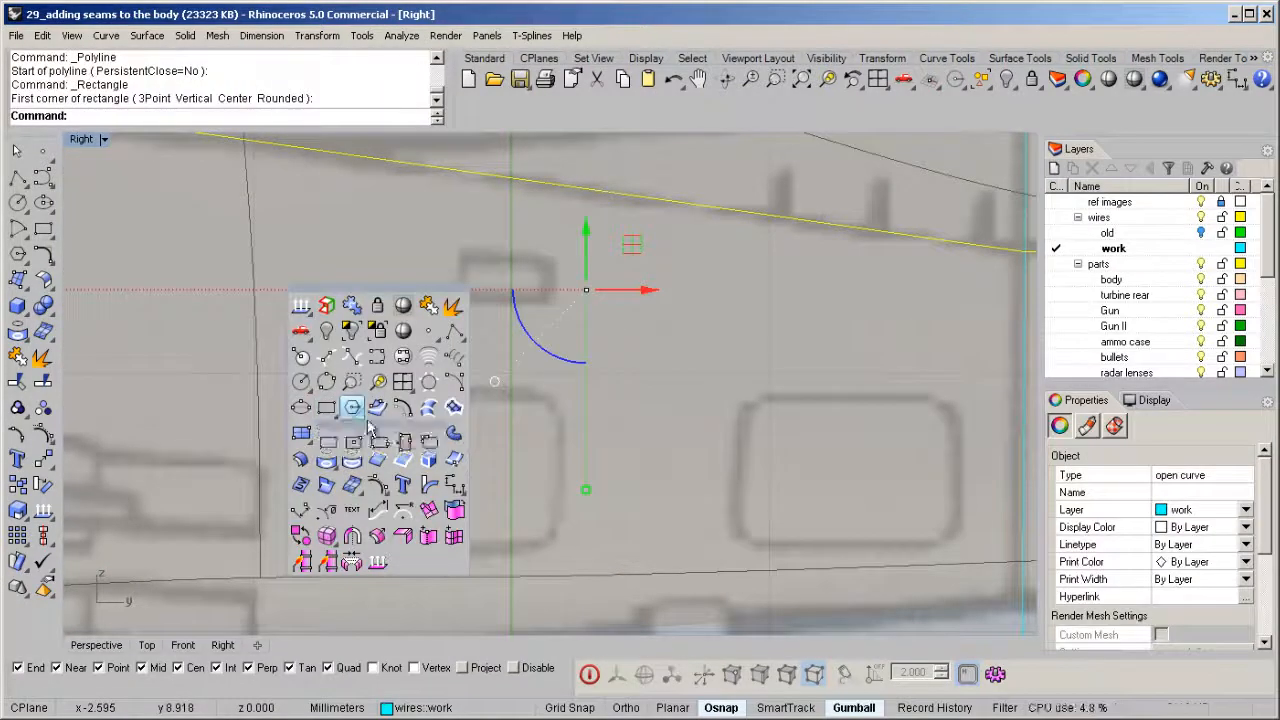
{"action": "left_click", "coordinate": [428, 447]}
{"action": "left_click", "coordinate": [347, 397]}
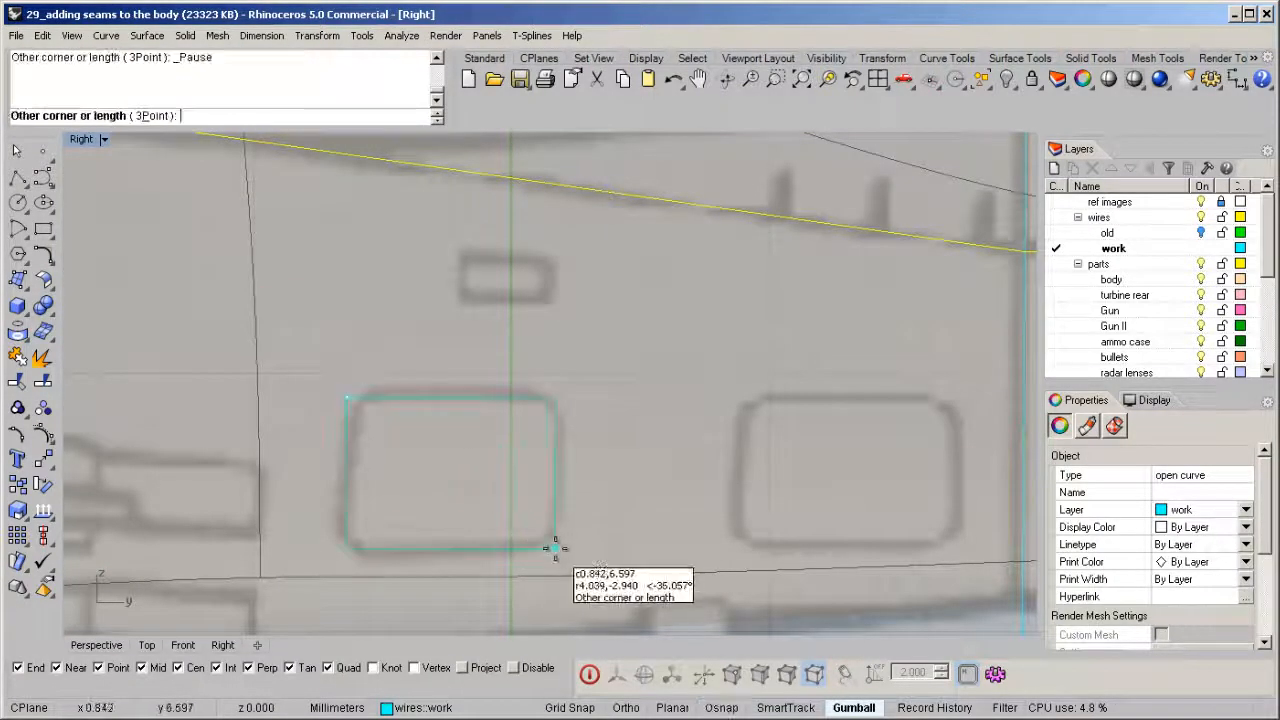
{"action": "left_click", "coordinate": [556, 547]}
{"action": "left_click", "coordinate": [539, 545]}
Step: Trace the aft side panel beside the vertical seam with a rounded rectangle about 4.2 × 2.8 mm, corner radius about 0.7 mm
{"action": "right_click_drag", "start_coordinate": [759, 455], "coordinate": [556, 419]}
{"action": "right_click", "coordinate": [556, 418]}
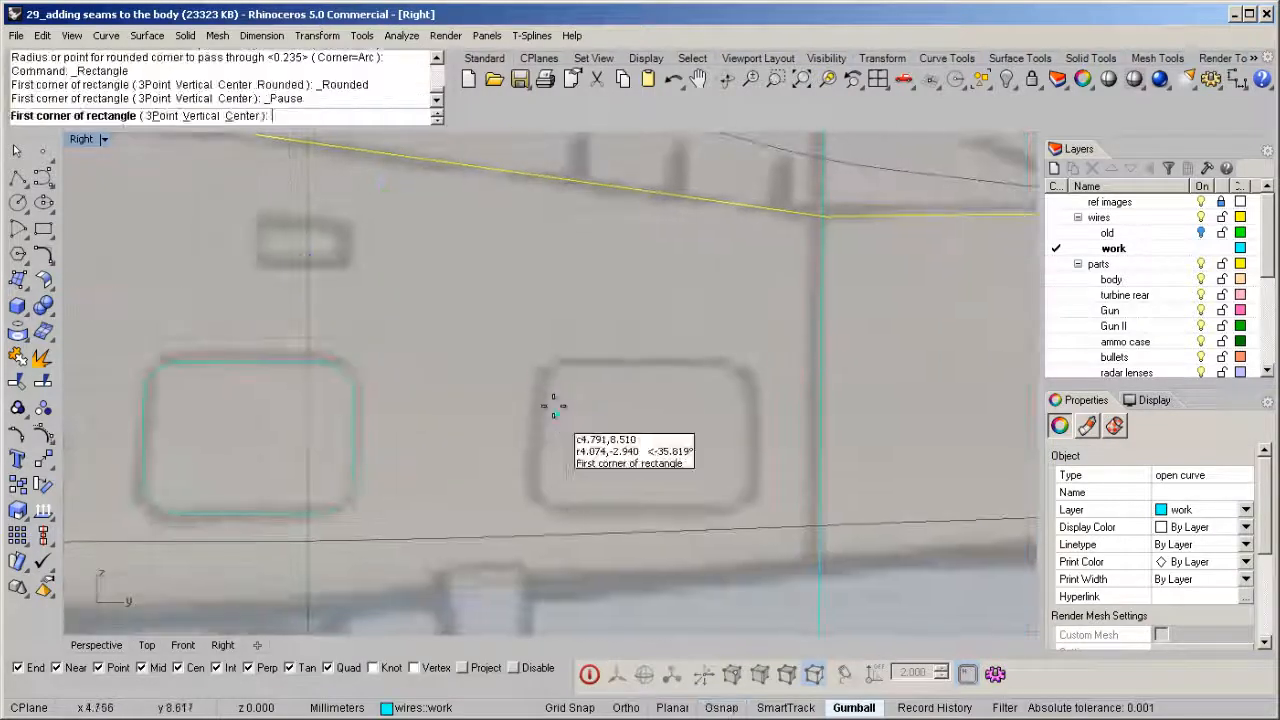
{"action": "left_click", "coordinate": [537, 360]}
{"action": "left_click", "coordinate": [756, 506]}
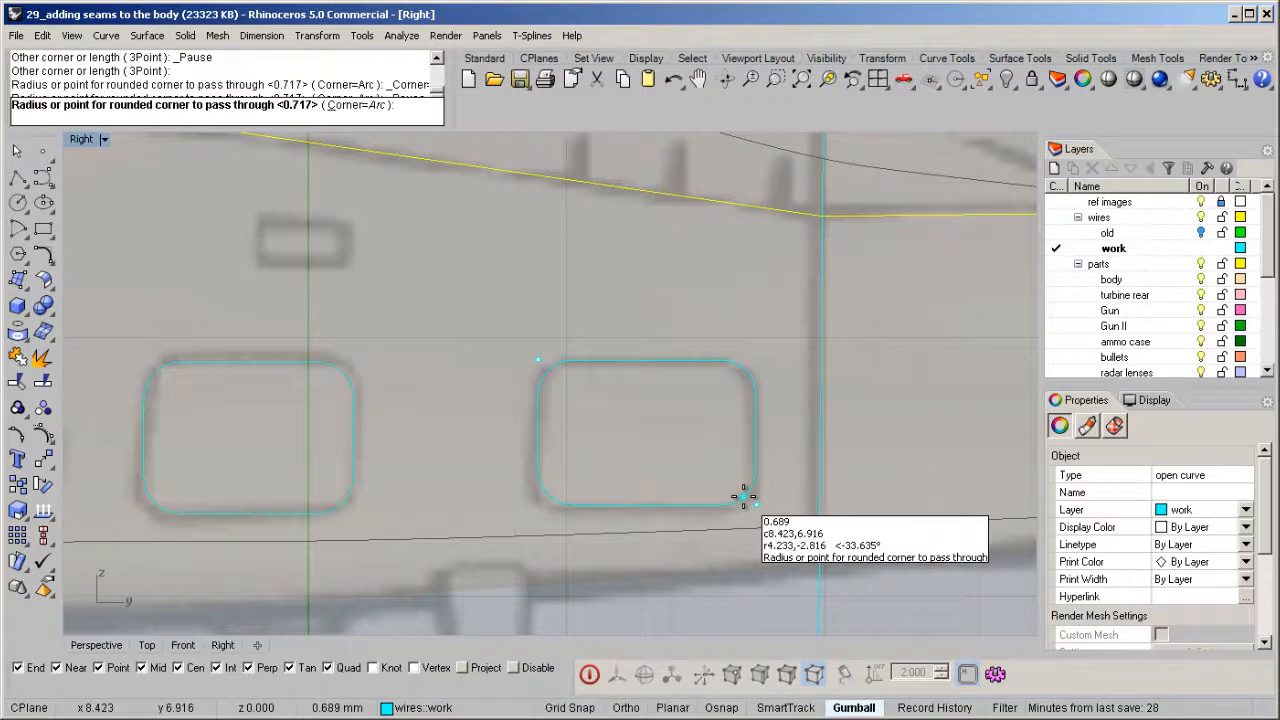
{"action": "left_click", "coordinate": [743, 496]}
Step: Trace the small reference panel above the forward side panel with a rounded rectangle, corner radius about 0.5 mm
{"action": "right_click_drag", "start_coordinate": [254, 204], "coordinate": [383, 320]}
{"action": "right_click", "coordinate": [383, 326]}
{"action": "left_click", "coordinate": [382, 337]}
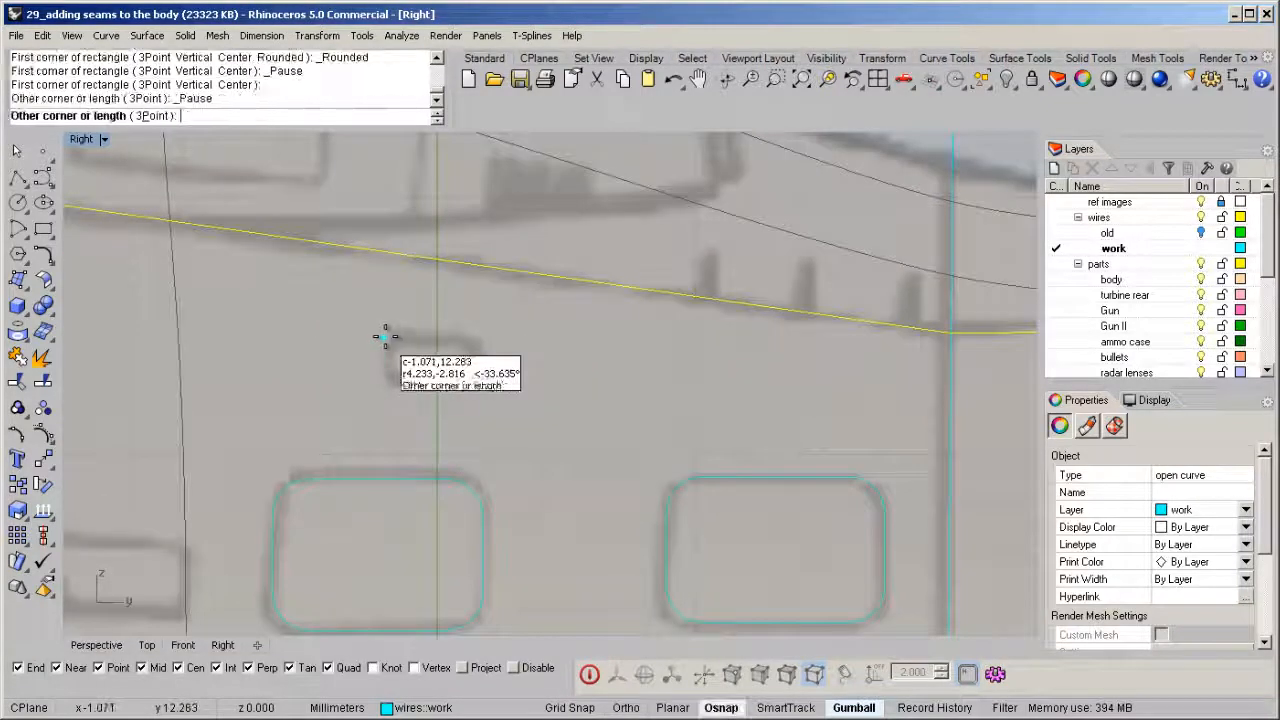
{"action": "left_click", "coordinate": [480, 383]}
{"action": "left_click", "coordinate": [472, 385]}
Step: Trace the four-sided reference panel on the lower fuselage beneath the canopies with a closed polyline
{"action": "scroll", "coordinate": [464, 391], "scroll_direction": "down", "scroll_amount": 8}
{"action": "right_click_drag", "start_coordinate": [140, 420], "coordinate": [508, 384]}
{"action": "scroll", "coordinate": [357, 387], "scroll_direction": "up", "scroll_amount": 5}
{"action": "middle_click", "coordinate": [391, 458]}
{"action": "left_click", "coordinate": [450, 352]}
{"action": "left_click", "coordinate": [500, 492]}
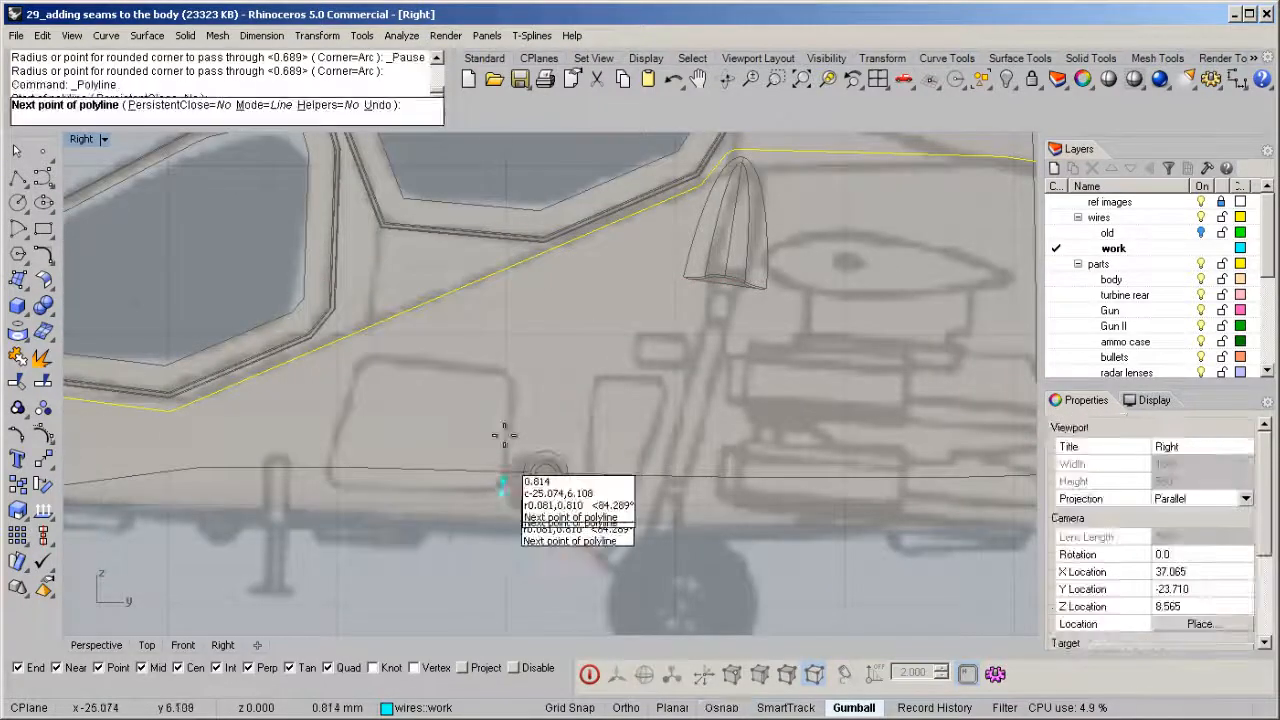
{"action": "left_click", "coordinate": [507, 372]}
{"action": "left_click", "coordinate": [368, 359]}
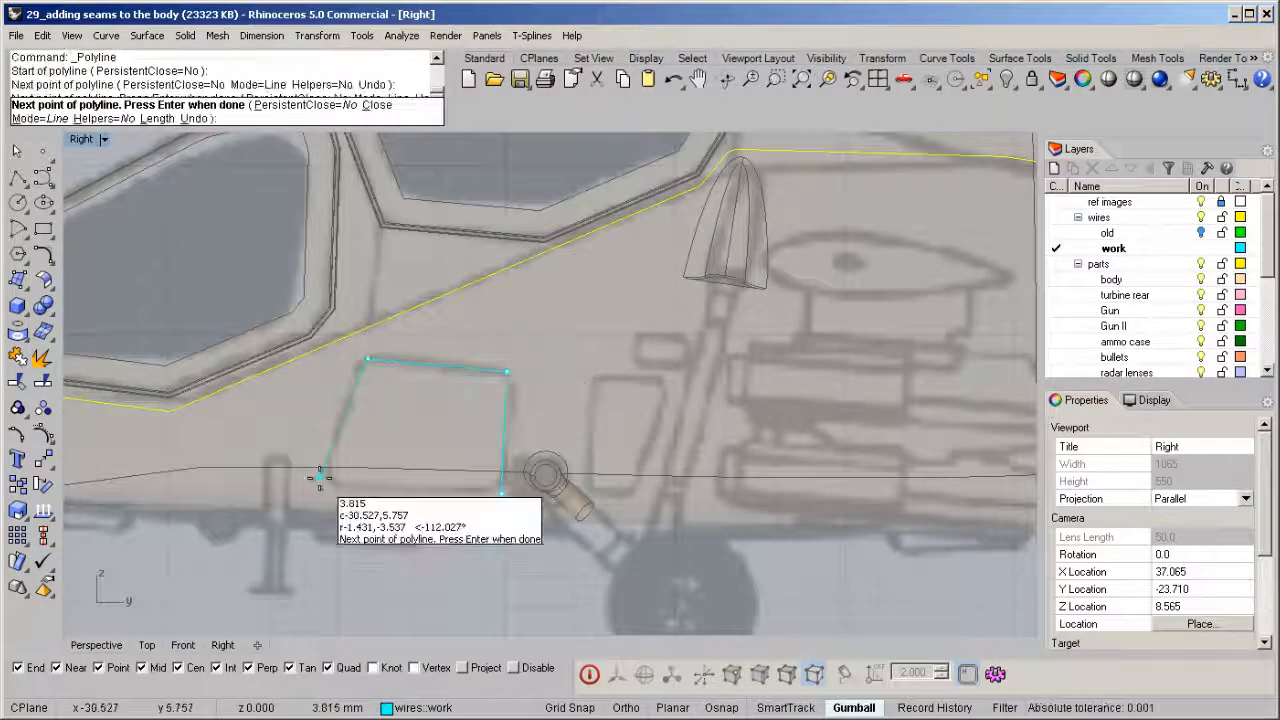
{"action": "left_click", "coordinate": [320, 478]}
{"action": "left_click", "coordinate": [500, 490]}
{"action": "key", "text": "Return"}
Step: Try a 1 mm FilletCorners radius on the four-sided panel outline beneath the canopies and undo it
{"action": "left_click", "coordinate": [504, 428]}
{"action": "type", "text": "FilletC"}
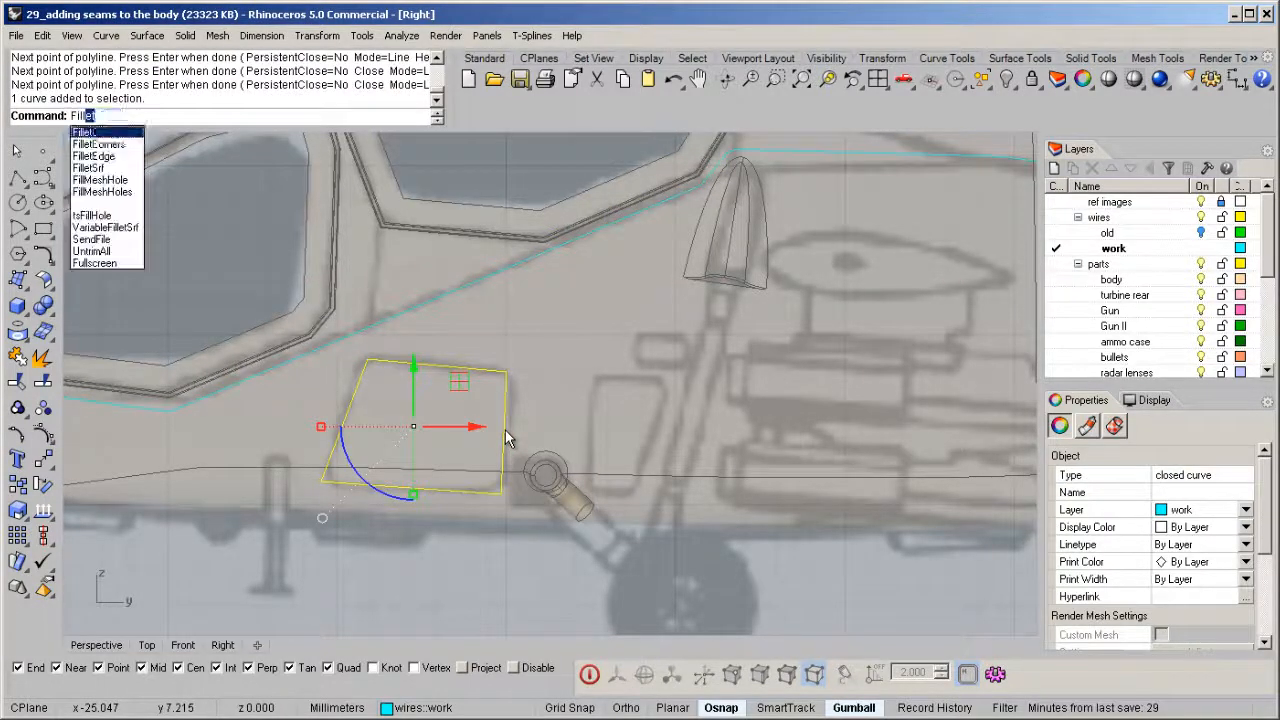
{"action": "key", "text": "Return"}
{"action": "type", "text": "1"}
{"action": "key", "text": "Return"}
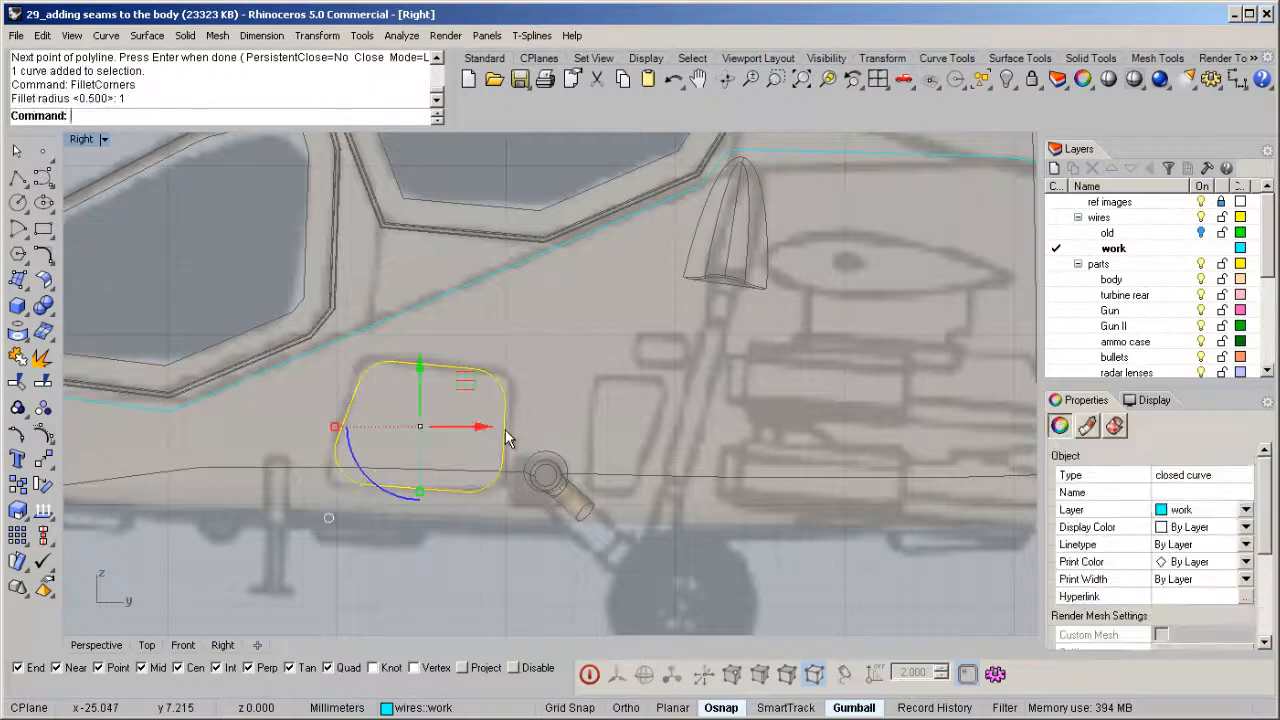
{"action": "key", "text": "ctrl+z"}
Step: Fillet the corners of the four-sided panel outline beneath the canopies with a 0.65 mm radius using FilletCorners
{"action": "key", "text": "Return"}
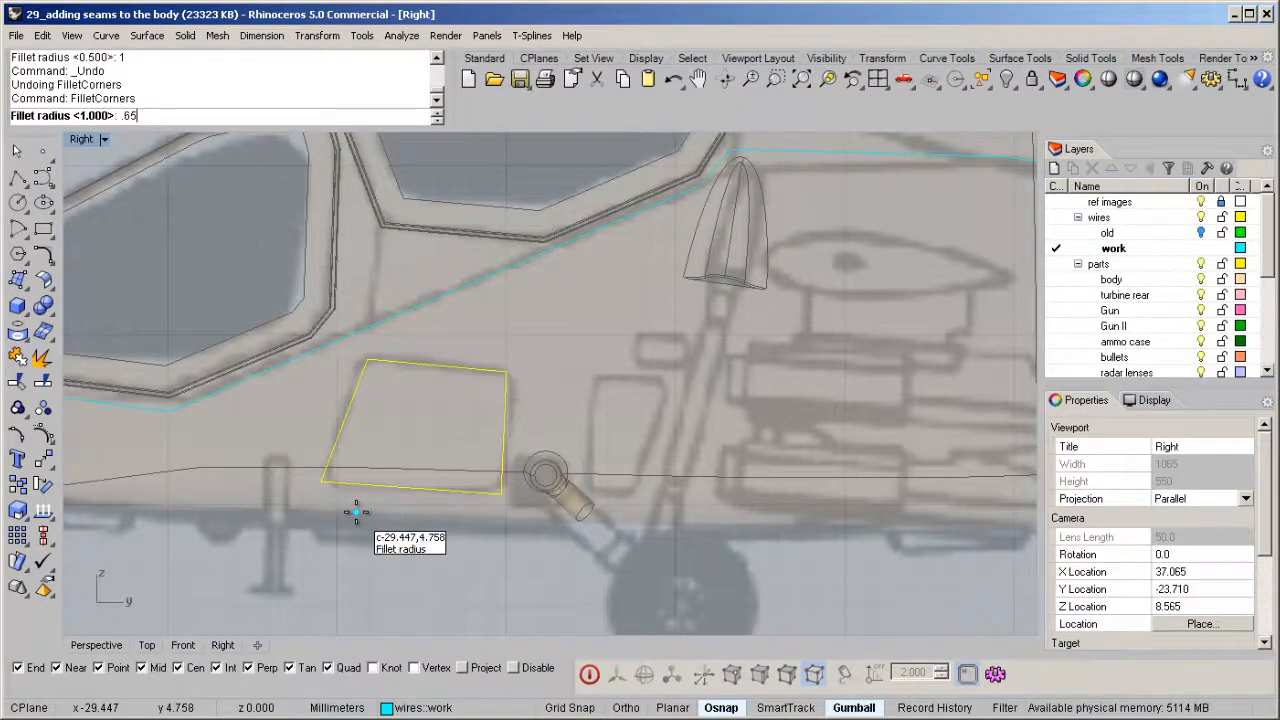
{"action": "key", "text": "Return"}
Step: Trace the narrow tapered reference panel just behind the landing gear joint with a closed four-point polyline
{"action": "right_click_drag", "start_coordinate": [562, 415], "coordinate": [452, 442]}
{"action": "middle_click", "coordinate": [453, 443]}
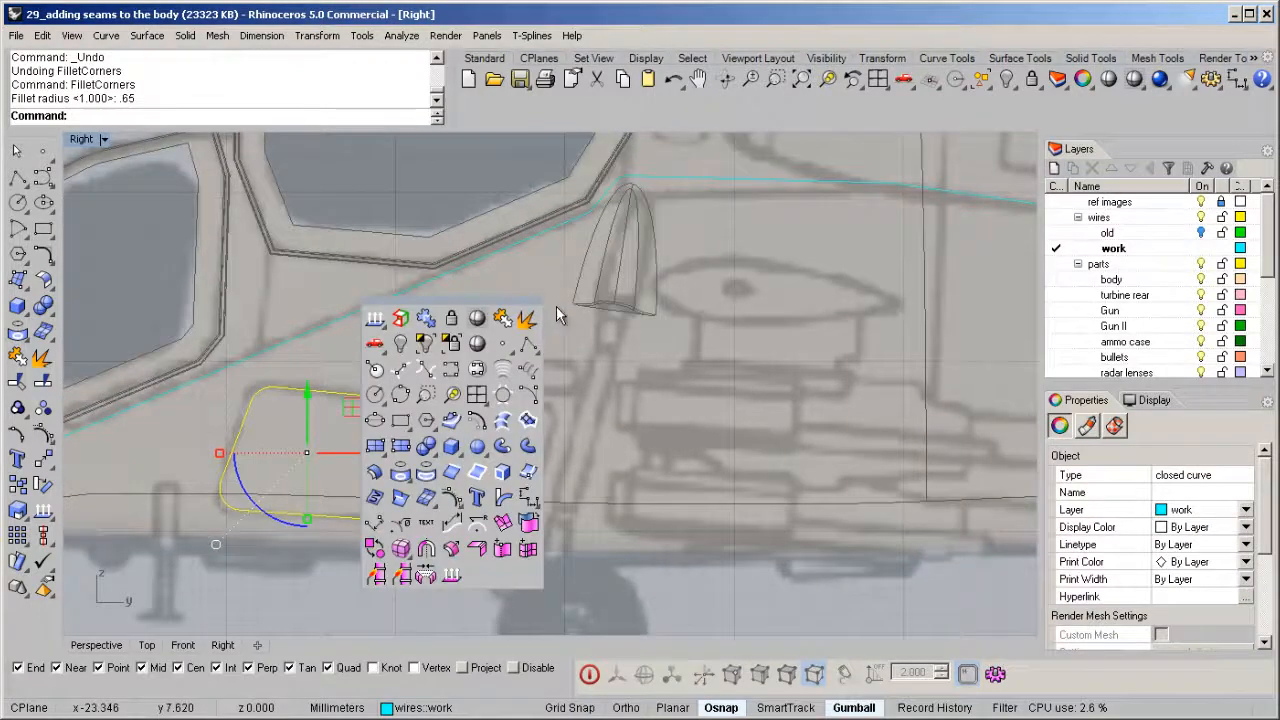
{"action": "left_click", "coordinate": [527, 345]}
{"action": "scroll", "coordinate": [523, 494], "scroll_direction": "up", "scroll_amount": 5}
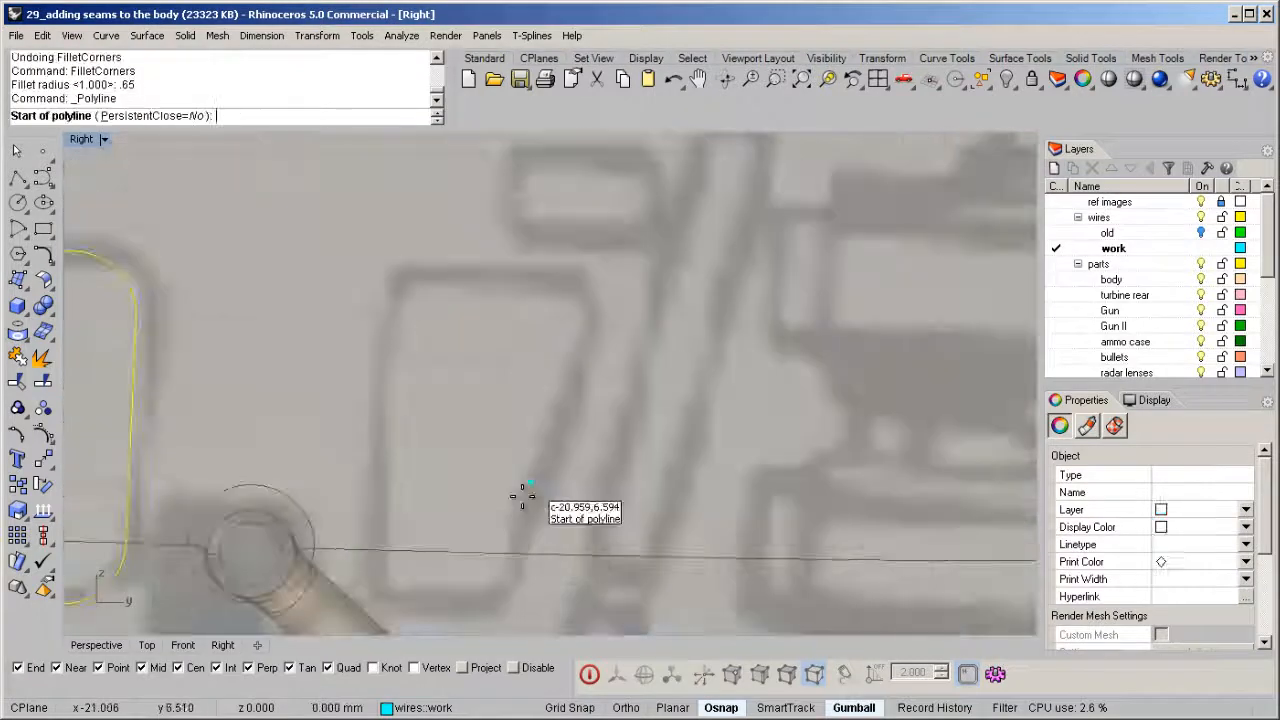
{"action": "left_click", "coordinate": [387, 597]}
{"action": "left_click", "coordinate": [391, 267]}
{"action": "left_click", "coordinate": [598, 270]}
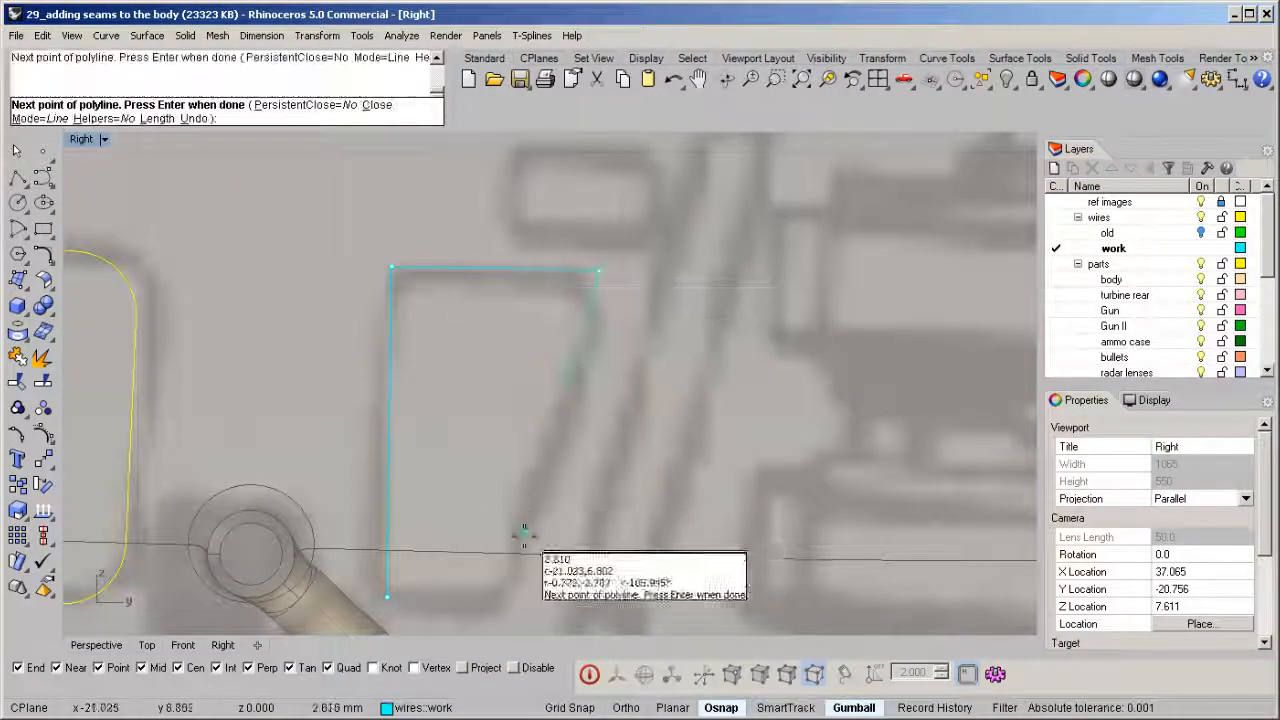
{"action": "left_click", "coordinate": [508, 612]}
{"action": "left_click", "coordinate": [387, 598]}
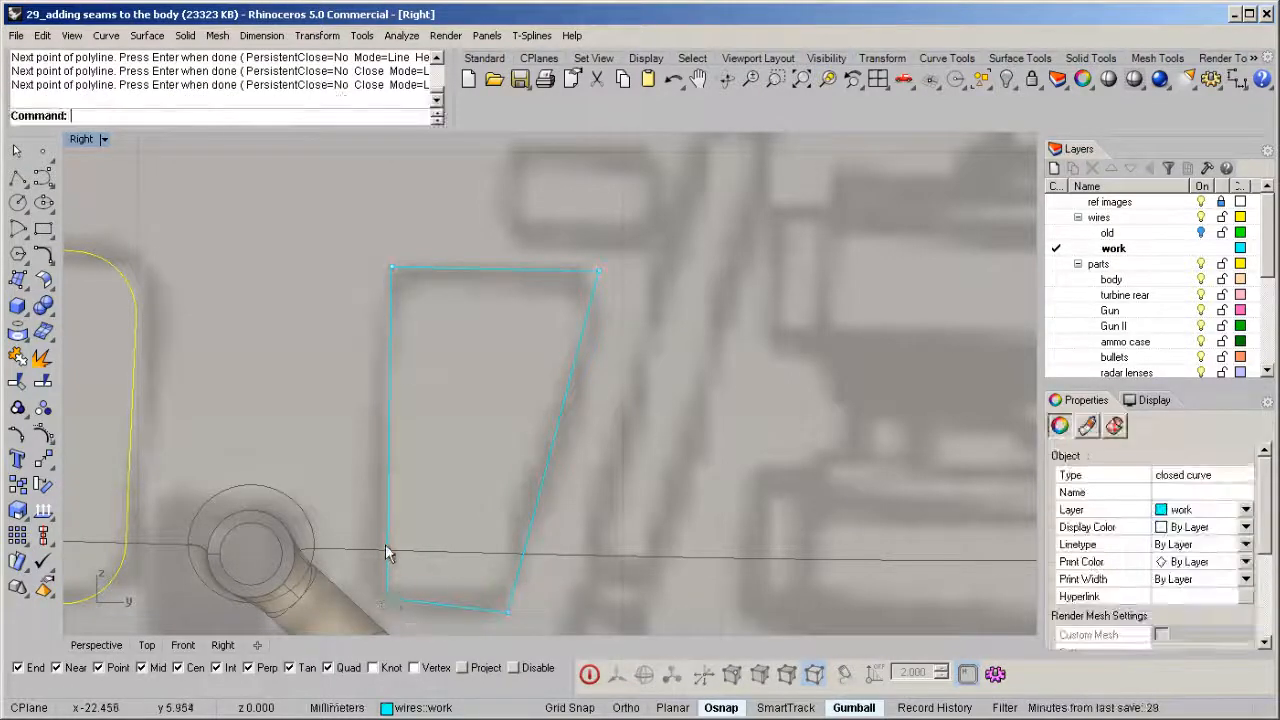
Step: Fillet the corners of the narrow tapered panel outline with a 0.65 mm radius using FilletCorners
{"action": "type", "text": "letCorners"}
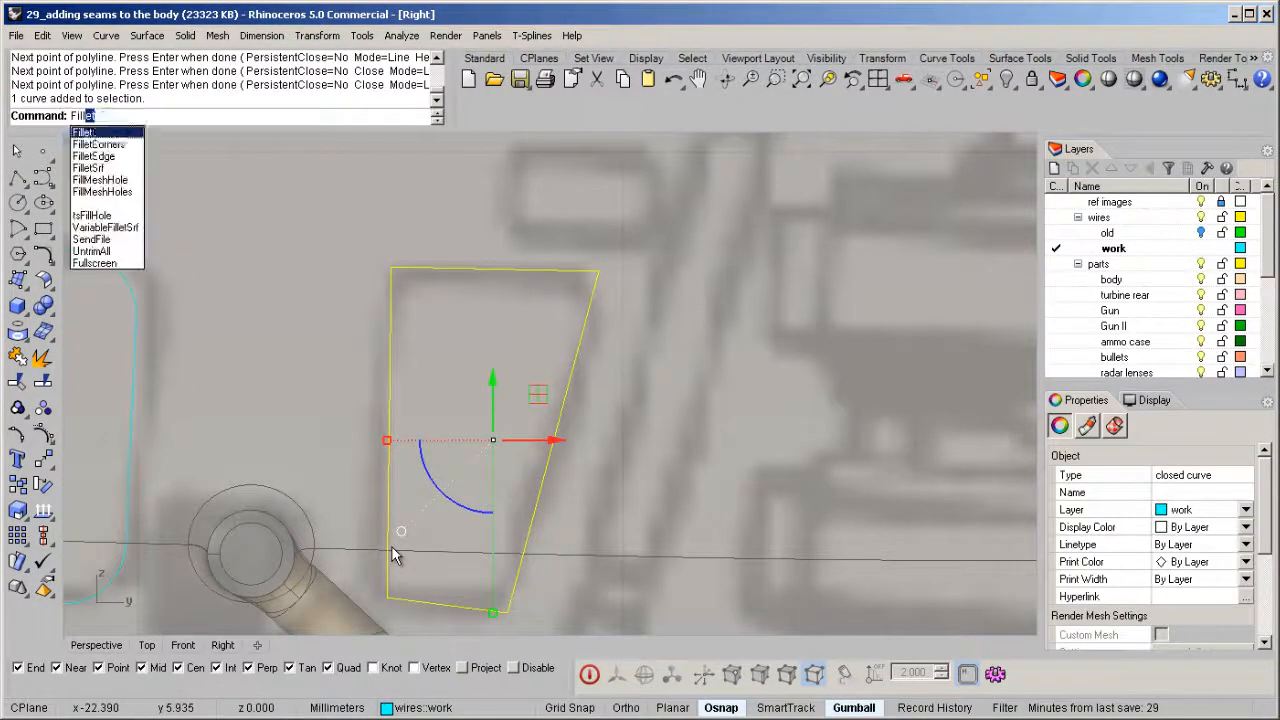
{"action": "key", "text": "Return"}
{"action": "key", "text": "Return"}
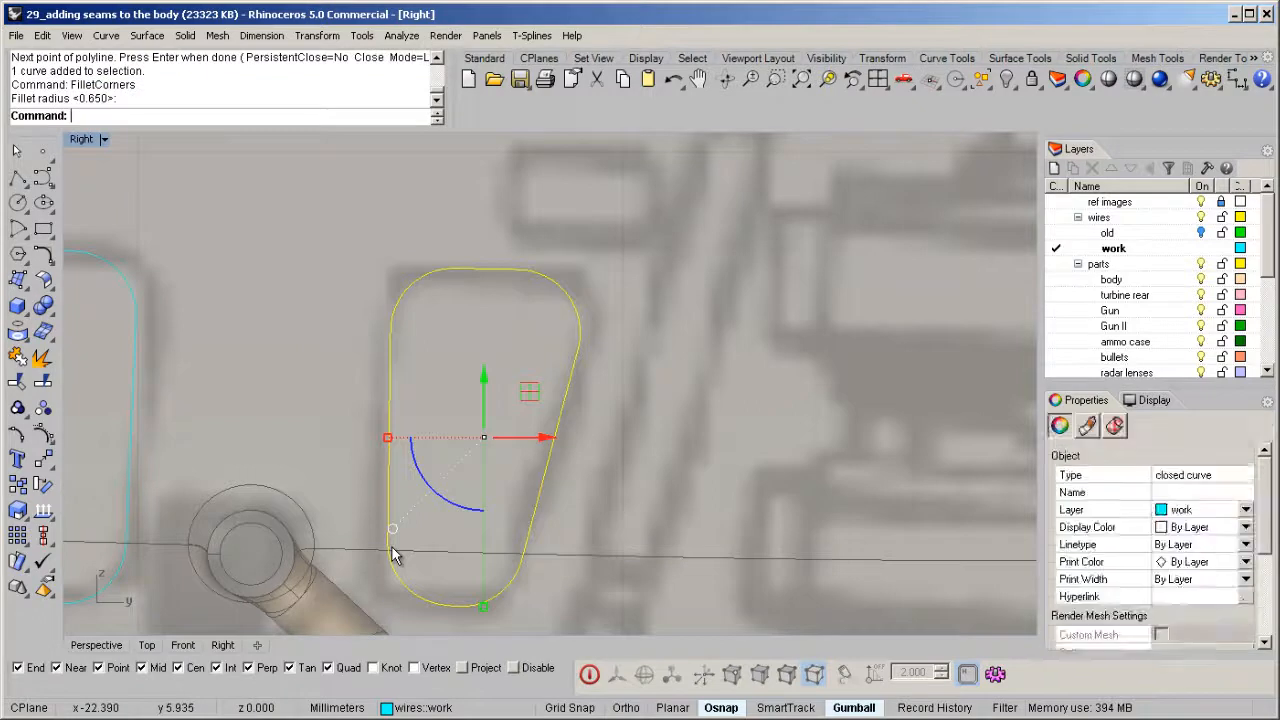
Step: Trace the lower of the two small panels behind the rear canopy with a rounded rectangle about 1.4 × 1.6 mm
{"action": "scroll", "coordinate": [395, 292], "scroll_direction": "down", "scroll_amount": 10}
{"action": "right_click_drag", "start_coordinate": [588, 208], "coordinate": [480, 339]}
{"action": "scroll", "coordinate": [417, 211], "scroll_direction": "up", "scroll_amount": 6}
{"action": "right_click_drag", "start_coordinate": [416, 211], "coordinate": [395, 424]}
{"action": "middle_click", "coordinate": [380, 423]}
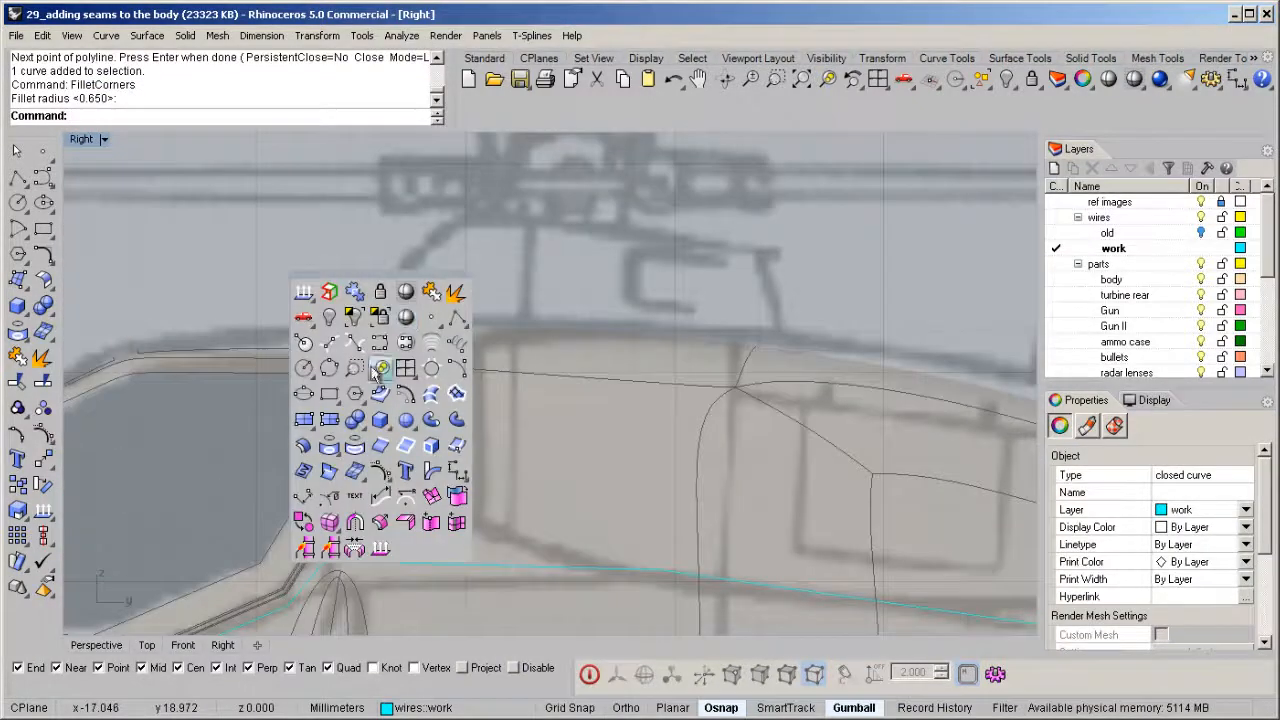
{"action": "left_click", "coordinate": [339, 399]}
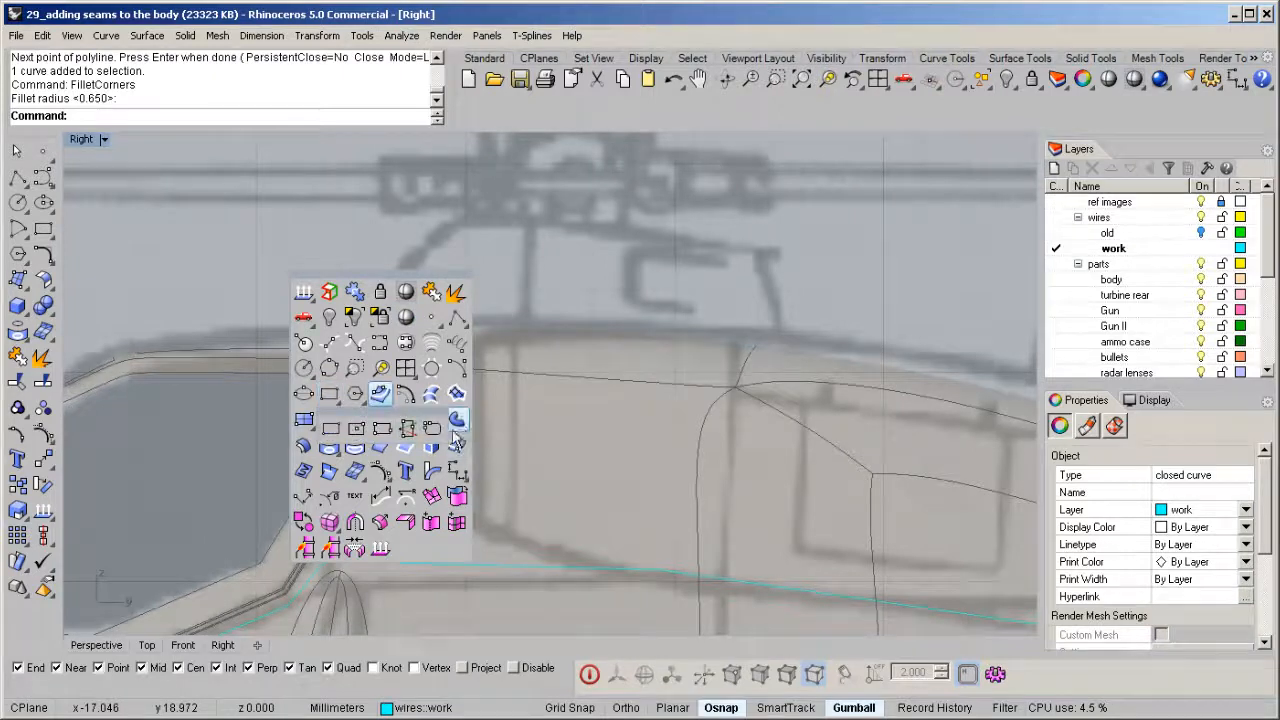
{"action": "left_click", "coordinate": [459, 425]}
{"action": "scroll", "coordinate": [343, 457], "scroll_direction": "up", "scroll_amount": 3}
{"action": "left_click", "coordinate": [342, 455]}
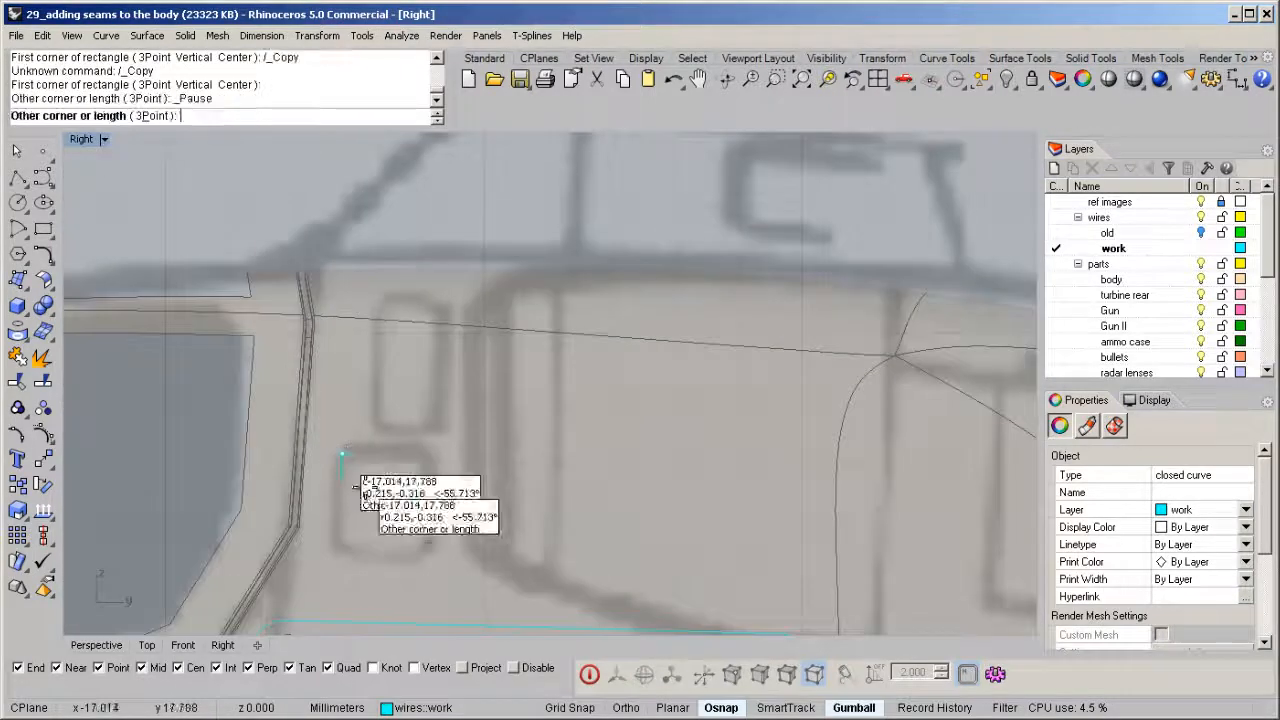
{"action": "left_click", "coordinate": [432, 554]}
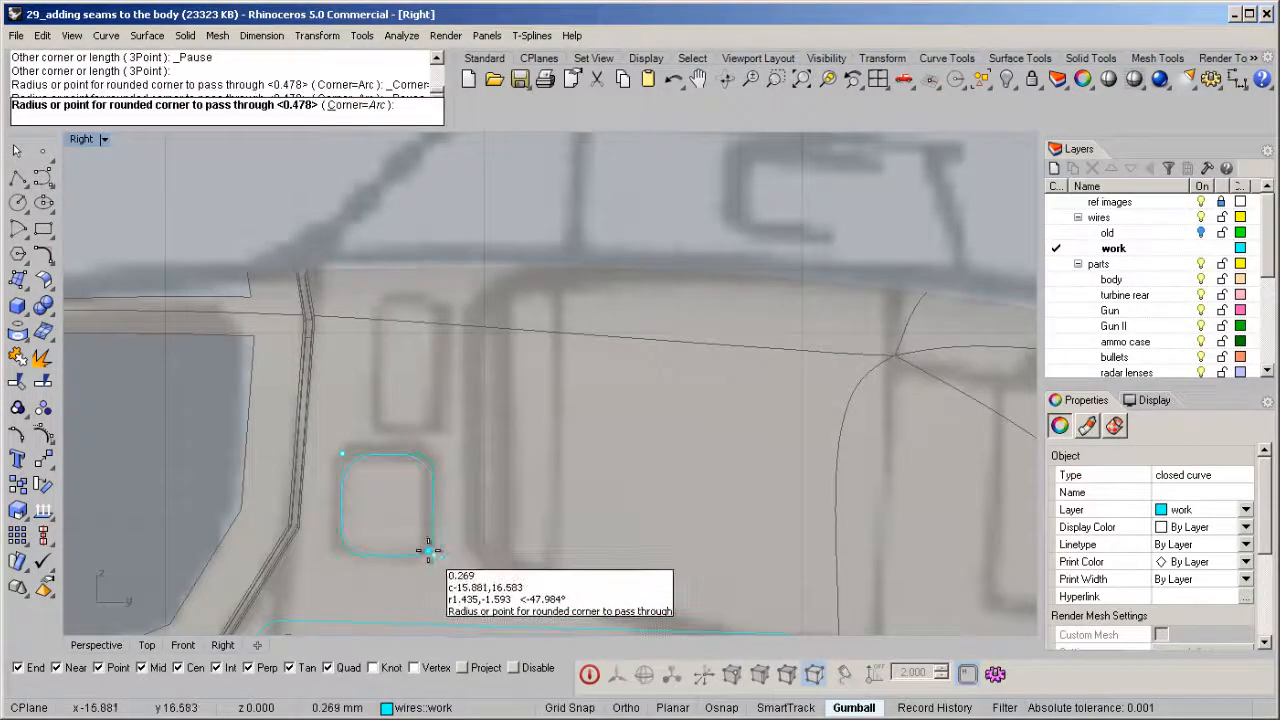
{"action": "left_click", "coordinate": [429, 552]}
Step: Trace the taller upper panel behind the rear canopy with another rounded rectangle
{"action": "right_click", "coordinate": [430, 554]}
{"action": "left_click", "coordinate": [375, 299], "text": "alt"}
{"action": "left_click", "coordinate": [442, 429], "text": "alt"}
{"action": "left_click", "coordinate": [436, 427], "text": "alt"}
Step: Project the panel outline beneath the canopies, the two behind the rear canopy and the three rear side outlines onto the fuselage, deleting the input curves
{"action": "scroll", "coordinate": [435, 426], "scroll_direction": "down", "scroll_amount": 6}
{"action": "mouse_move", "coordinate": [435, 426]}
{"action": "right_mouse_down"}
{"action": "mouse_move", "coordinate": [432, 343]}
{"action": "mouse_move", "coordinate": [384, 255]}
{"action": "right_mouse_up"}
{"action": "scroll", "coordinate": [428, 325], "scroll_direction": "down", "scroll_amount": 6}
{"action": "right_click_drag", "start_coordinate": [455, 373], "coordinate": [533, 420]}
{"action": "left_click", "coordinate": [296, 420]}
{"action": "scroll", "coordinate": [430, 300], "scroll_direction": "up", "scroll_amount": 4}
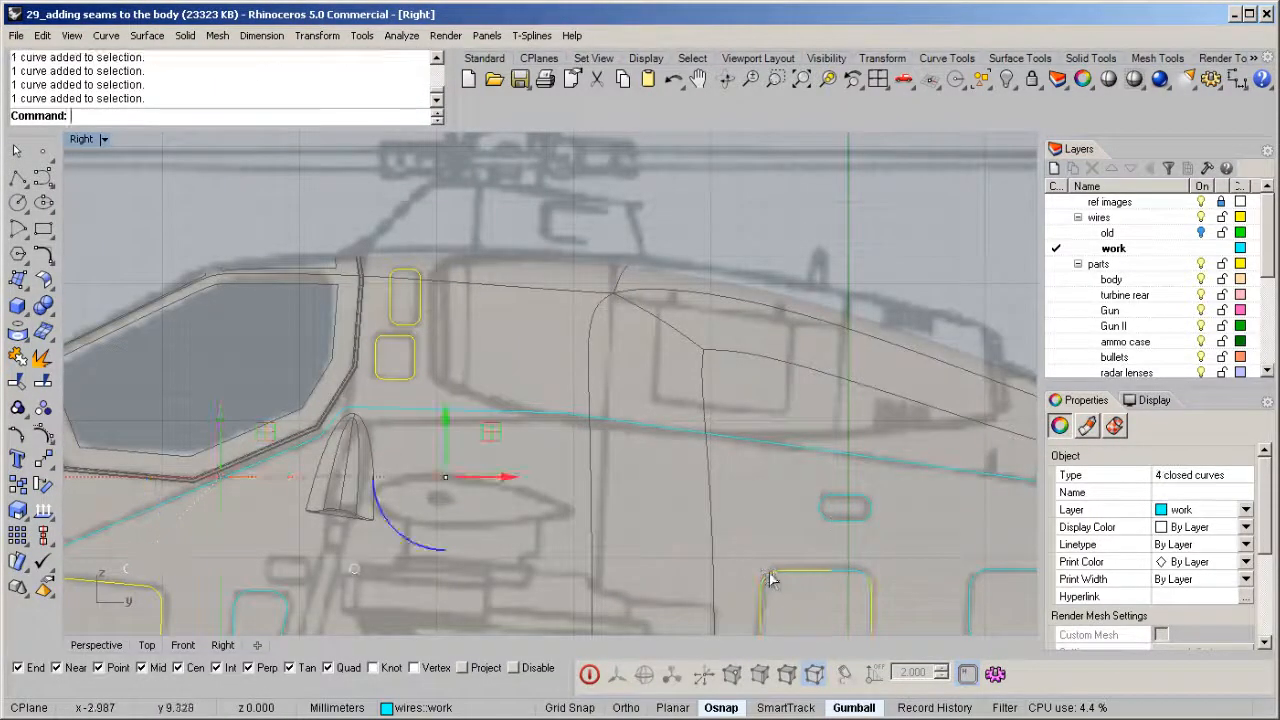
{"action": "left_click", "coordinate": [830, 515], "text": "shift"}
{"action": "right_click_drag", "start_coordinate": [925, 564], "coordinate": [787, 481]}
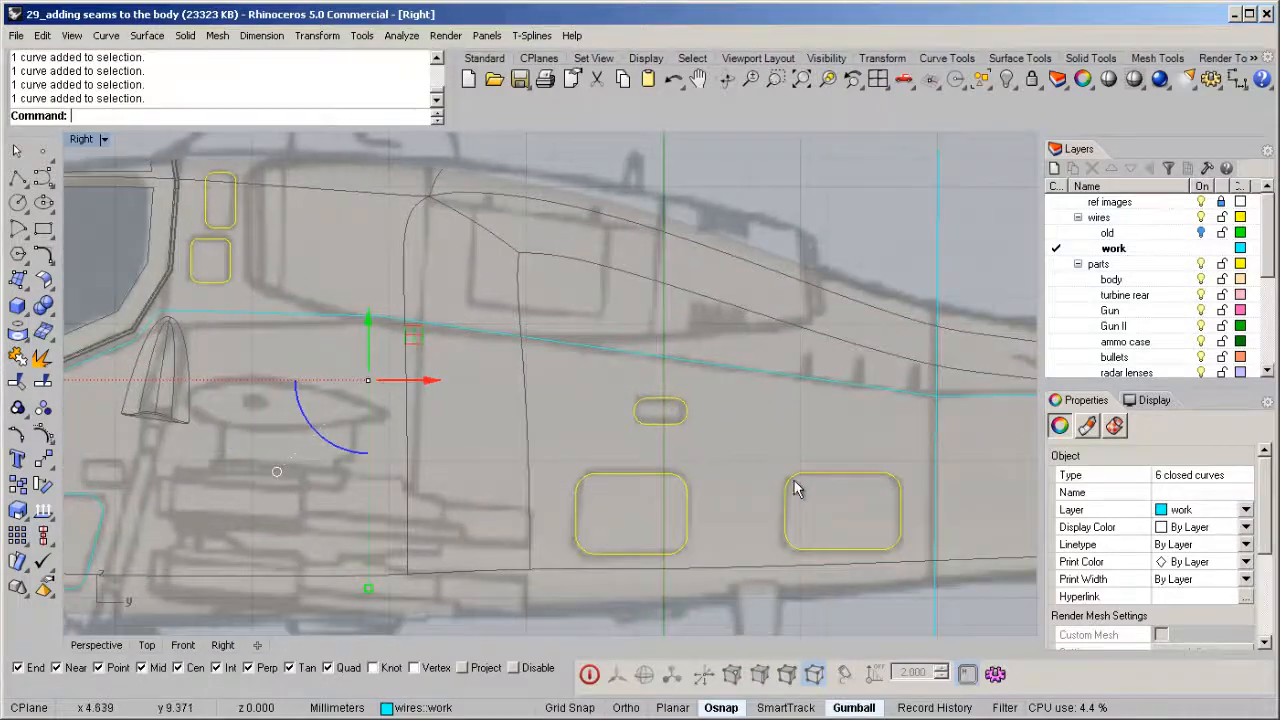
{"action": "middle_click", "coordinate": [418, 385]}
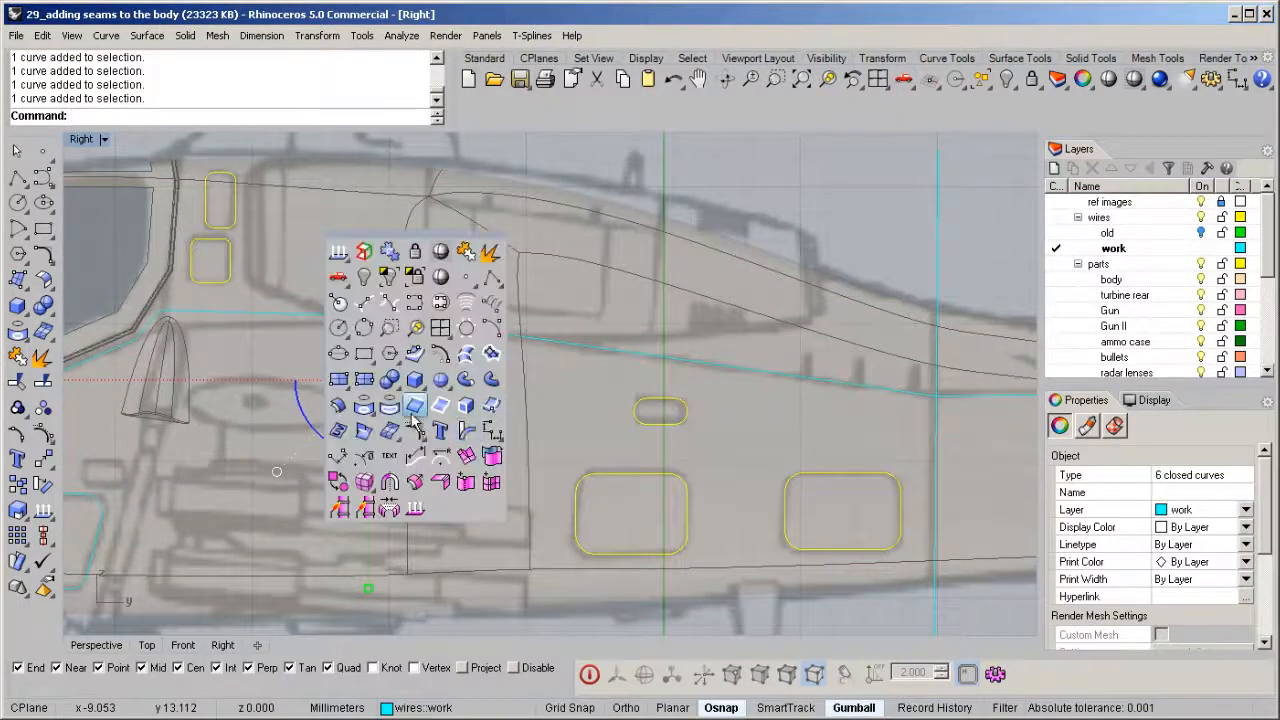
{"action": "left_click", "coordinate": [364, 406]}
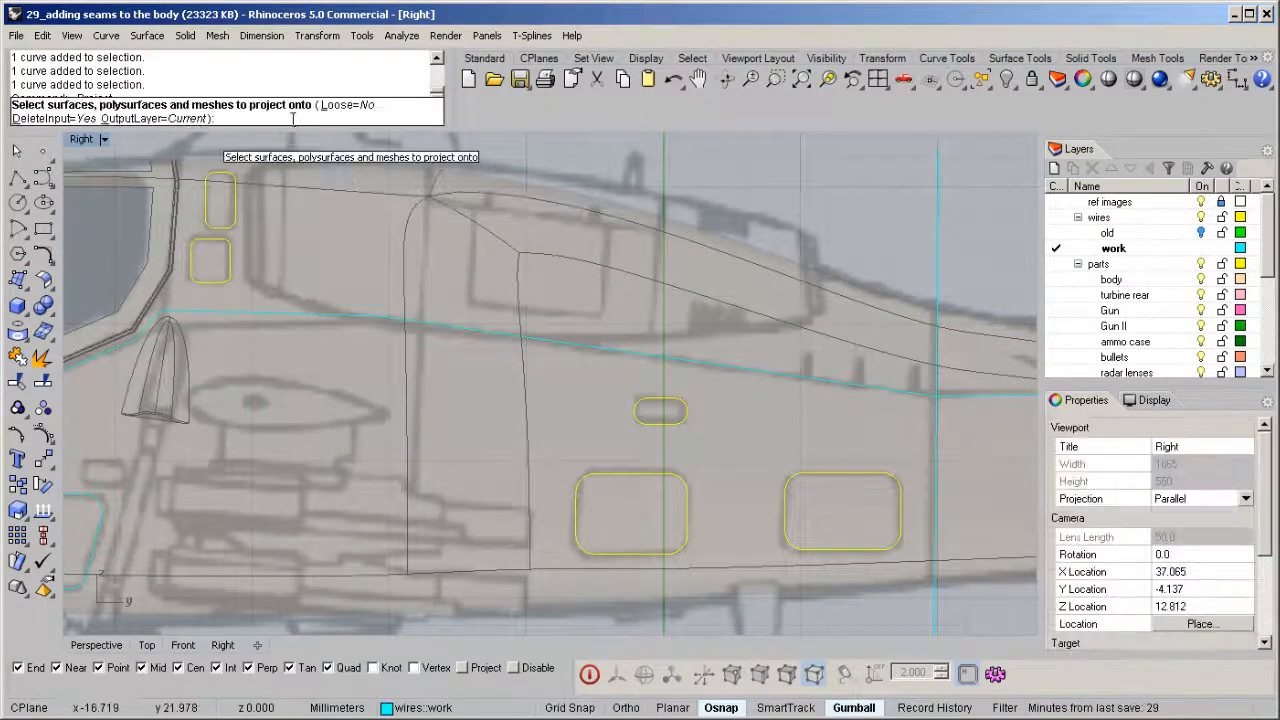
{"action": "left_click", "coordinate": [482, 420]}
{"action": "key", "text": "Return"}
Step: Pipe the projected panel outlines on the fuselage with a 0.1 mm diameter in the perspective view
{"action": "double_click", "coordinate": [84, 141]}
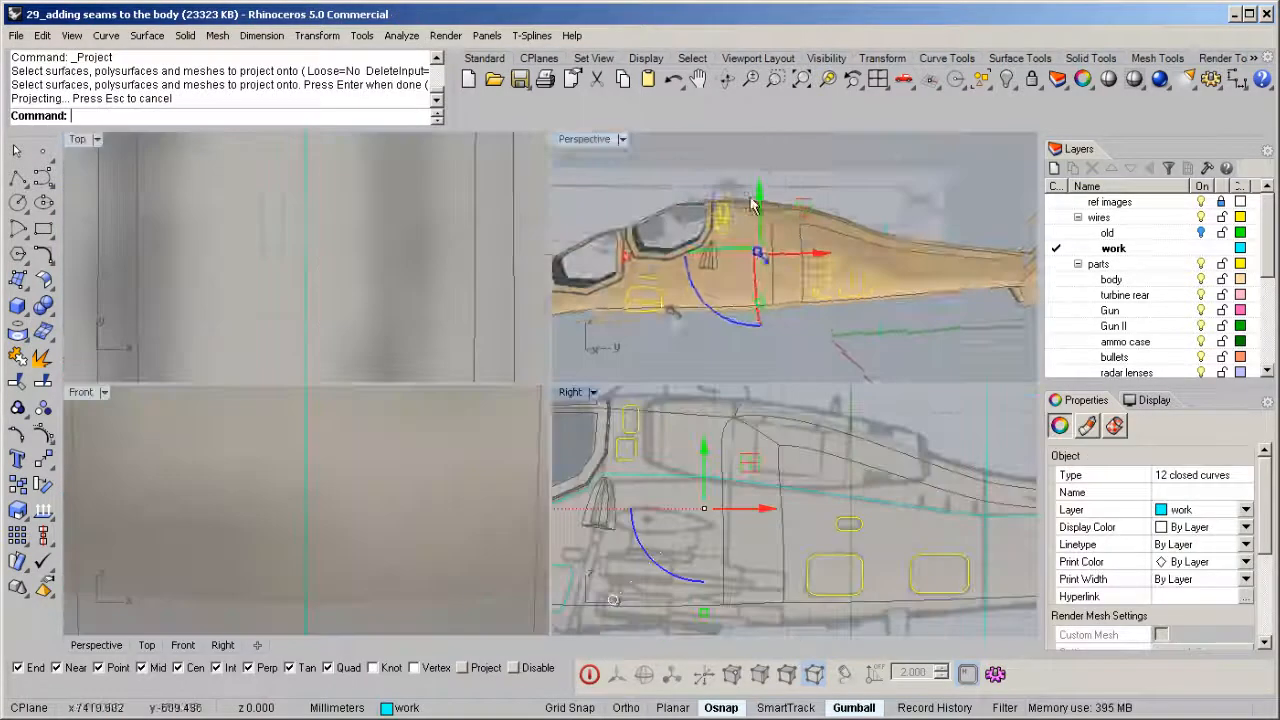
{"action": "double_click", "coordinate": [584, 139]}
{"action": "right_click_drag", "start_coordinate": [600, 300], "coordinate": [573, 297]}
{"action": "middle_click", "coordinate": [573, 297]}
{"action": "right_click_drag", "start_coordinate": [682, 345], "coordinate": [571, 373]}
{"action": "middle_click", "coordinate": [571, 373]}
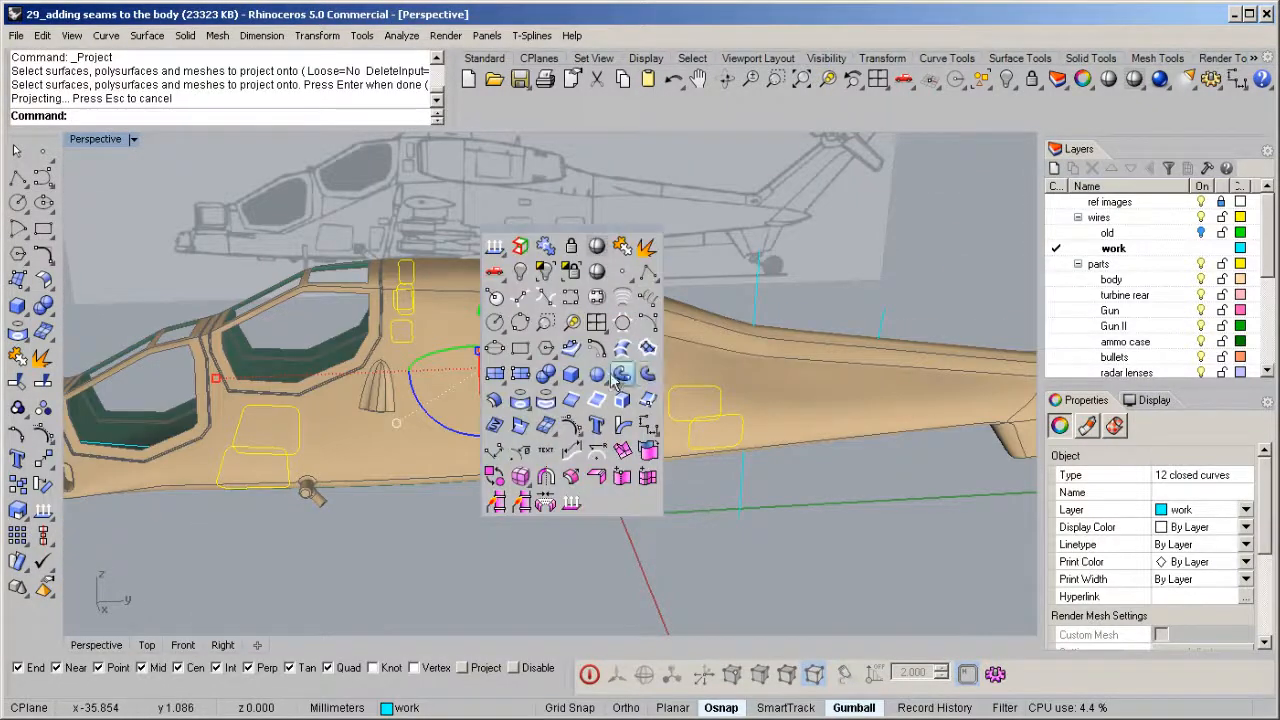
{"action": "left_click", "coordinate": [619, 376]}
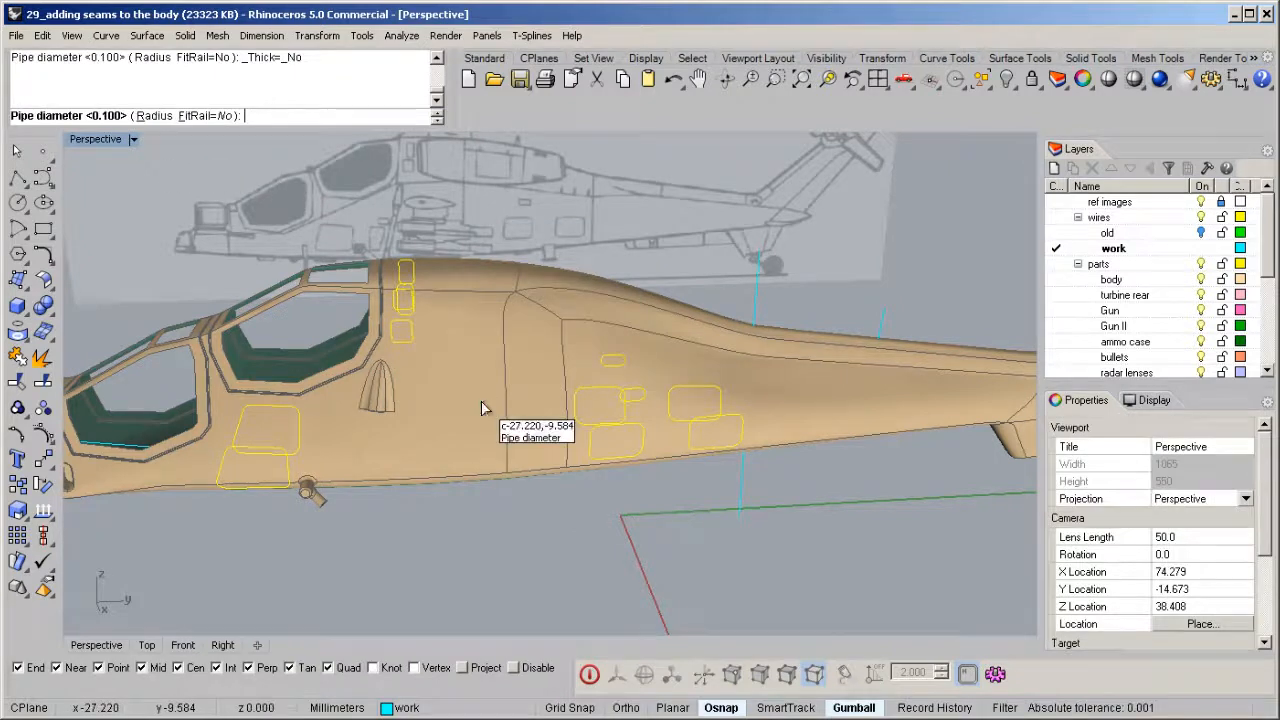
{"action": "mouse_move", "coordinate": [482, 402]}
{"action": "right_mouse_down"}
{"action": "mouse_move", "coordinate": [376, 424]}
{"action": "mouse_move", "coordinate": [330, 400]}
{"action": "right_mouse_up"}
{"action": "scroll", "coordinate": [330, 400], "scroll_direction": "up", "scroll_amount": 5}
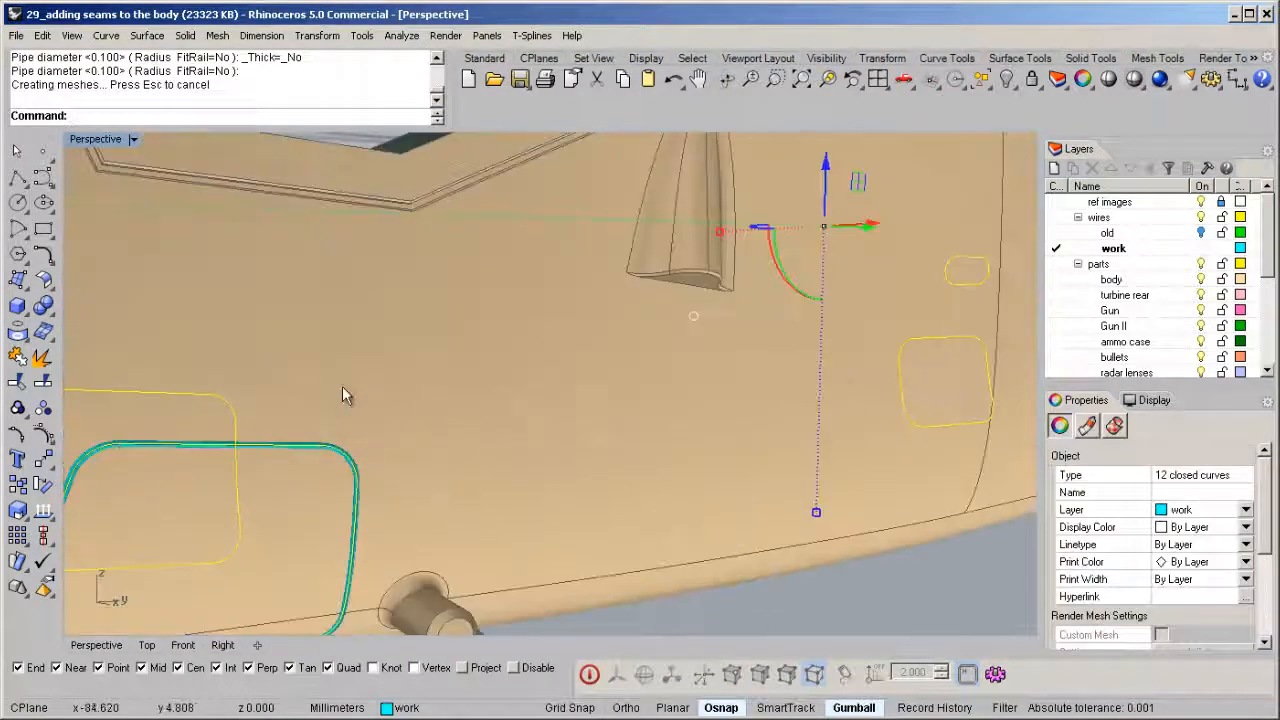
Step: Start a Boolean difference on the fuselage and pick the panel outline pipes along one side as cutters
{"action": "left_click", "coordinate": [342, 387]}
{"action": "type", "text": "bd"}
{"action": "key", "text": "Return"}
{"action": "left_click", "coordinate": [336, 449]}
{"action": "scroll", "coordinate": [338, 448], "scroll_direction": "down", "scroll_amount": 8}
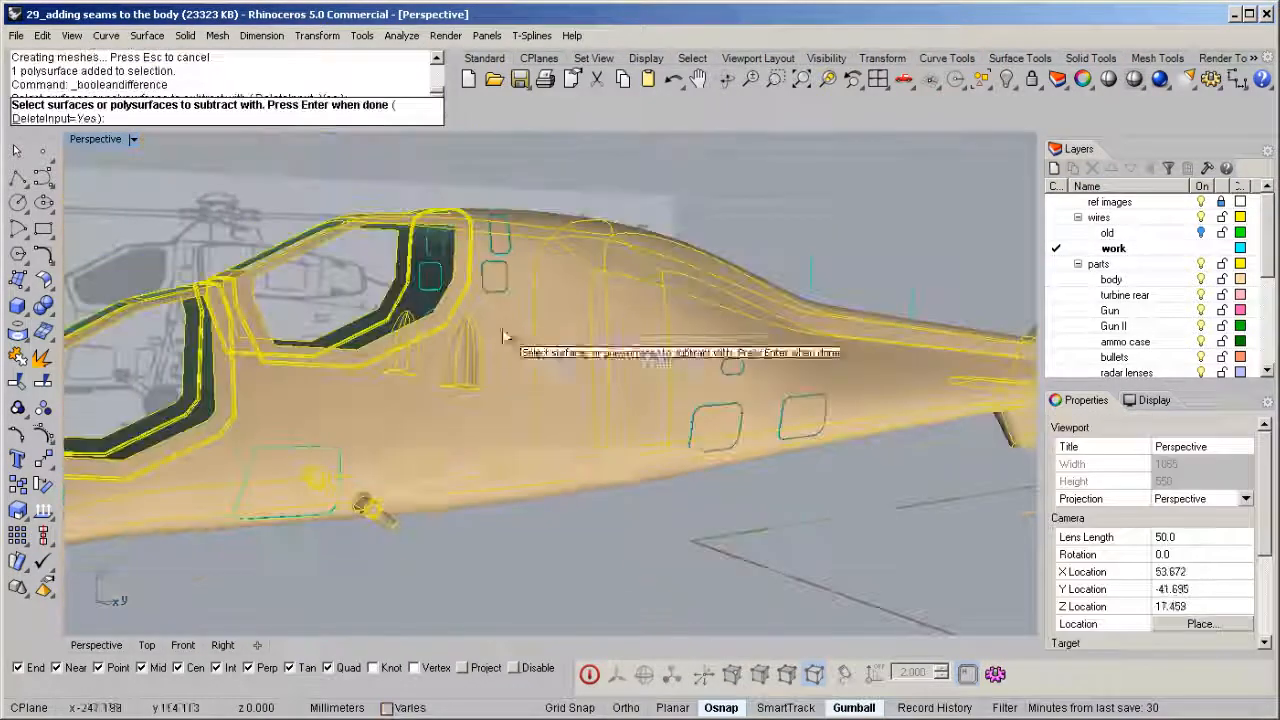
{"action": "right_click_drag", "start_coordinate": [503, 333], "coordinate": [485, 375]}
{"action": "scroll", "coordinate": [485, 310], "scroll_direction": "up", "scroll_amount": 5}
{"action": "left_click", "coordinate": [487, 313]}
{"action": "scroll", "coordinate": [962, 500], "scroll_direction": "up", "scroll_amount": 5}
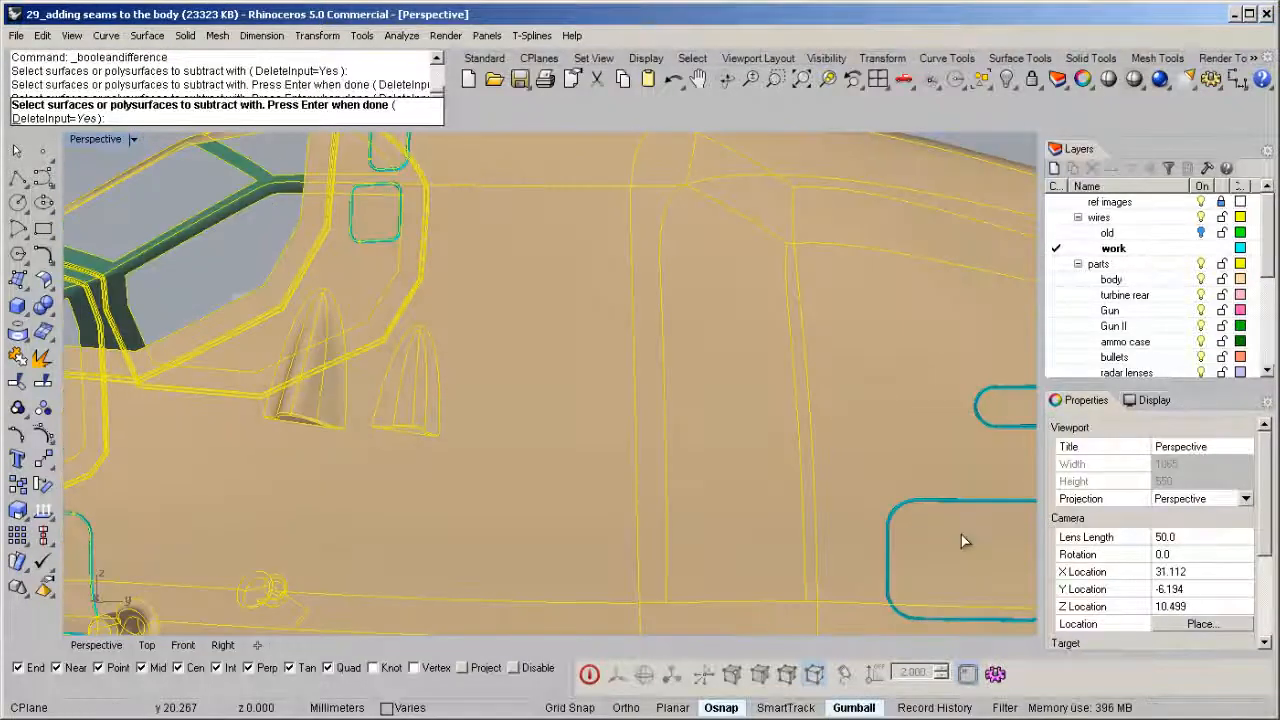
{"action": "left_click", "coordinate": [959, 504]}
{"action": "left_click", "coordinate": [984, 427]}
Step: Add the panel outline pipes on the fuselage's opposite side as cutters and complete the Boolean difference
{"action": "mouse_move", "coordinate": [980, 442]}
{"action": "right_mouse_down"}
{"action": "mouse_move", "coordinate": [777, 431]}
{"action": "mouse_move", "coordinate": [566, 446]}
{"action": "right_mouse_up"}
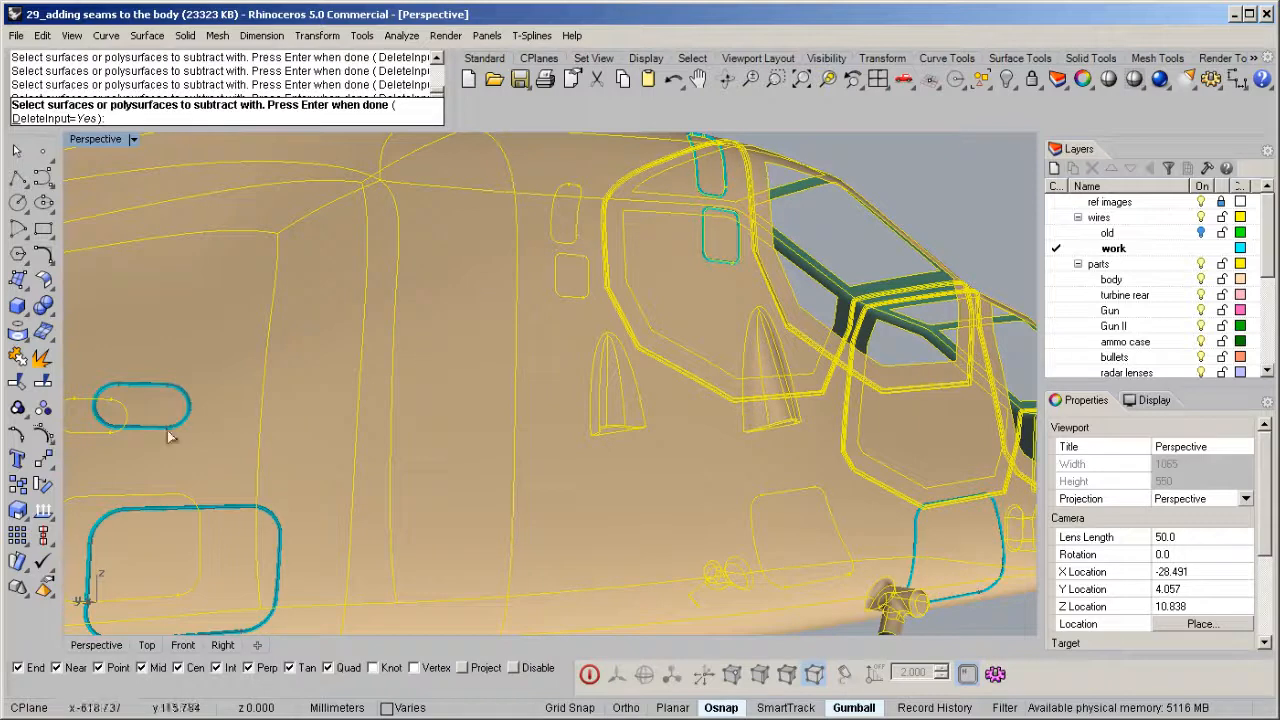
{"action": "left_click", "coordinate": [247, 509]}
{"action": "scroll", "coordinate": [248, 511], "scroll_direction": "down", "scroll_amount": 6}
{"action": "right_click_drag", "start_coordinate": [600, 543], "coordinate": [622, 462]}
{"action": "scroll", "coordinate": [622, 460], "scroll_direction": "up", "scroll_amount": 7}
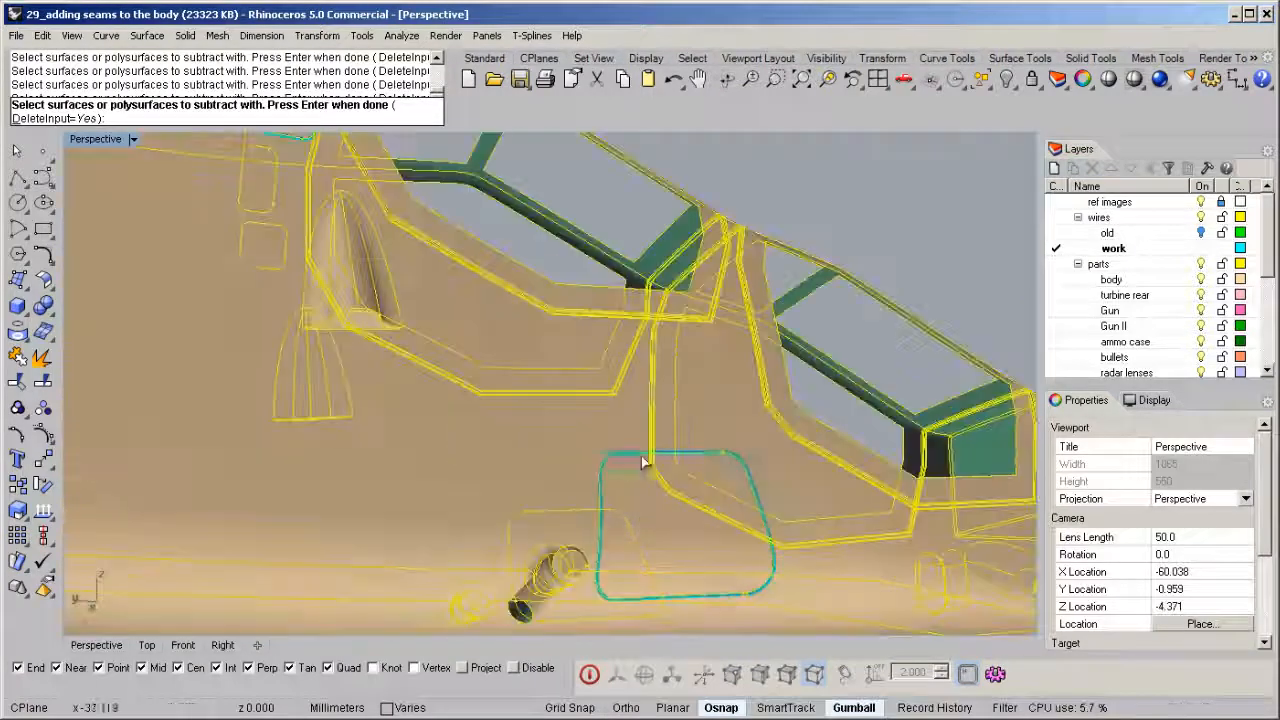
{"action": "left_click", "coordinate": [623, 455]}
{"action": "scroll", "coordinate": [622, 455], "scroll_direction": "down", "scroll_amount": 7}
{"action": "right_click_drag", "start_coordinate": [471, 380], "coordinate": [487, 405]}
{"action": "right_click_drag", "start_coordinate": [191, 420], "coordinate": [429, 406], "text": "shift"}
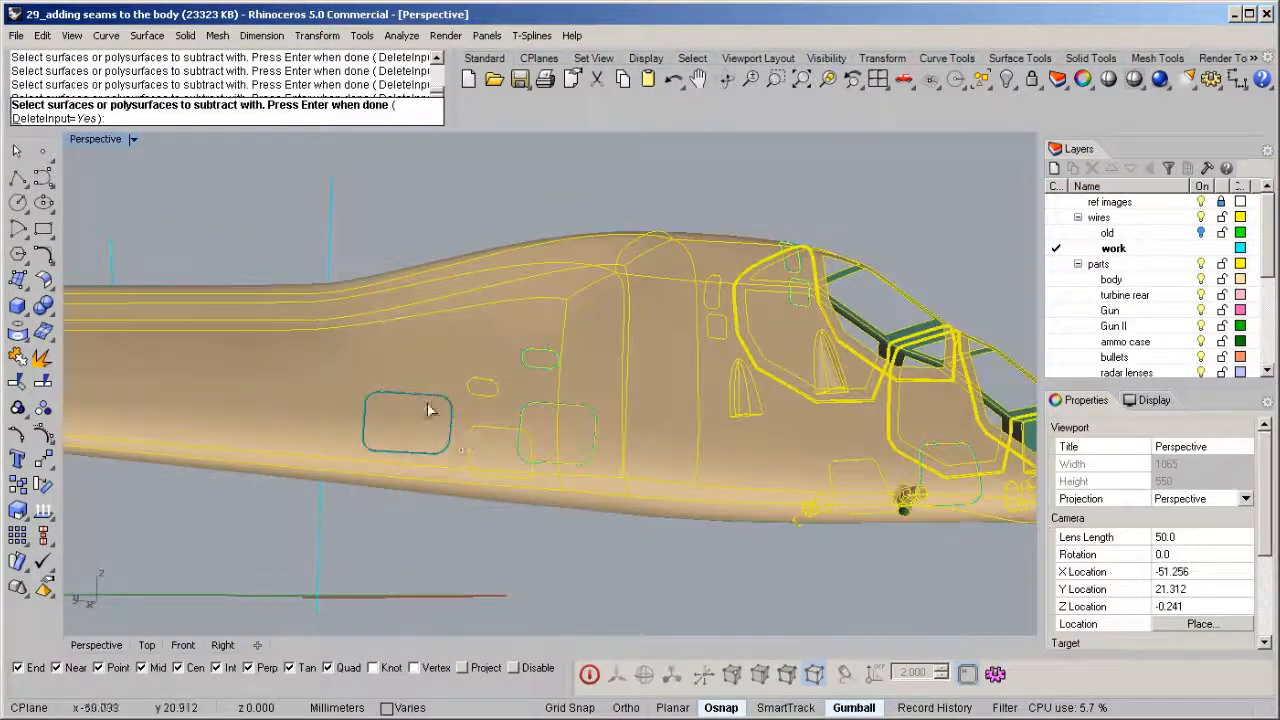
{"action": "scroll", "coordinate": [432, 404], "scroll_direction": "up", "scroll_amount": 5}
{"action": "key", "text": "Return"}
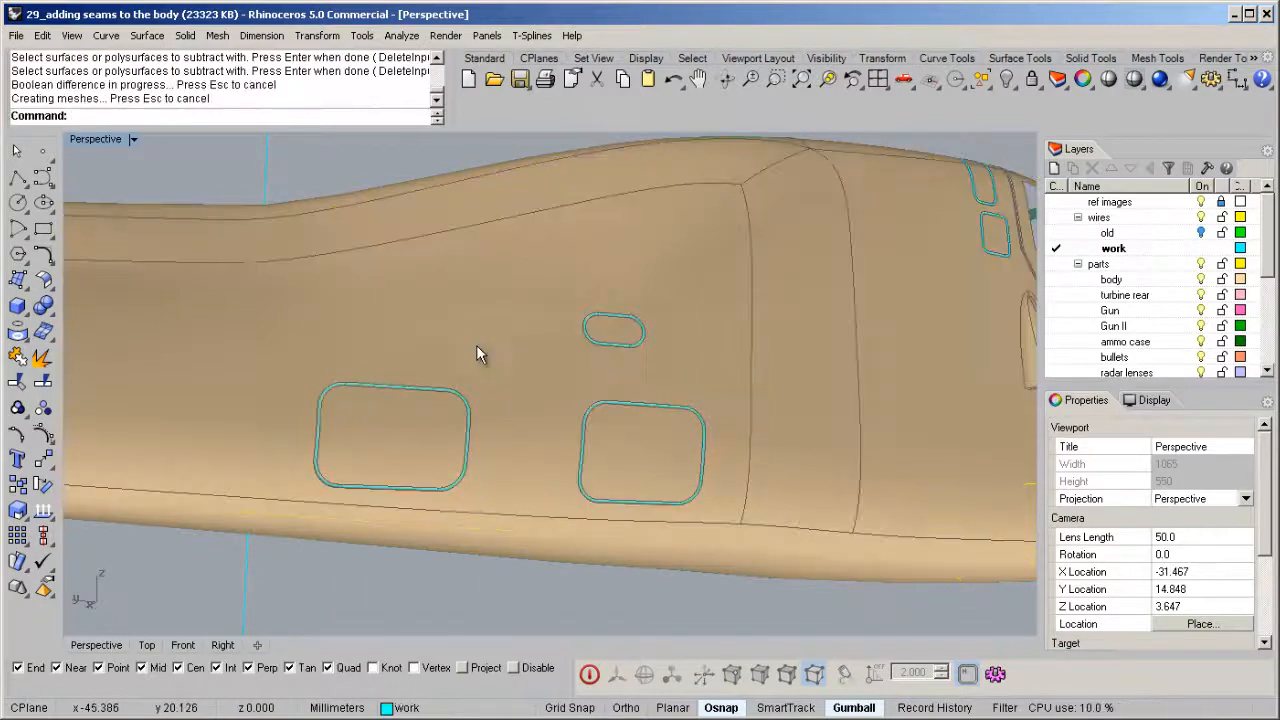
Step: Examine the panel grooves on both sides of the fuselage, including the small ones behind the rear canopy
{"action": "right_click_drag", "start_coordinate": [570, 362], "coordinate": [380, 372]}
{"action": "scroll", "coordinate": [400, 372], "scroll_direction": "down", "scroll_amount": 6}
{"action": "right_click_drag", "start_coordinate": [666, 290], "coordinate": [708, 368], "text": "shift"}
{"action": "scroll", "coordinate": [708, 368], "scroll_direction": "up", "scroll_amount": 7}
{"action": "scroll", "coordinate": [708, 368], "scroll_direction": "up", "scroll_amount": 8}
{"action": "scroll", "coordinate": [643, 332], "scroll_direction": "down", "scroll_amount": 15}
{"action": "right_click_drag", "start_coordinate": [786, 326], "coordinate": [374, 332]}
{"action": "right_click_drag", "start_coordinate": [732, 340], "coordinate": [800, 376], "text": "shift"}
{"action": "scroll", "coordinate": [800, 376], "scroll_direction": "up", "scroll_amount": 4}
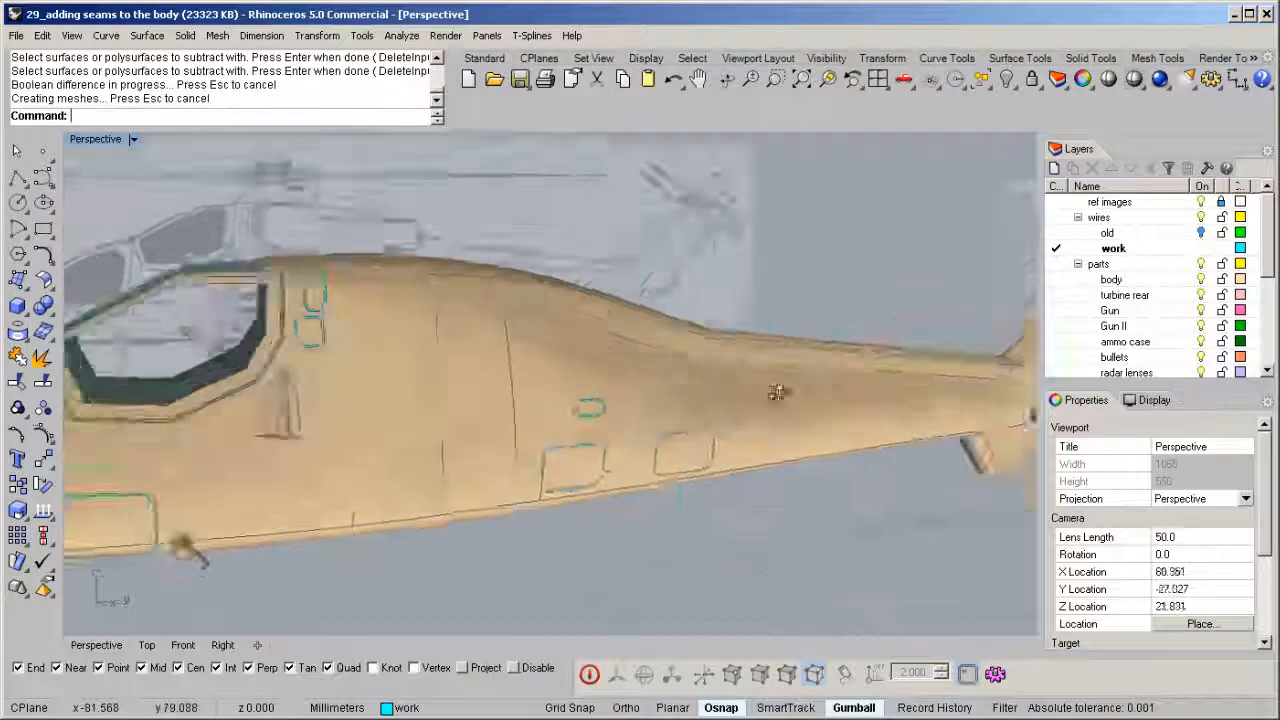
{"action": "scroll", "coordinate": [800, 378], "scroll_direction": "down", "scroll_amount": 6}
Step: Extrude the long side seam curve sideways into a surface and shift it to span the full width of the fuselage
{"action": "right_click_drag", "start_coordinate": [686, 366], "coordinate": [197, 503]}
{"action": "left_click", "coordinate": [218, 479]}
{"action": "left_click", "coordinate": [221, 480]}
{"action": "right_click_drag", "start_coordinate": [414, 431], "coordinate": [603, 368]}
{"action": "left_click_drag", "start_coordinate": [566, 363], "coordinate": [735, 352]}
{"action": "scroll", "coordinate": [737, 349], "scroll_direction": "down", "scroll_amount": 5}
{"action": "right_click_drag", "start_coordinate": [737, 349], "coordinate": [727, 437]}
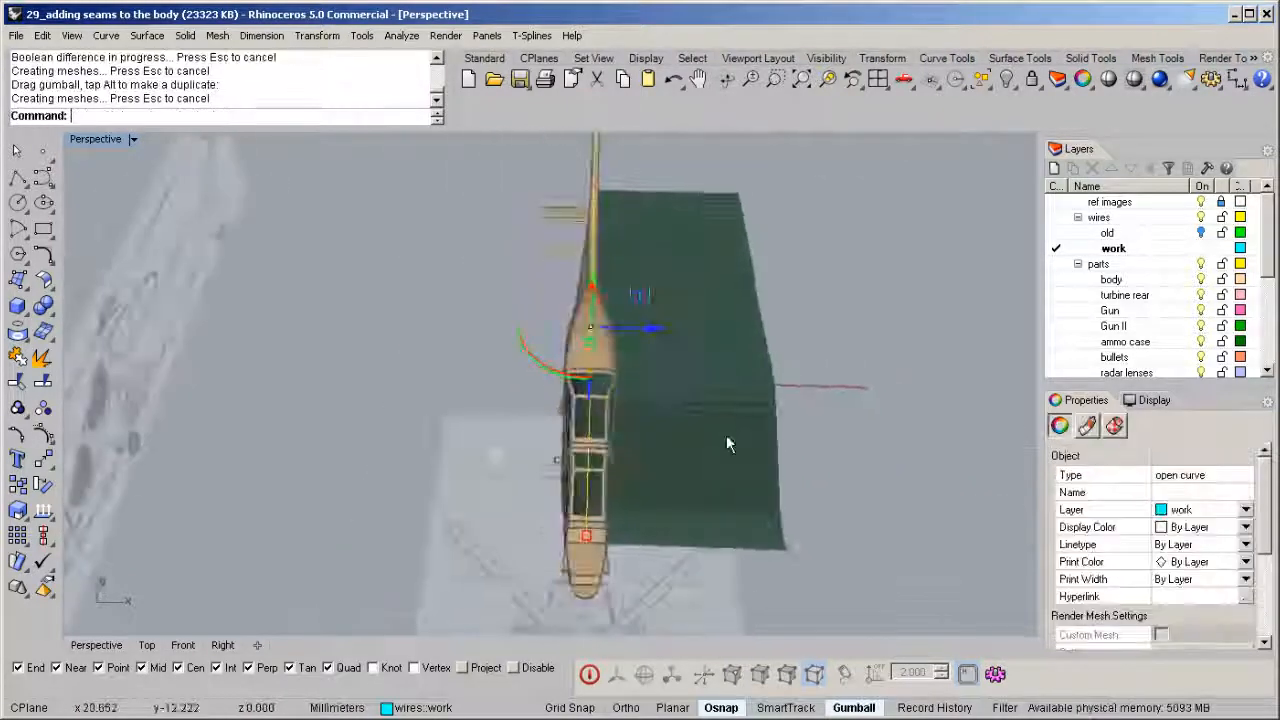
{"action": "left_click", "coordinate": [742, 402]}
{"action": "left_click_drag", "start_coordinate": [734, 331], "coordinate": [648, 331]}
{"action": "right_click_drag", "start_coordinate": [655, 425], "coordinate": [566, 346]}
{"action": "scroll", "coordinate": [564, 347], "scroll_direction": "up", "scroll_amount": 5}
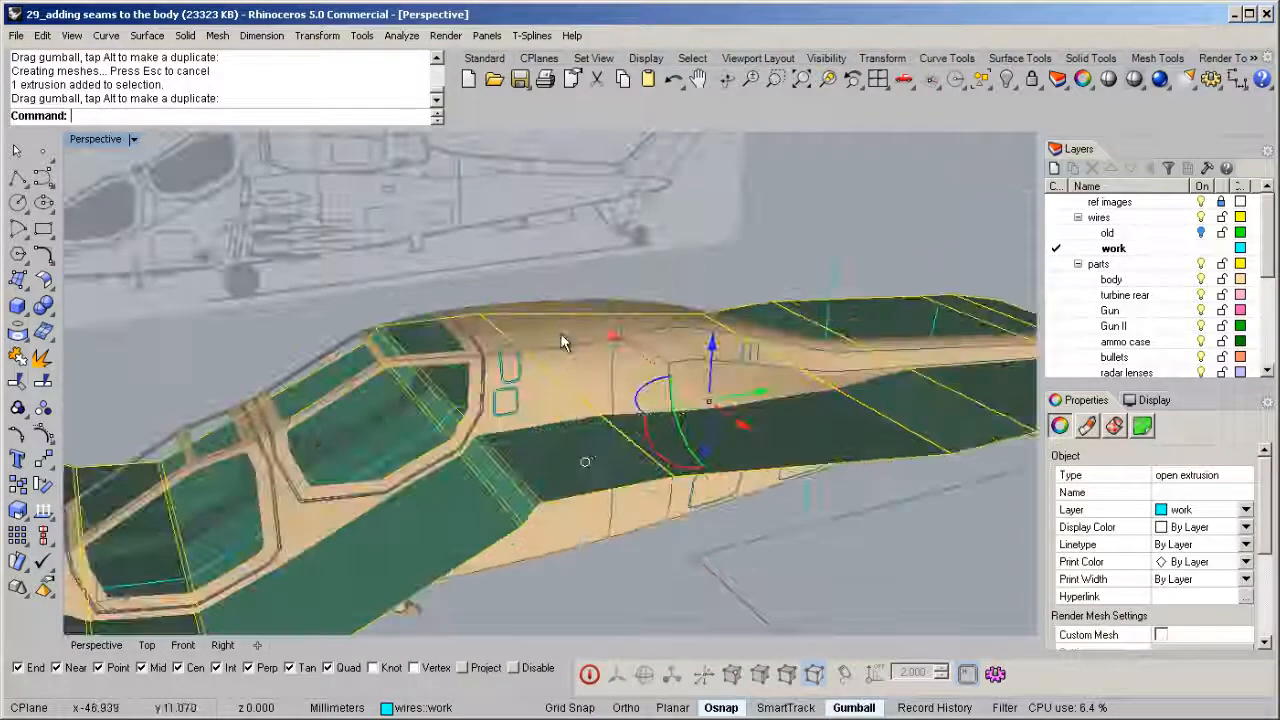
Step: Intersect the seam extrusion with the fuselage to get the long seam curve, and delete the extrusion
{"action": "left_click", "coordinate": [560, 333], "text": "shift"}
{"action": "middle_click", "coordinate": [560, 335]}
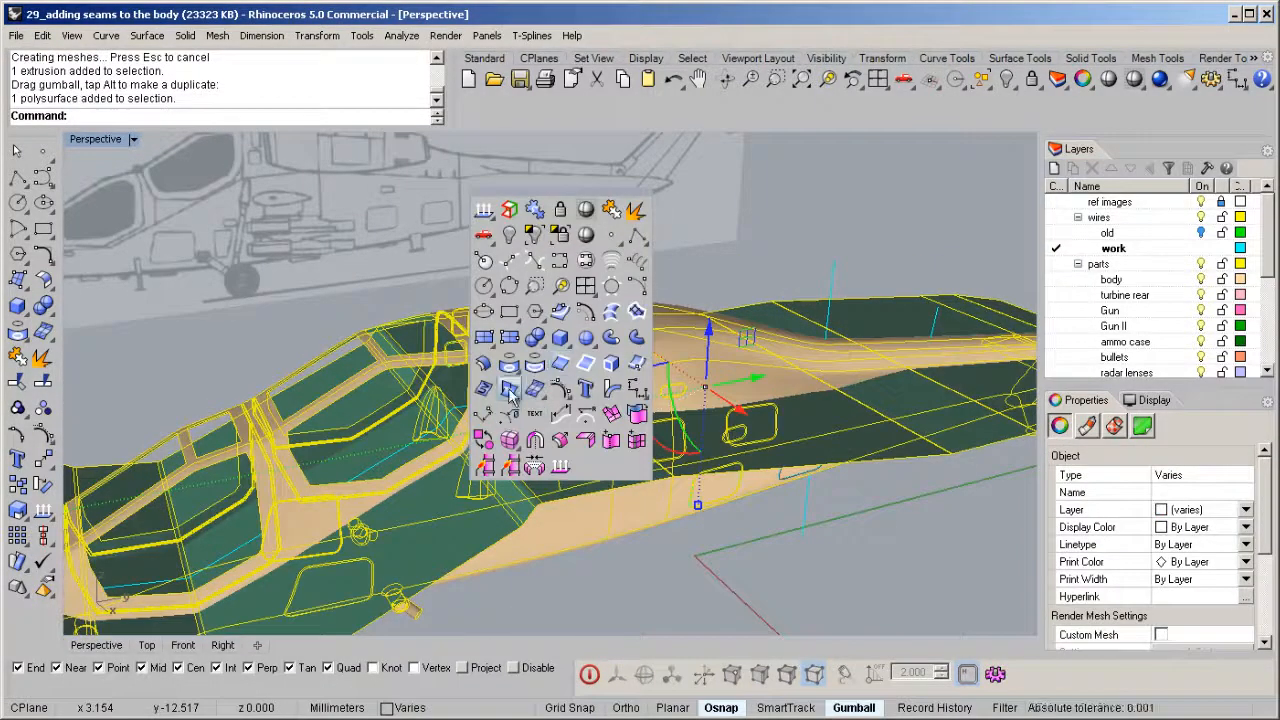
{"action": "left_click", "coordinate": [511, 393]}
{"action": "scroll", "coordinate": [512, 395], "scroll_direction": "down", "scroll_amount": 5}
{"action": "right_click_drag", "start_coordinate": [520, 400], "coordinate": [748, 408]}
{"action": "scroll", "coordinate": [543, 490], "scroll_direction": "up", "scroll_amount": 3}
{"action": "left_click", "coordinate": [548, 466]}
{"action": "key", "text": "Delete"}
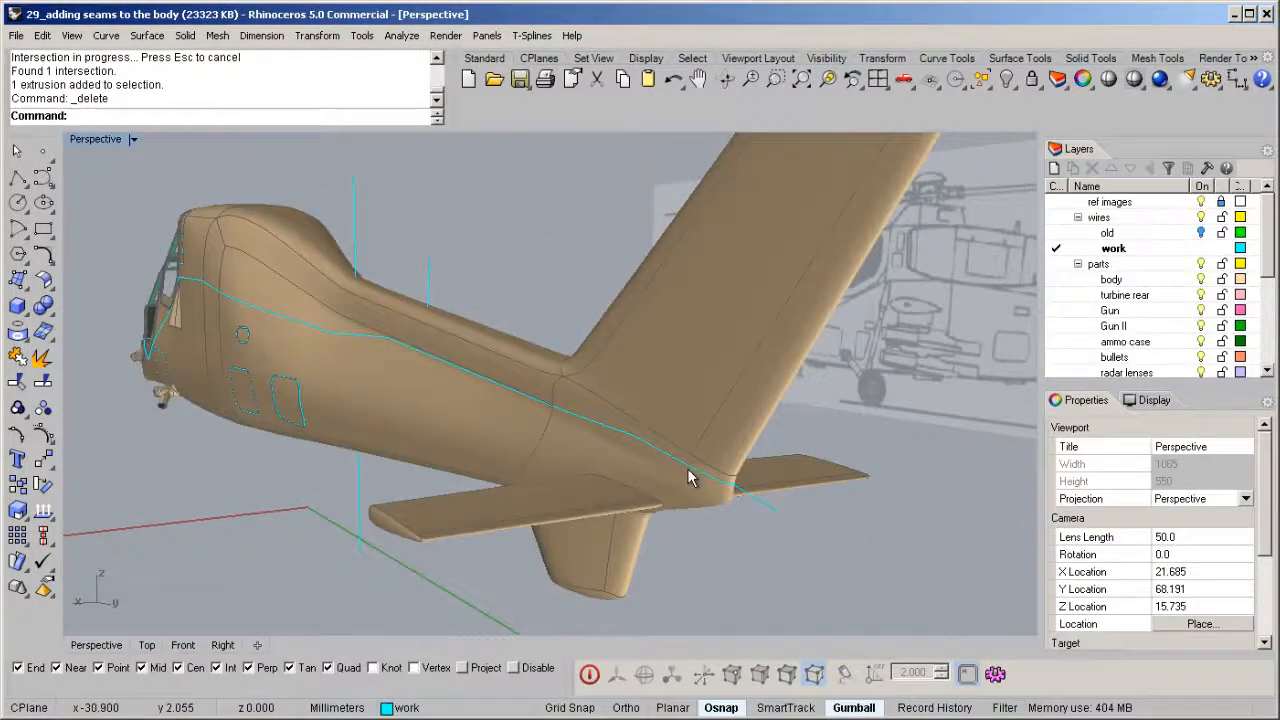
Step: Pipe the closed seam curve running from nose to tail with a 0.12 mm diameter
{"action": "left_click", "coordinate": [688, 477]}
{"action": "left_click", "coordinate": [725, 508]}
{"action": "right_click_drag", "start_coordinate": [725, 508], "coordinate": [427, 442]}
{"action": "scroll", "coordinate": [427, 432], "scroll_direction": "up", "scroll_amount": 3}
{"action": "scroll", "coordinate": [633, 472], "scroll_direction": "up", "scroll_amount": 2}
{"action": "middle_click", "coordinate": [633, 472]}
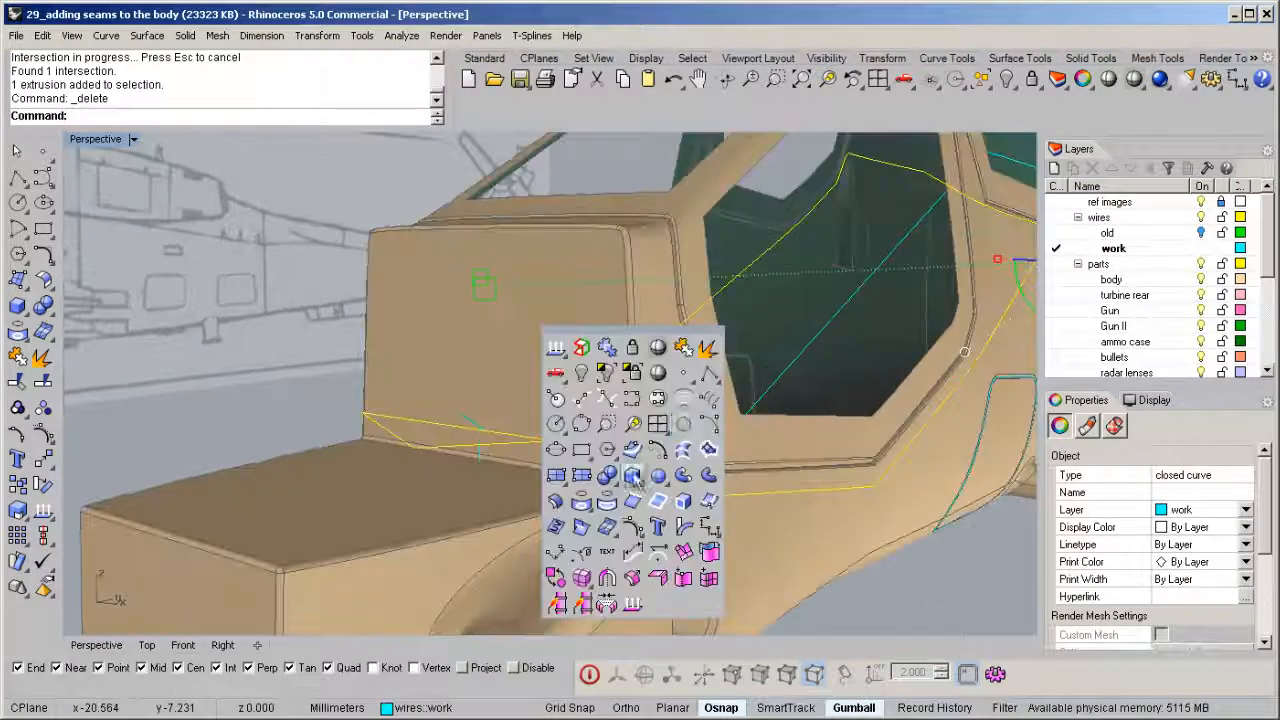
{"action": "left_click", "coordinate": [684, 477]}
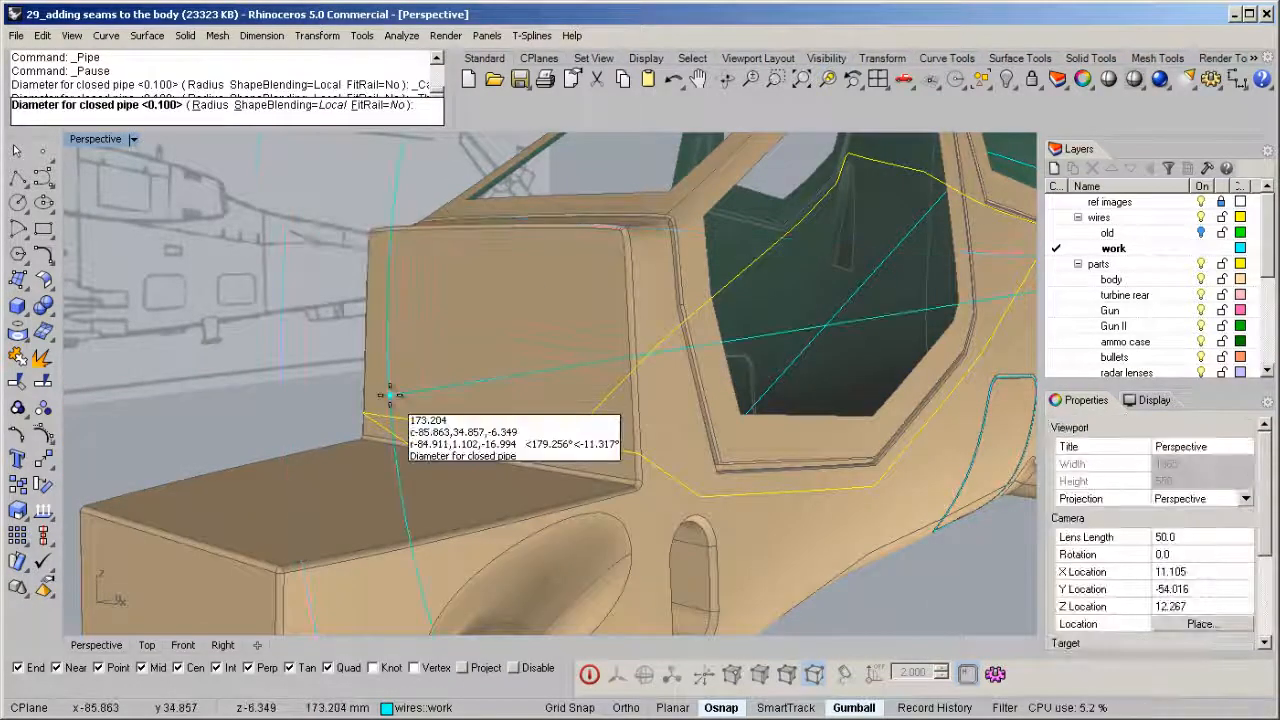
{"action": "key", "text": "Return"}
{"action": "key", "text": "Return"}
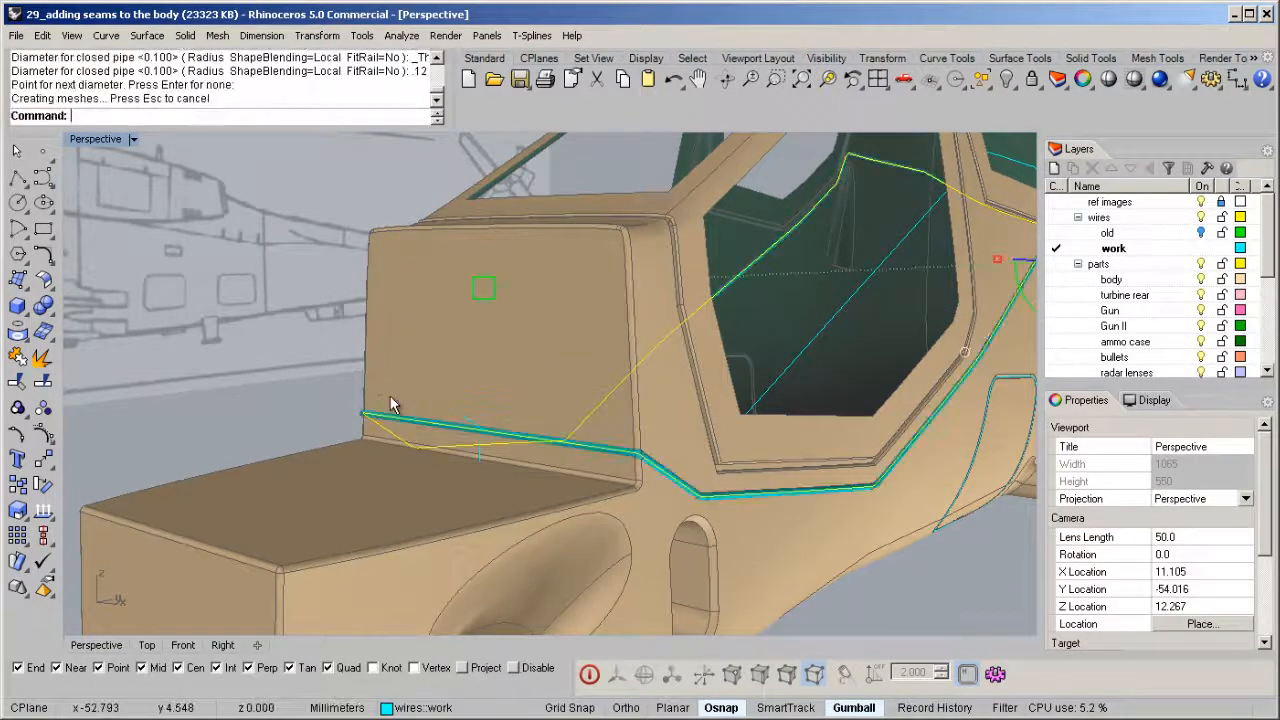
Step: Subtract the long seam pipe from the fuselage with a Boolean difference
{"action": "scroll", "coordinate": [640, 448], "scroll_direction": "up", "scroll_amount": 5}
{"action": "scroll", "coordinate": [640, 448], "scroll_direction": "down", "scroll_amount": 2}
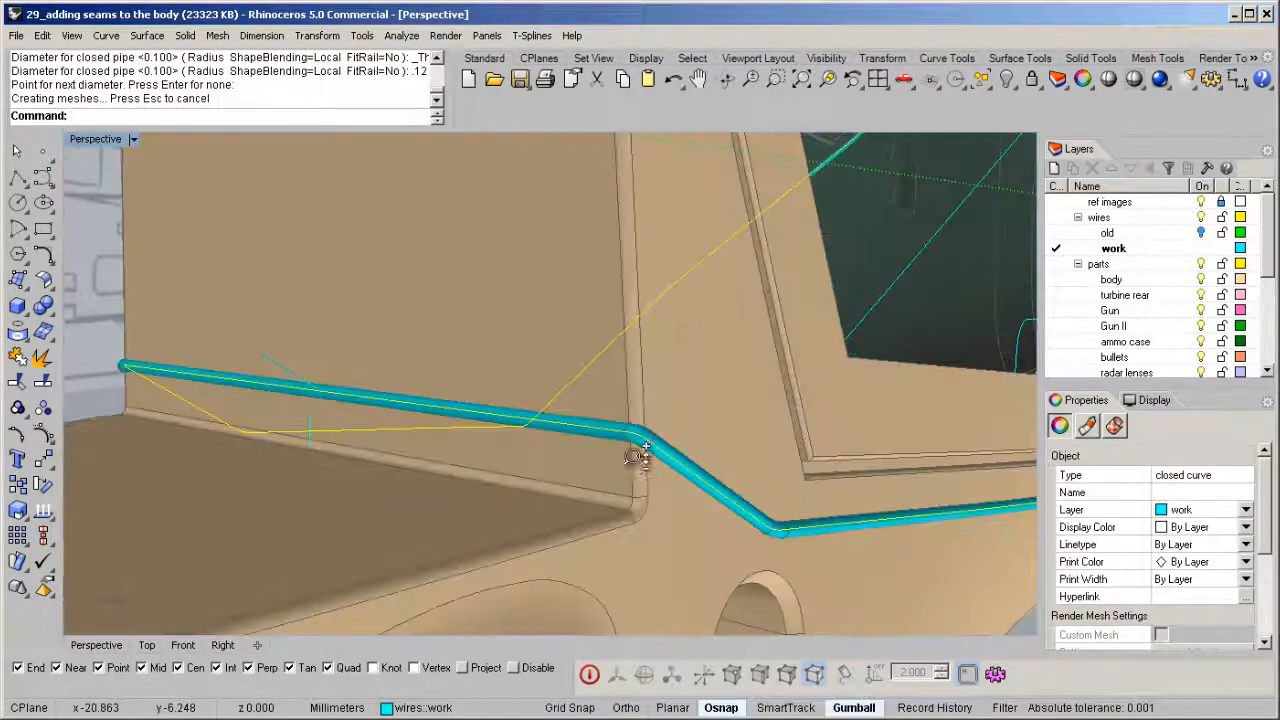
{"action": "left_click", "coordinate": [644, 407]}
{"action": "key", "text": "F5"}
{"action": "left_click", "coordinate": [642, 434]}
{"action": "key", "text": "Return"}
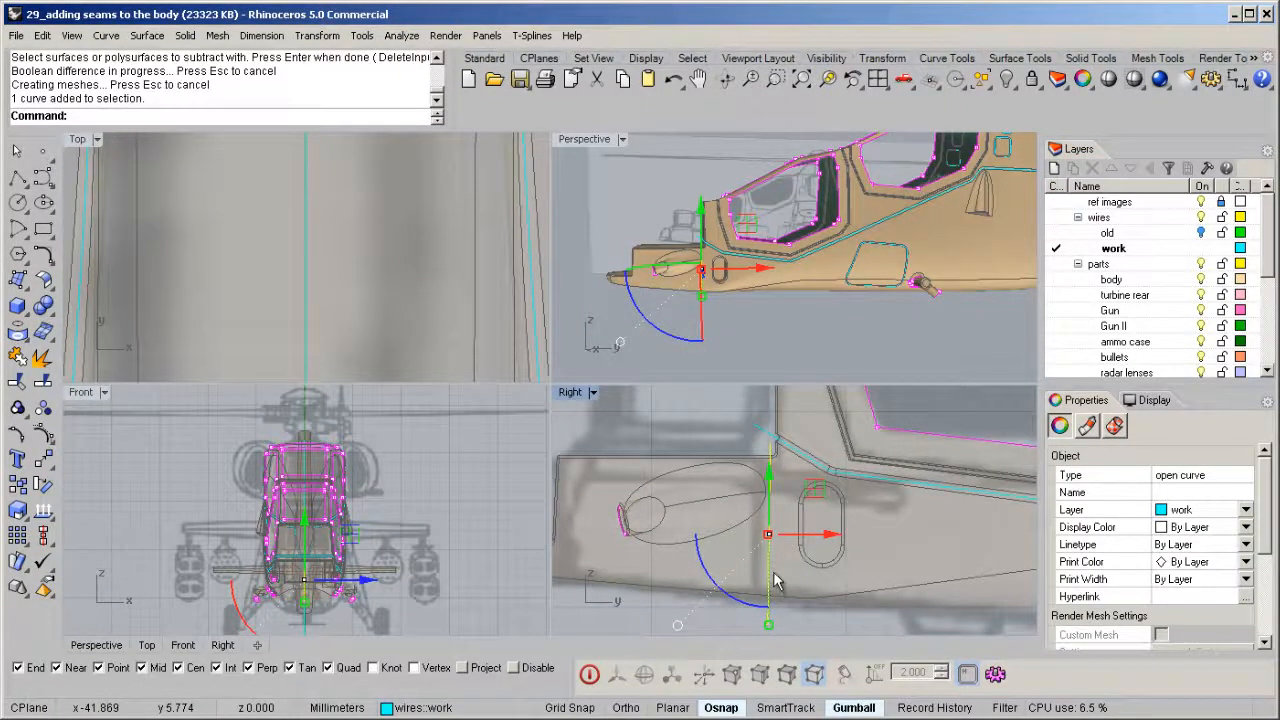
Step: Project the vertical seam line on the nose onto the fuselage from the Right view, deleting the input curve
{"action": "middle_click", "coordinate": [760, 452]}
{"action": "left_click", "coordinate": [712, 519]}
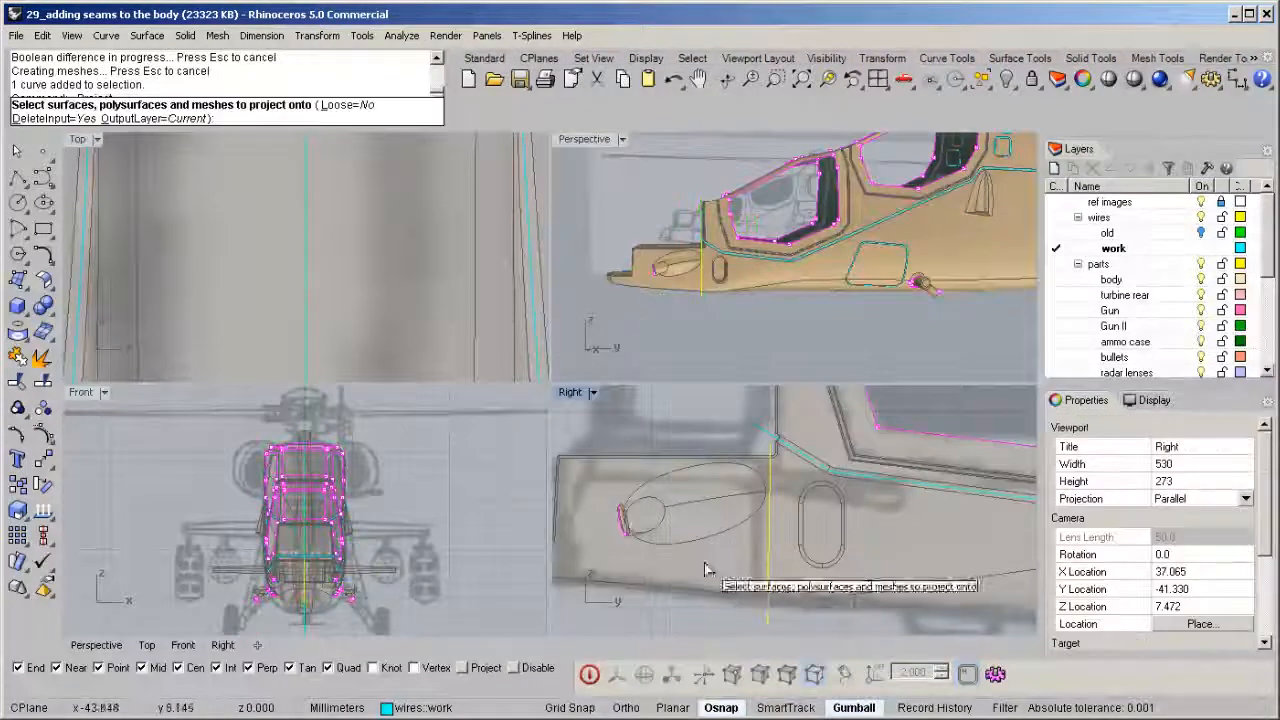
{"action": "left_click", "coordinate": [720, 562]}
Step: Pipe the projected nose seam curve with a 0.12 mm diameter
{"action": "right_click_drag", "start_coordinate": [724, 287], "coordinate": [787, 304]}
{"action": "middle_click", "coordinate": [787, 304]}
{"action": "left_click", "coordinate": [830, 254]}
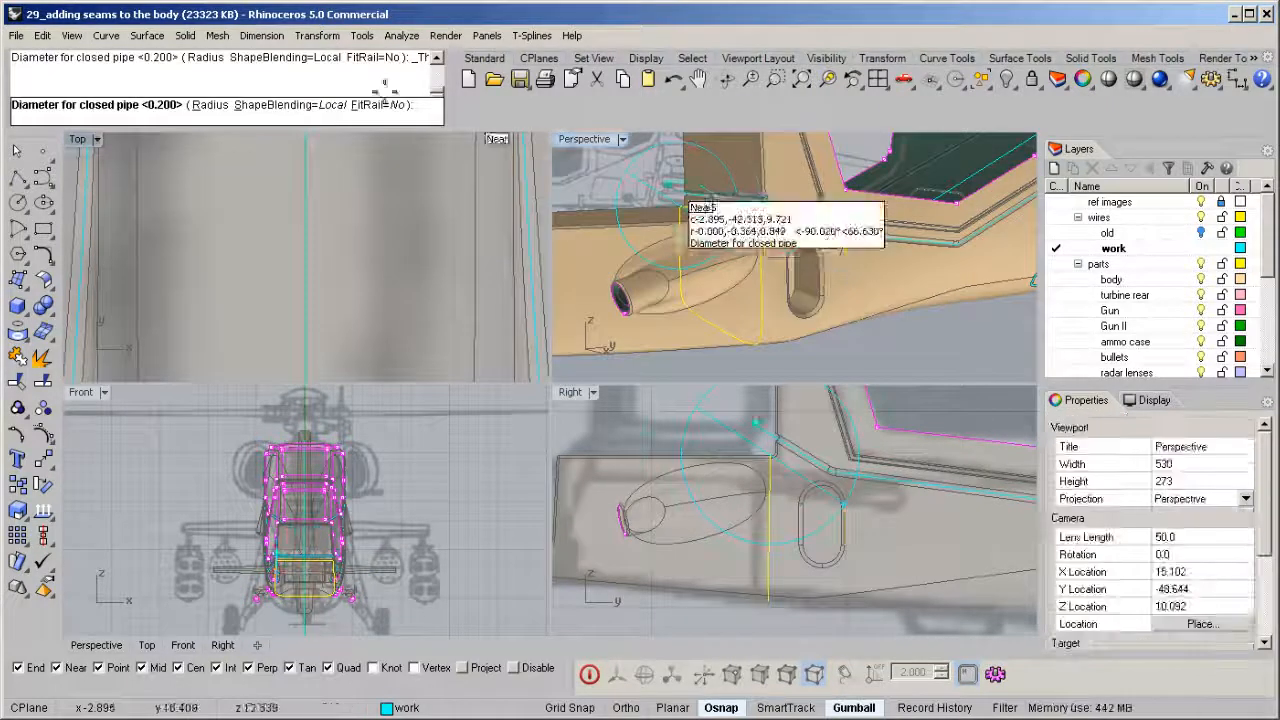
{"action": "type", "text": ".12"}
{"action": "key", "text": "Return"}
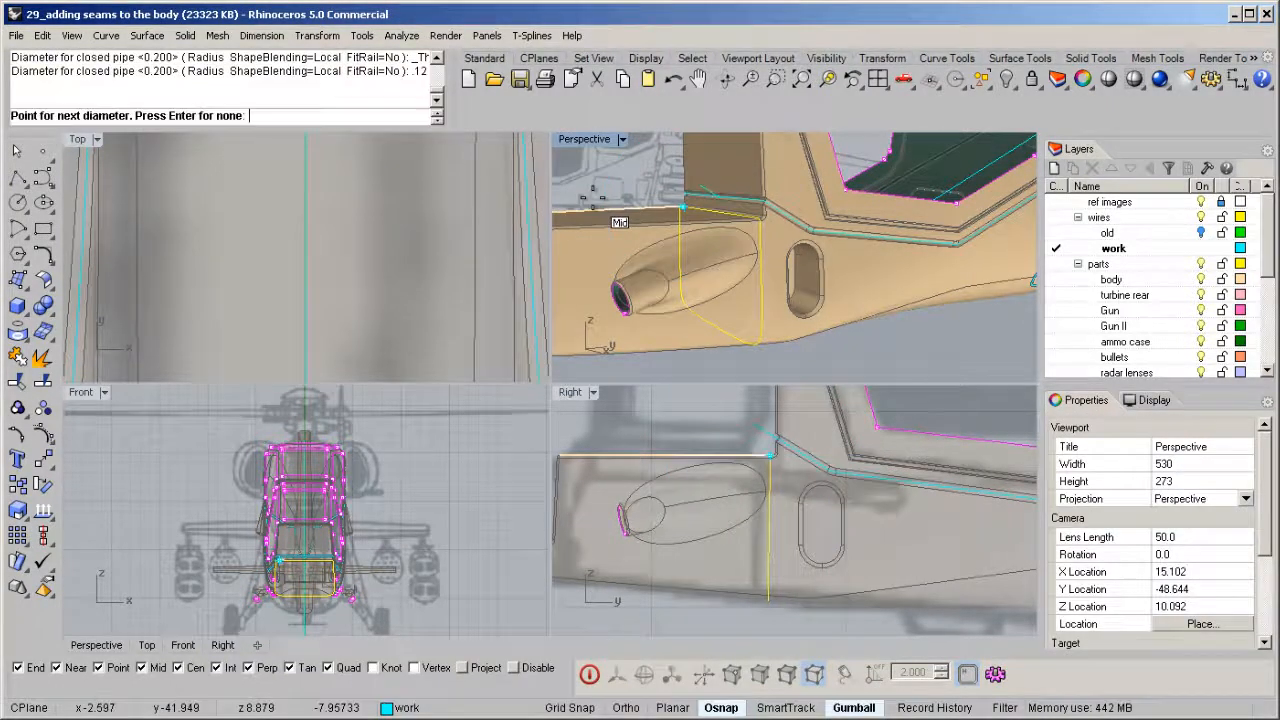
{"action": "key", "text": "Return"}
Step: Subtract the nose seam pipe from the fuselage in the maximized perspective view
{"action": "double_click", "coordinate": [585, 140]}
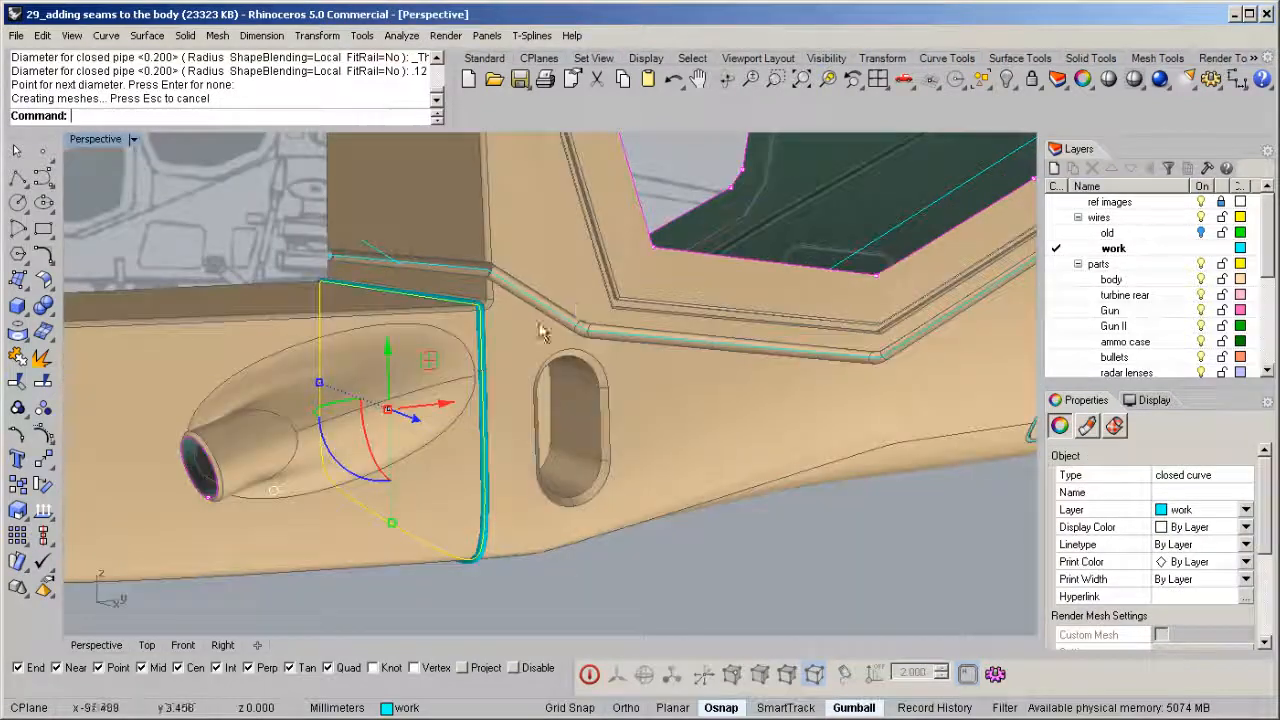
{"action": "scroll", "coordinate": [573, 300], "scroll_direction": "up", "scroll_amount": 5}
{"action": "left_click", "coordinate": [505, 295]}
{"action": "left_click", "coordinate": [466, 317]}
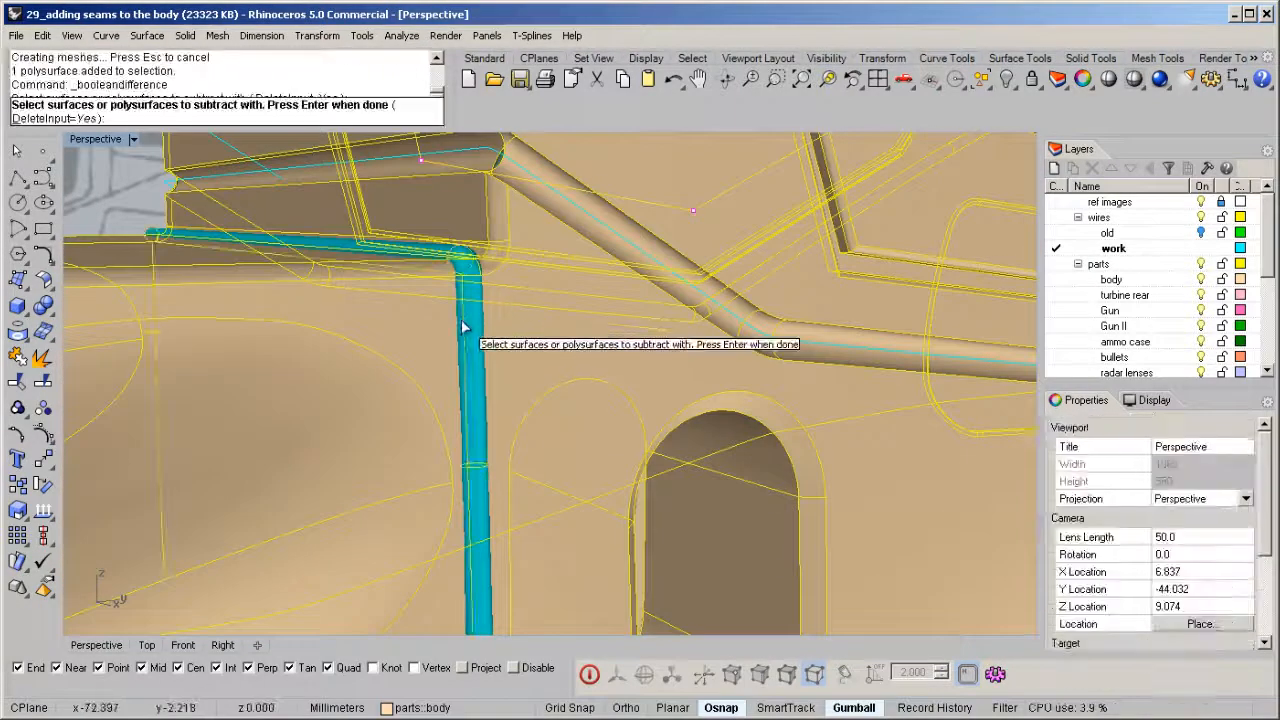
{"action": "key", "text": "Return"}
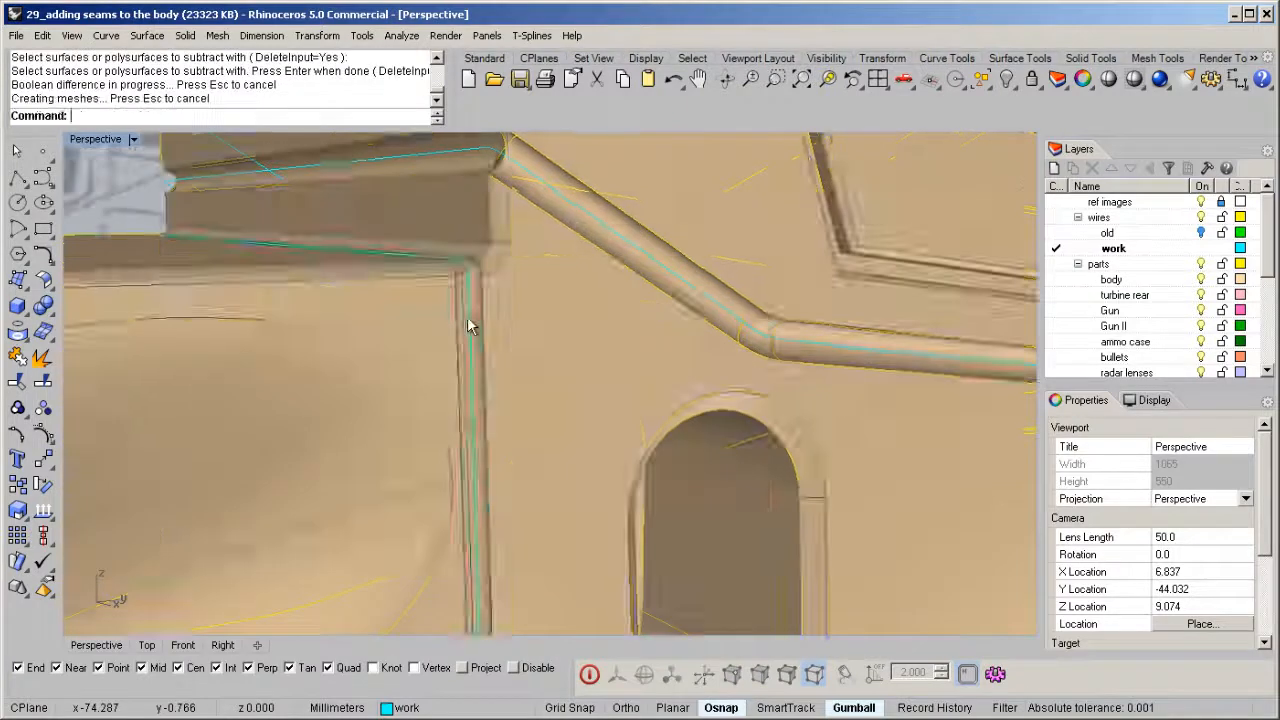
Step: Project the two vertical seam lines over the tail section onto the fuselage from the Right view
{"action": "scroll", "coordinate": [471, 318], "scroll_direction": "down", "scroll_amount": 10}
{"action": "right_click_drag", "start_coordinate": [500, 405], "coordinate": [543, 378]}
{"action": "scroll", "coordinate": [591, 401], "scroll_direction": "up", "scroll_amount": 5}
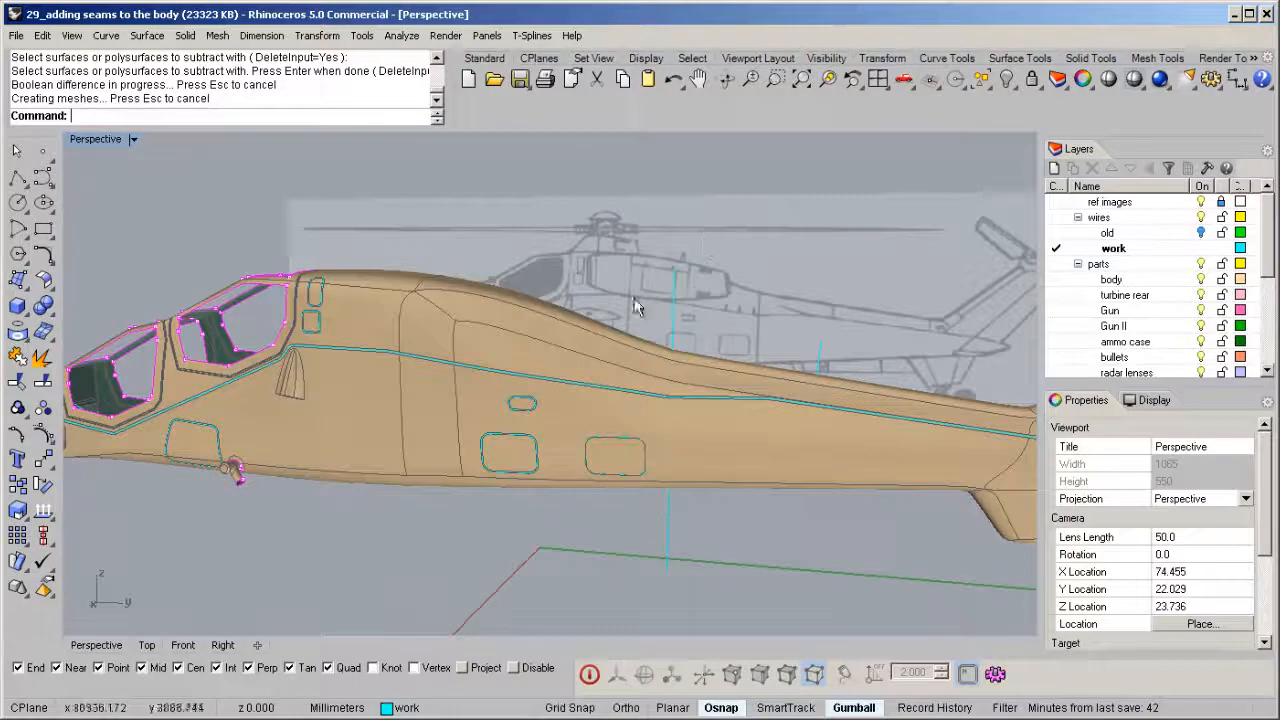
{"action": "left_click", "coordinate": [674, 308]}
{"action": "left_click", "coordinate": [819, 358], "text": "shift"}
{"action": "right_click_drag", "start_coordinate": [819, 360], "coordinate": [760, 373]}
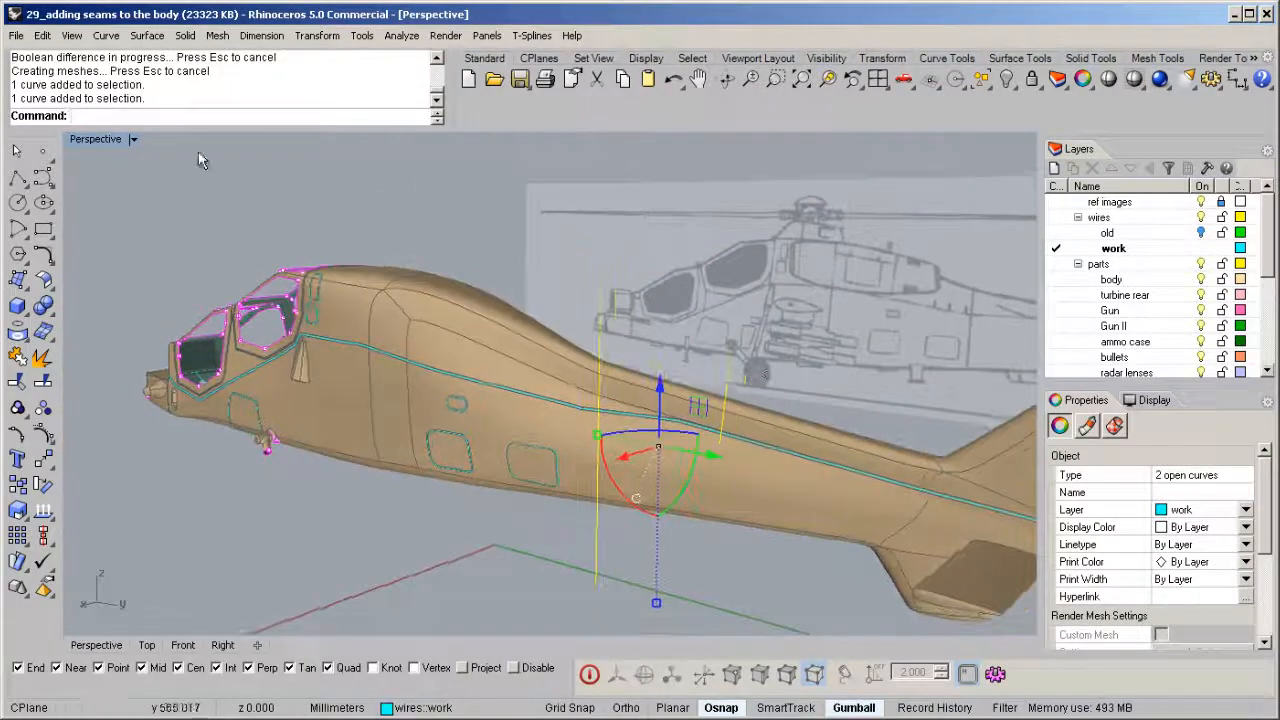
{"action": "double_click", "coordinate": [95, 140]}
{"action": "right_click_drag", "start_coordinate": [914, 549], "coordinate": [629, 523]}
{"action": "scroll", "coordinate": [690, 528], "scroll_direction": "down", "scroll_amount": 5}
{"action": "right_click_drag", "start_coordinate": [715, 535], "coordinate": [664, 508]}
{"action": "right_click_drag", "start_coordinate": [1003, 432], "coordinate": [771, 488]}
{"action": "middle_click", "coordinate": [781, 487]}
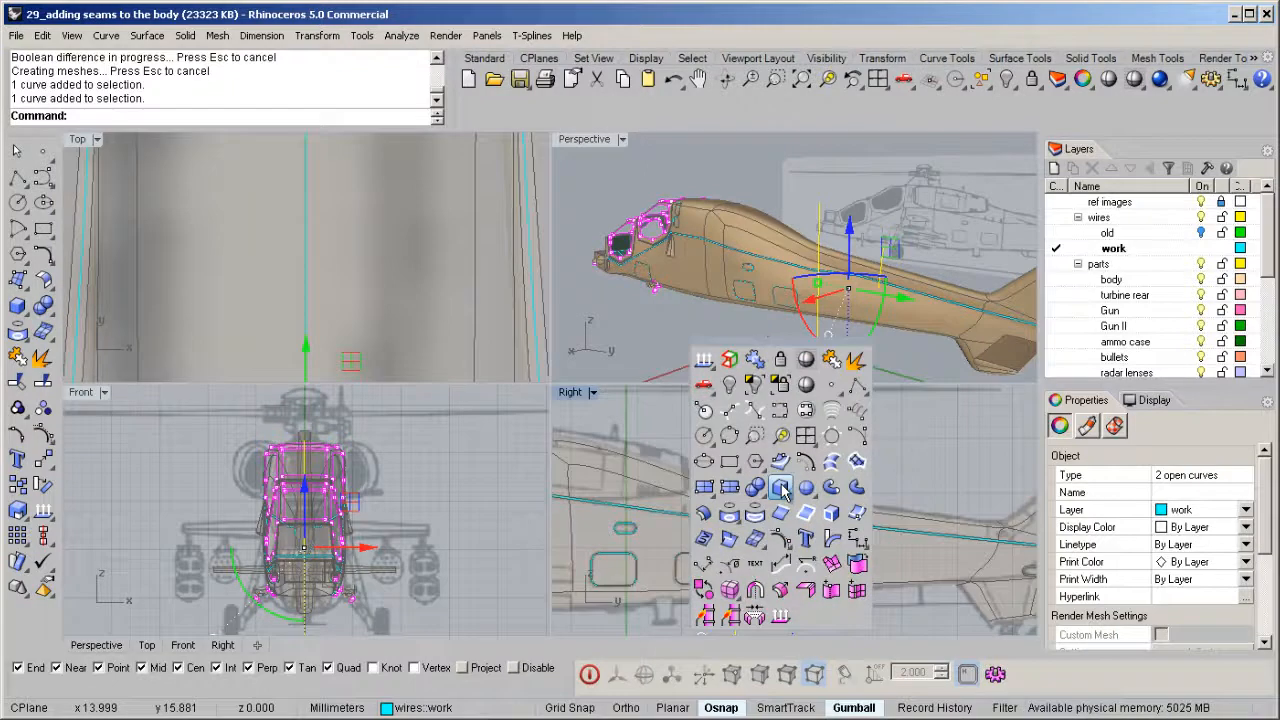
{"action": "left_click", "coordinate": [735, 517]}
{"action": "left_click", "coordinate": [815, 565]}
{"action": "right_click", "coordinate": [823, 562]}
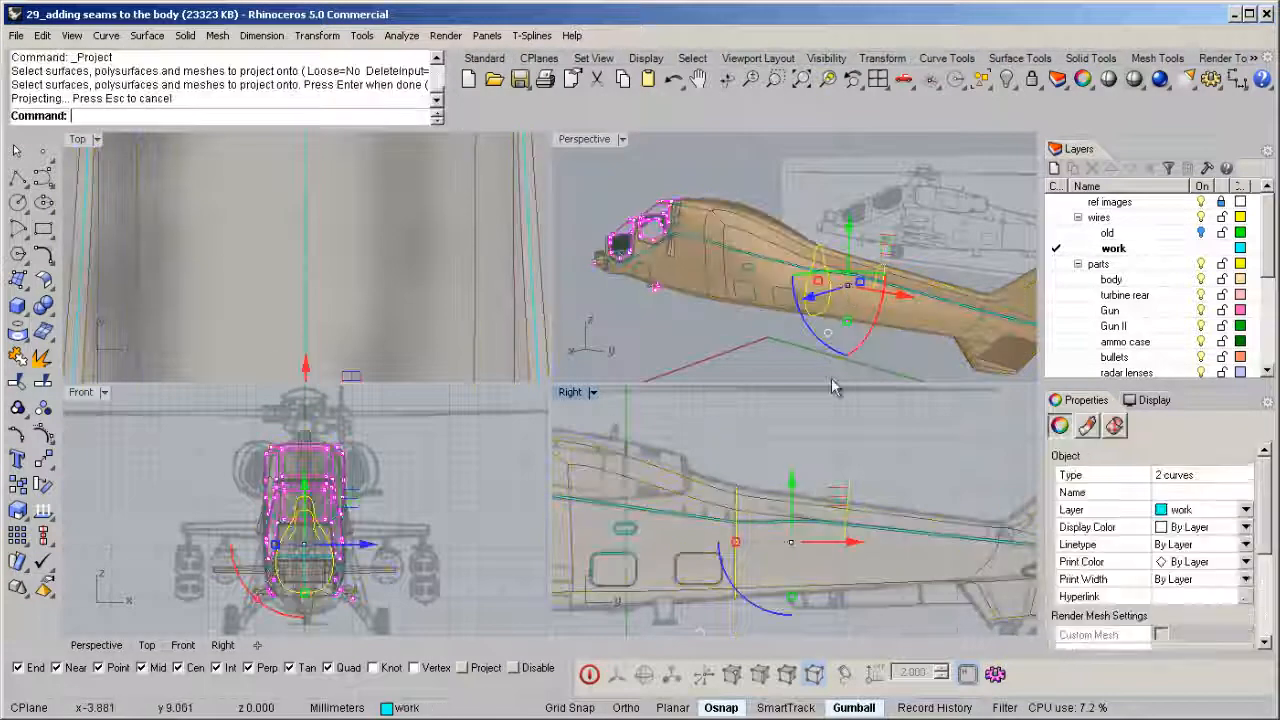
Step: Lock every object except the two projected tail seam curves
{"action": "double_click", "coordinate": [584, 139]}
{"action": "scroll", "coordinate": [502, 376], "scroll_direction": "up", "scroll_amount": 10}
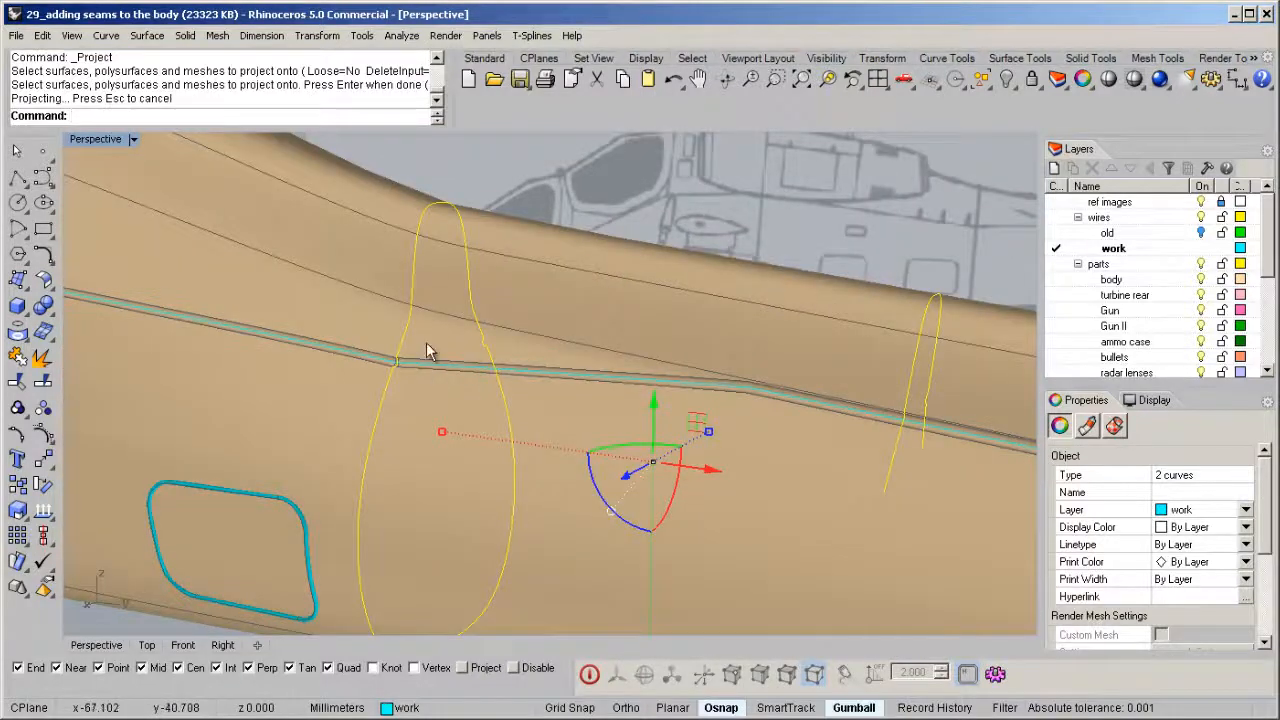
{"action": "middle_click", "coordinate": [426, 342]}
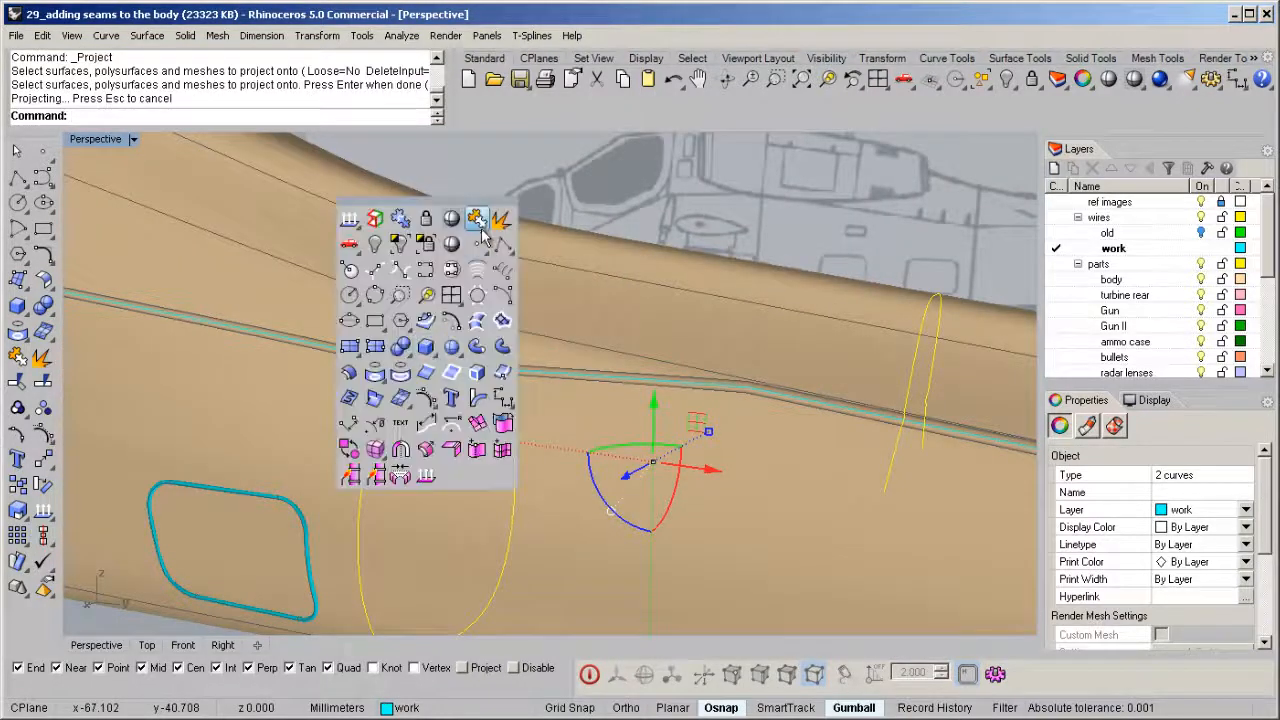
{"action": "left_click", "coordinate": [428, 252]}
Step: Explode the forward tail seam curve and join its segments without the two small notches where it crosses the long seam groove
{"action": "middle_click", "coordinate": [450, 297]}
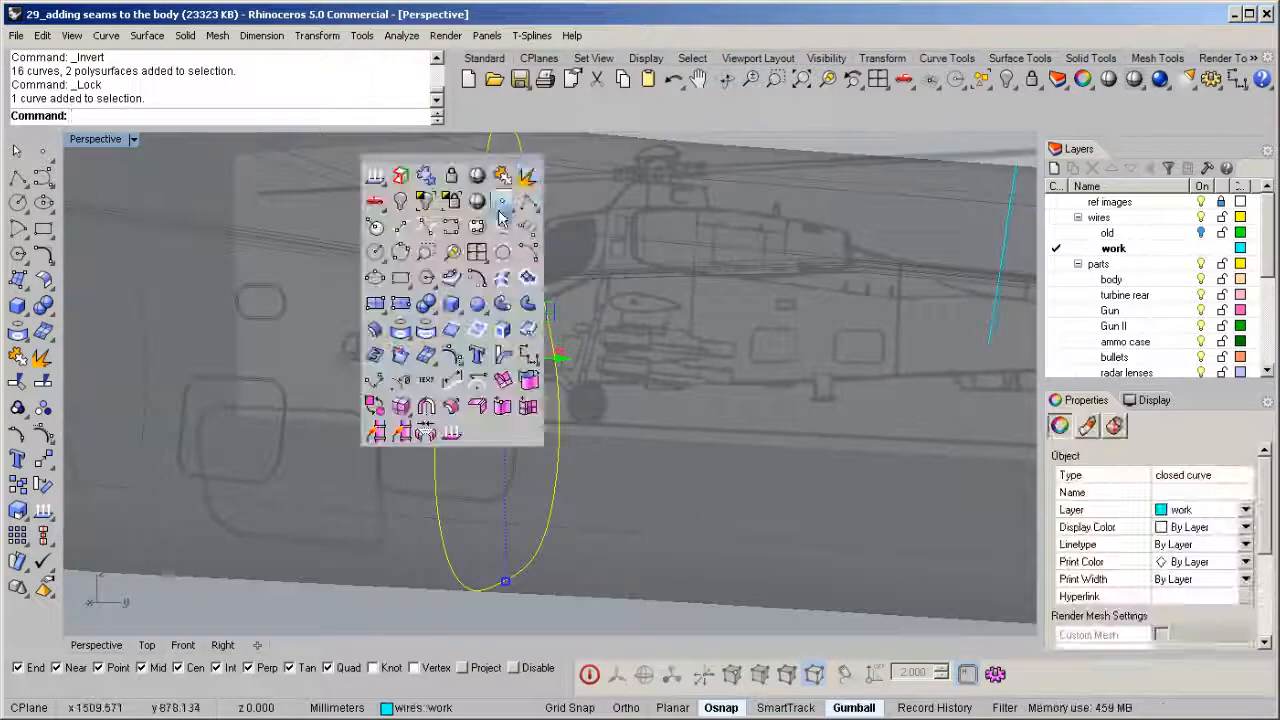
{"action": "left_click", "coordinate": [523, 182]}
{"action": "scroll", "coordinate": [510, 252], "scroll_direction": "up", "scroll_amount": 3}
{"action": "right_click_drag", "start_coordinate": [510, 252], "coordinate": [510, 202]}
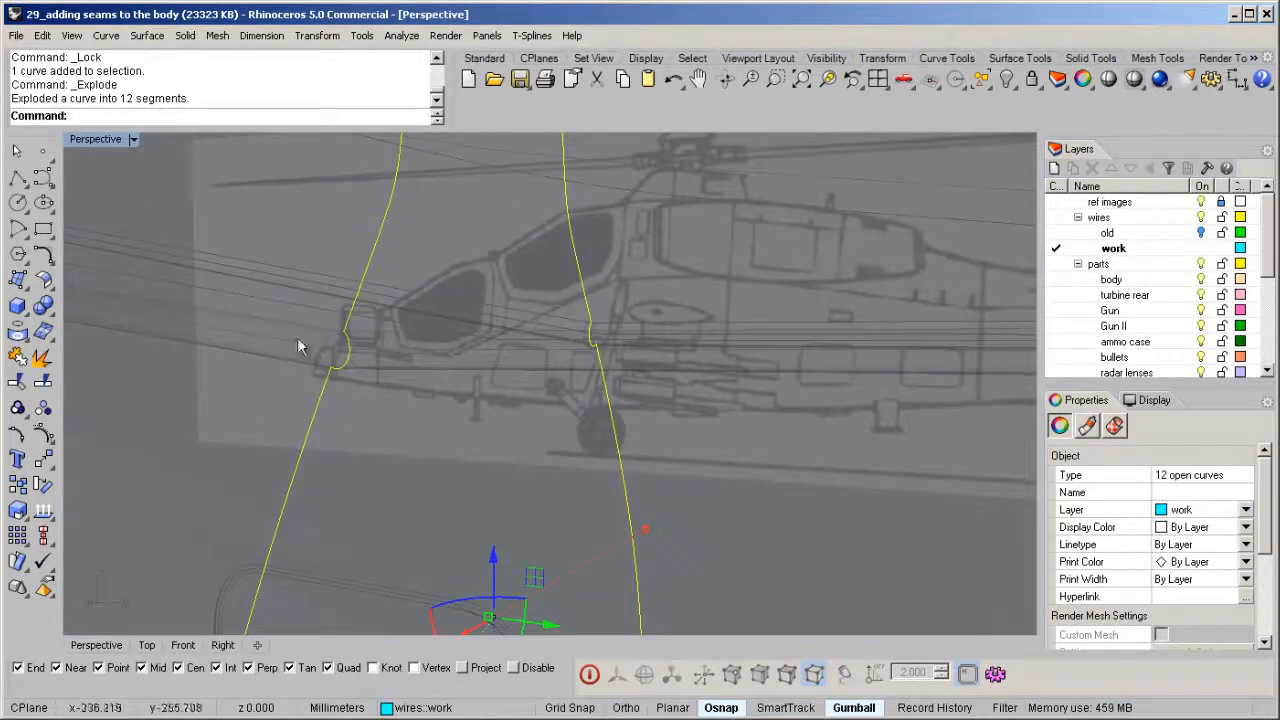
{"action": "left_click", "coordinate": [347, 352], "text": "ctrl"}
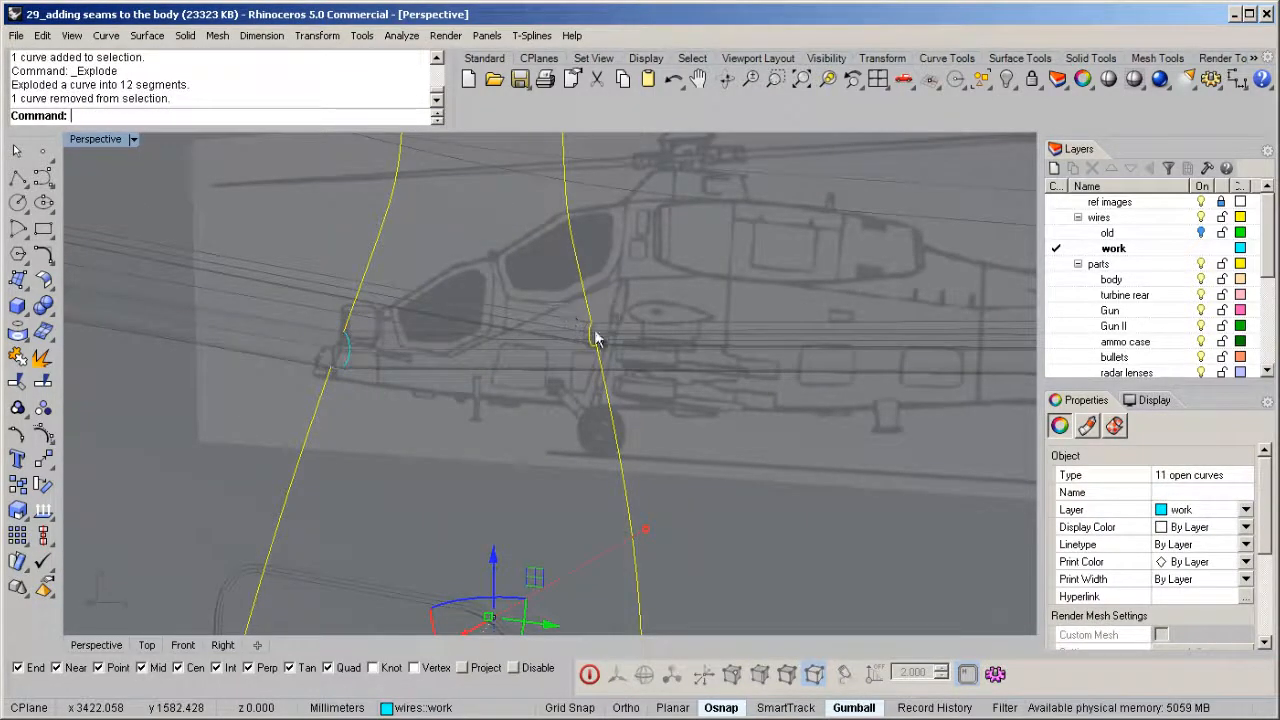
{"action": "left_click", "coordinate": [595, 342], "text": "ctrl"}
{"action": "middle_click", "coordinate": [443, 437]}
{"action": "left_click", "coordinate": [496, 300]}
Step: Pipe the two joined parts of the forward tail seam with a 0.11 mm diameter and round caps
{"action": "right_click_drag", "start_coordinate": [562, 290], "coordinate": [597, 262]}
{"action": "middle_click", "coordinate": [597, 262]}
{"action": "left_click", "coordinate": [597, 293]}
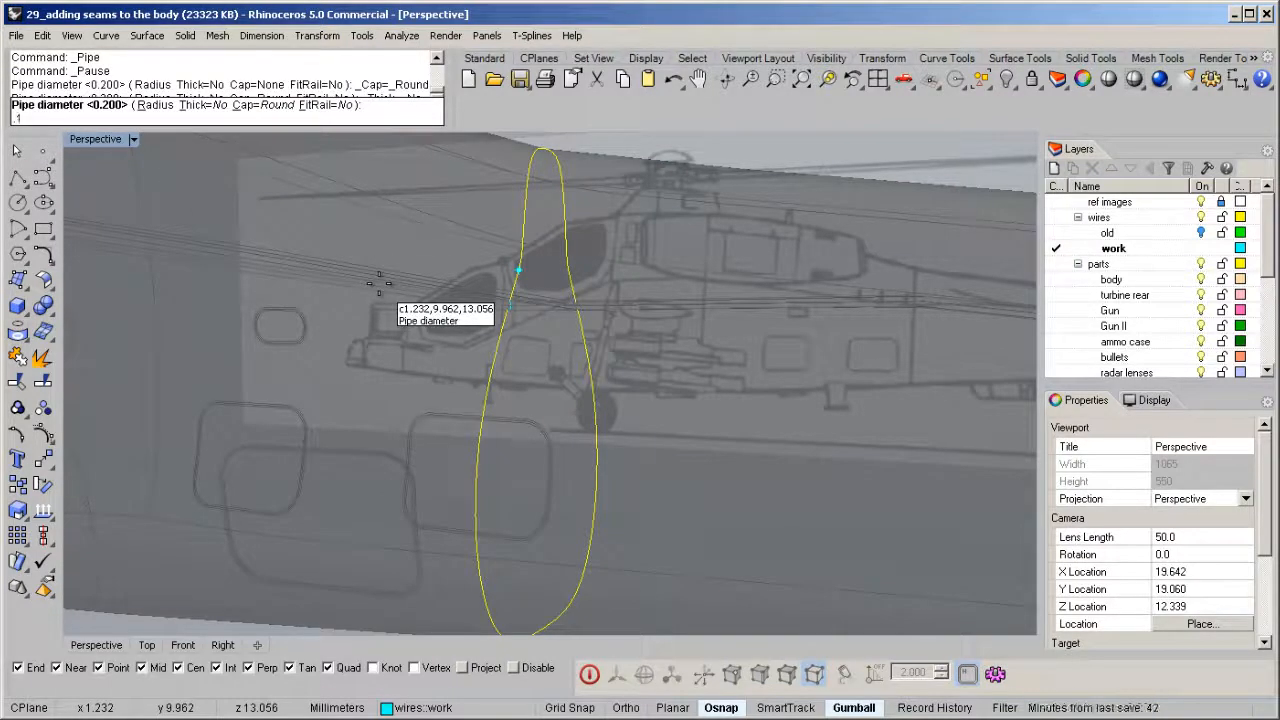
{"action": "key", "text": "Return"}
Step: Unlock all objects and subtract the forward tail seam pipes from the fuselage
{"action": "key", "text": "ctrl+alt+l"}
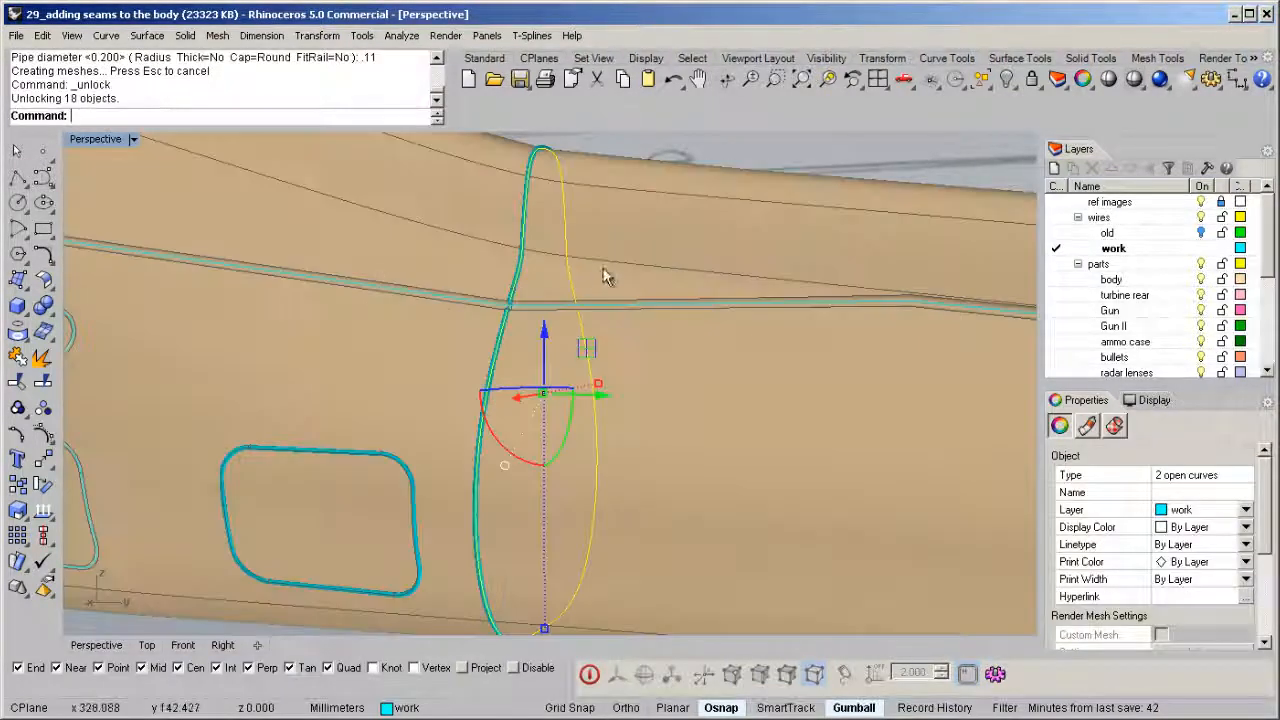
{"action": "left_click", "coordinate": [657, 243]}
{"action": "key", "text": "ctrl+alt+d"}
{"action": "scroll", "coordinate": [514, 265], "scroll_direction": "up", "scroll_amount": 6}
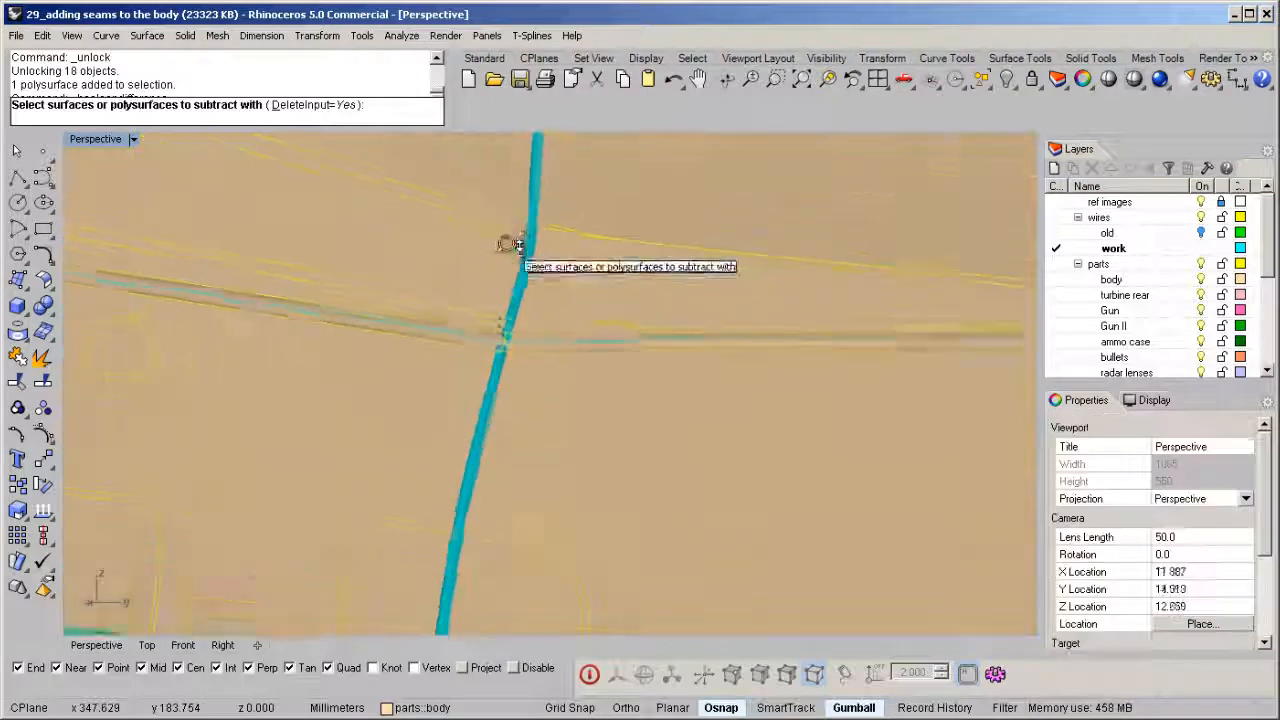
{"action": "left_click", "coordinate": [508, 319]}
{"action": "key", "text": "Return"}
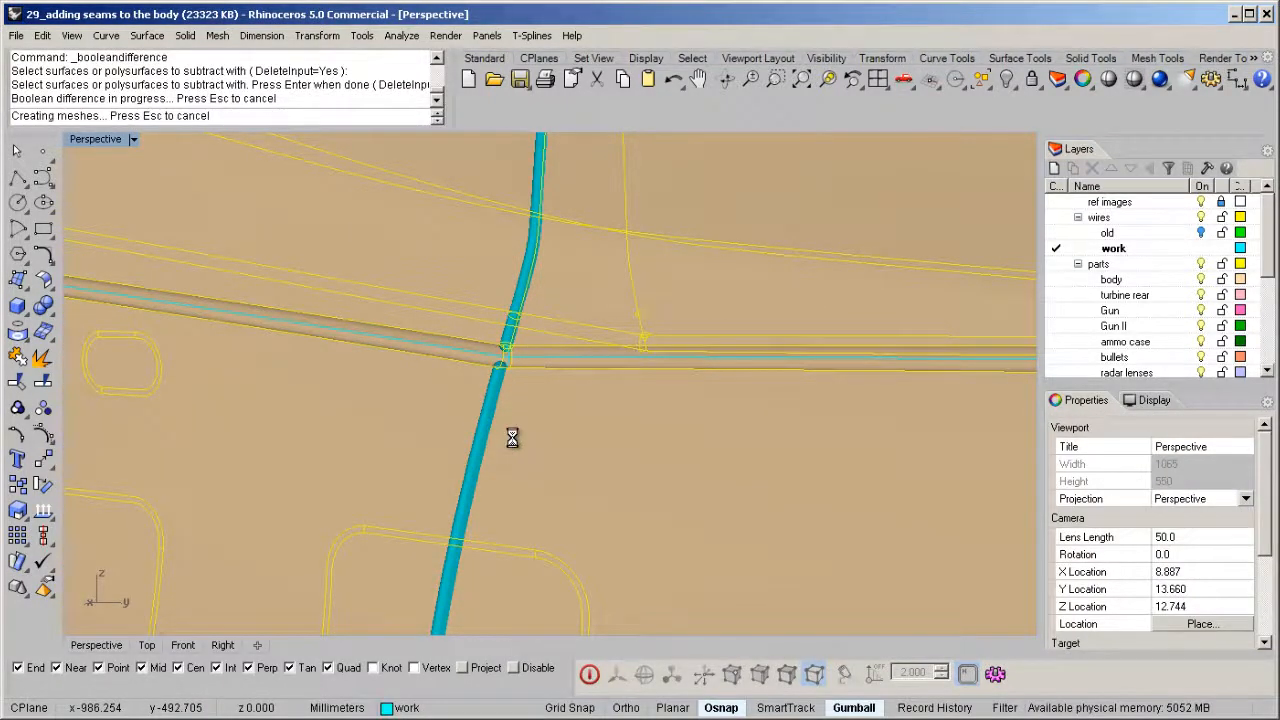
Step: Subtract the lower forward tail seam pipe and the rear rounded panel's pipe from the fuselage
{"action": "scroll", "coordinate": [512, 436], "scroll_direction": "down", "scroll_amount": 5}
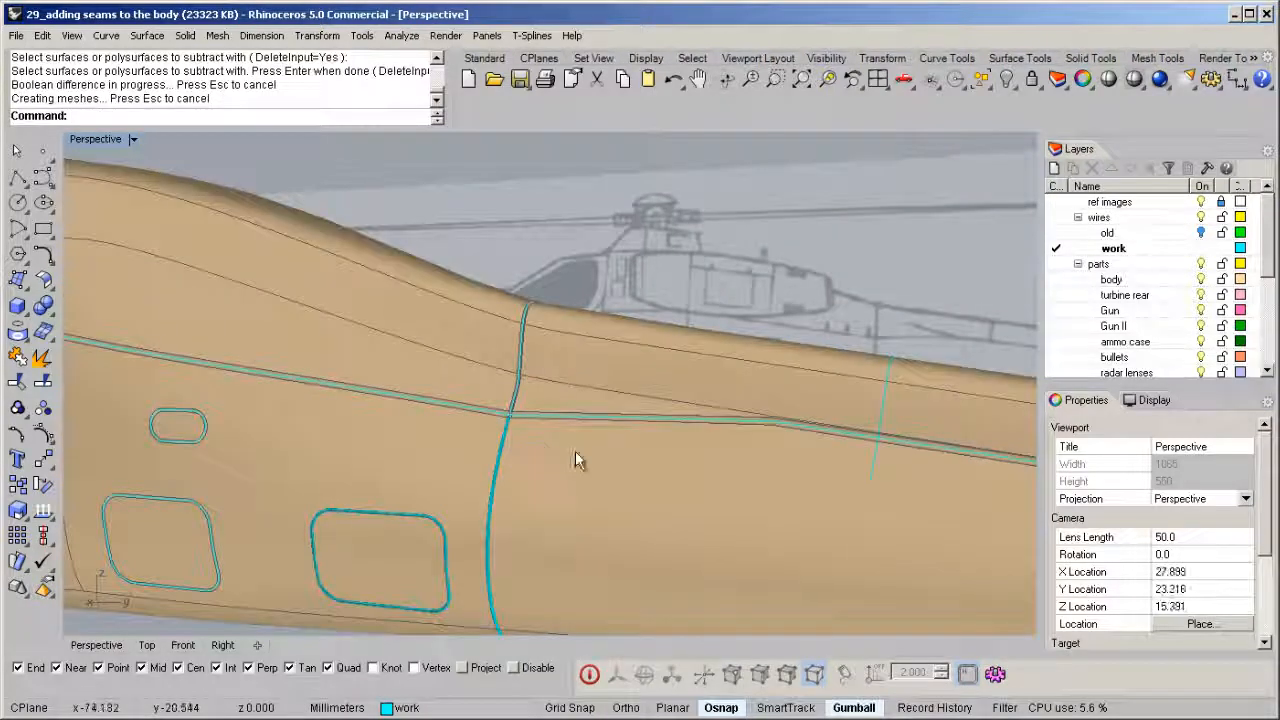
{"action": "left_click", "coordinate": [576, 483]}
{"action": "key", "text": "Return"}
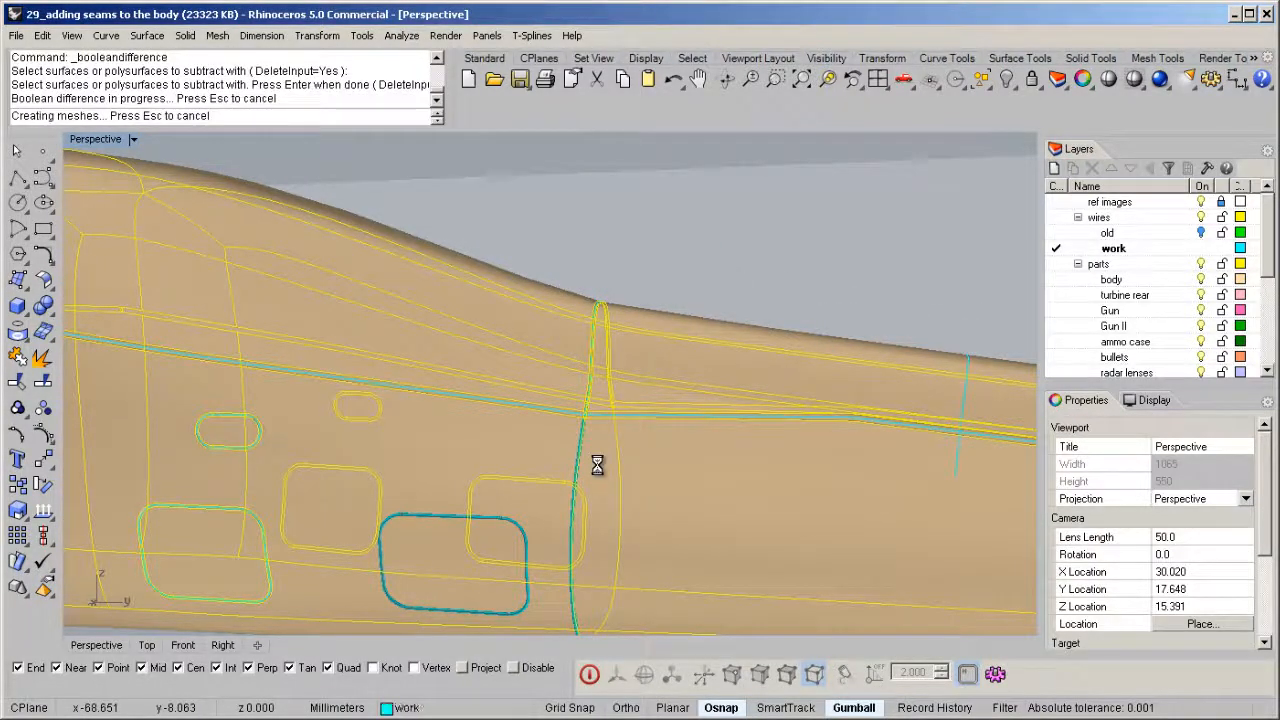
{"action": "scroll", "coordinate": [537, 507], "scroll_direction": "up", "scroll_amount": 5}
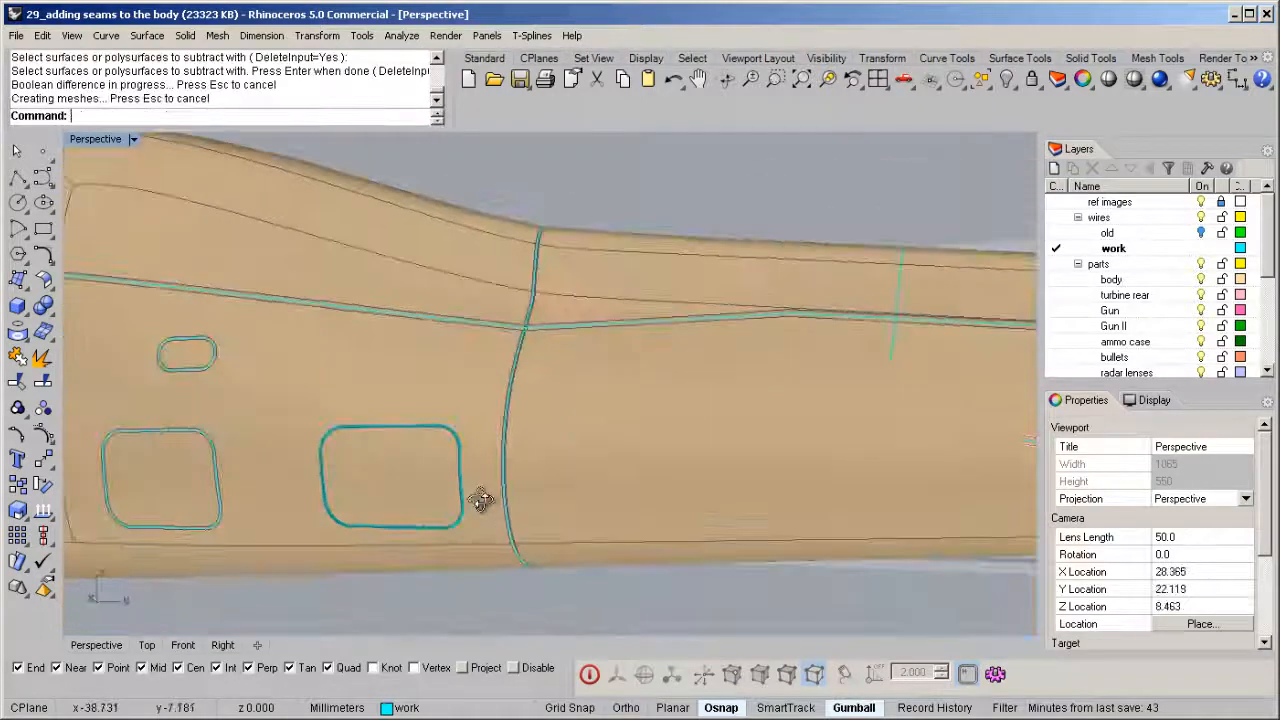
{"action": "left_click", "coordinate": [499, 467]}
{"action": "key", "text": "Return"}
{"action": "left_click", "coordinate": [537, 471]}
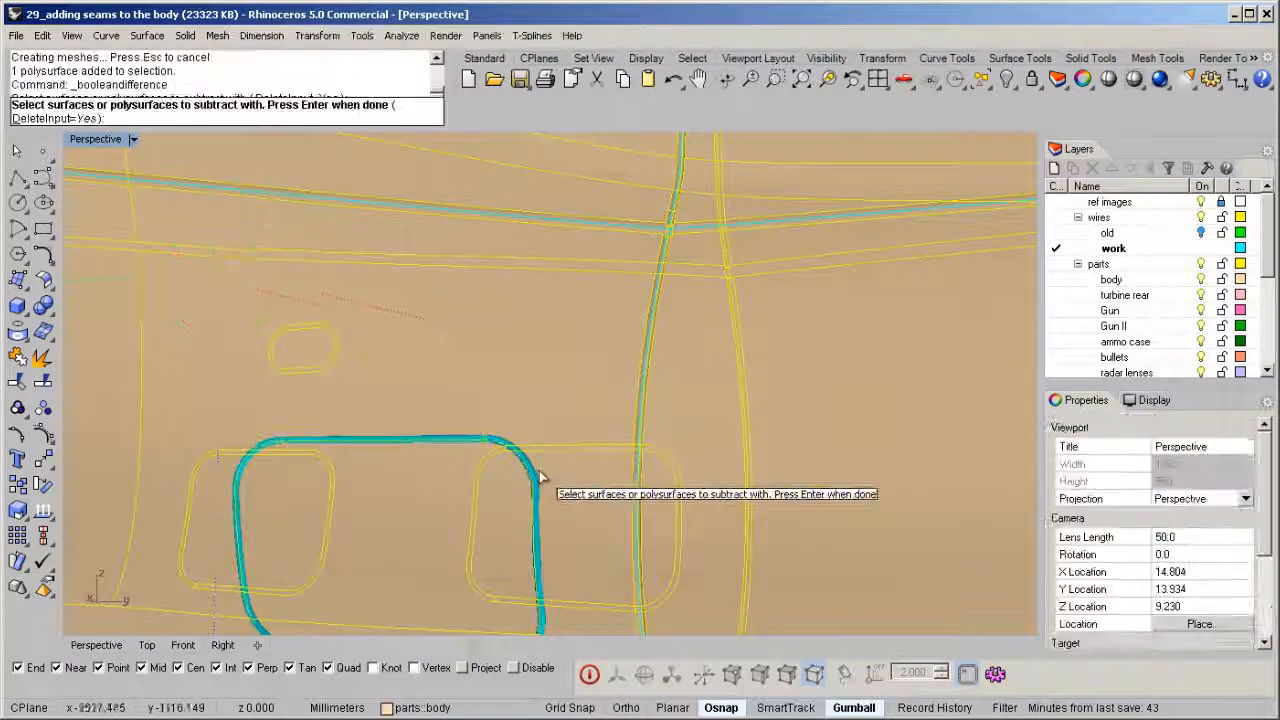
{"action": "key", "text": "Return"}
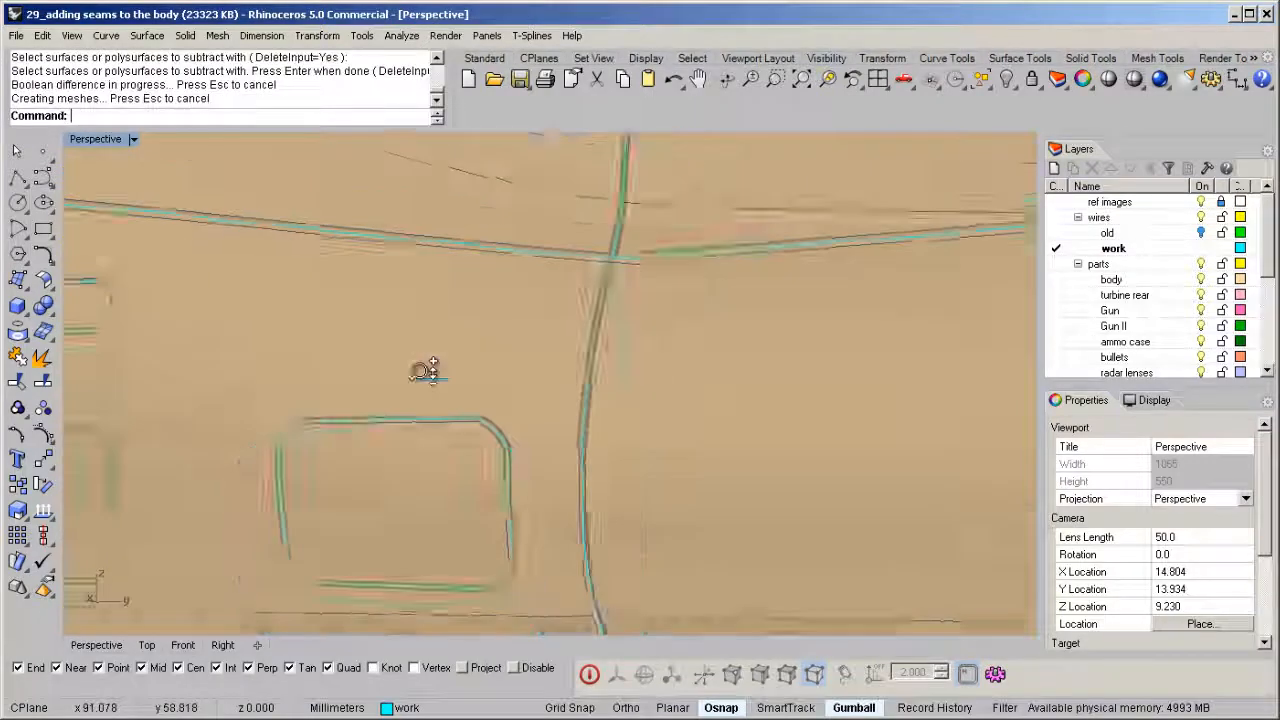
Step: Lock every object except the projected rear tail seam curve
{"action": "scroll", "coordinate": [425, 400], "scroll_direction": "down", "scroll_amount": 6}
{"action": "scroll", "coordinate": [564, 417], "scroll_direction": "up", "scroll_amount": 4}
{"action": "left_click", "coordinate": [607, 342]}
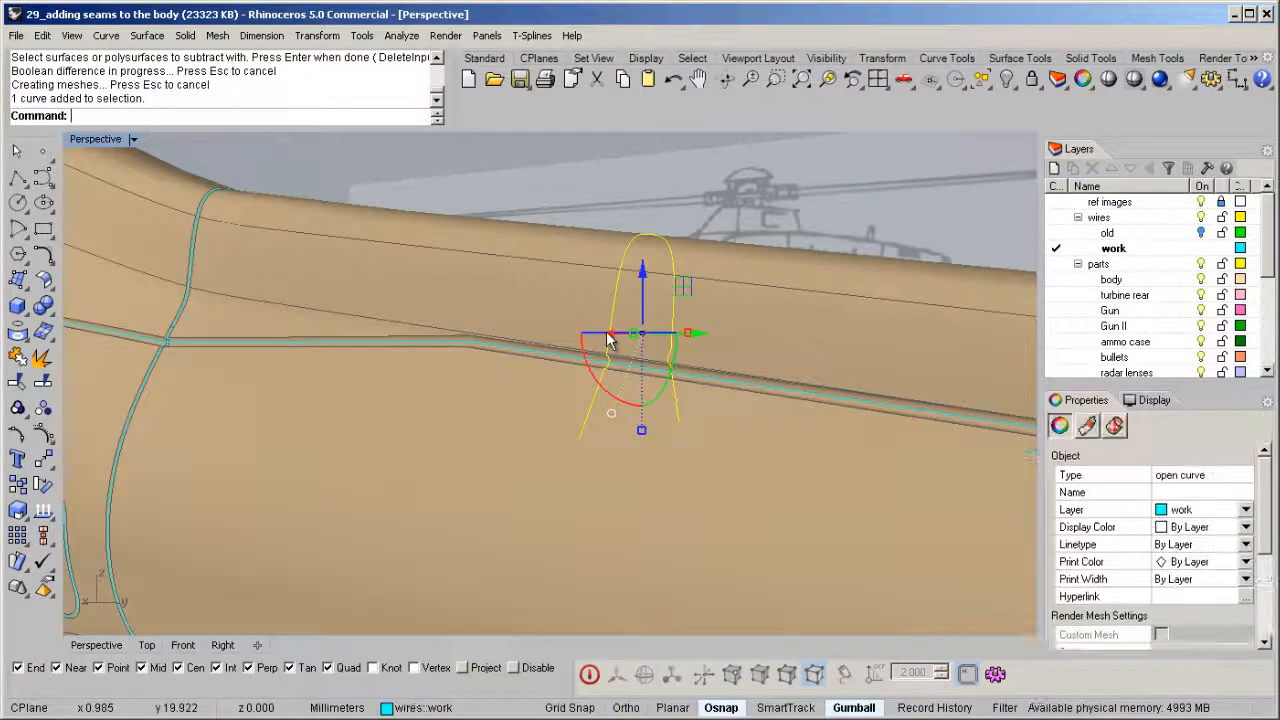
{"action": "middle_click", "coordinate": [611, 284]}
{"action": "left_click", "coordinate": [605, 262]}
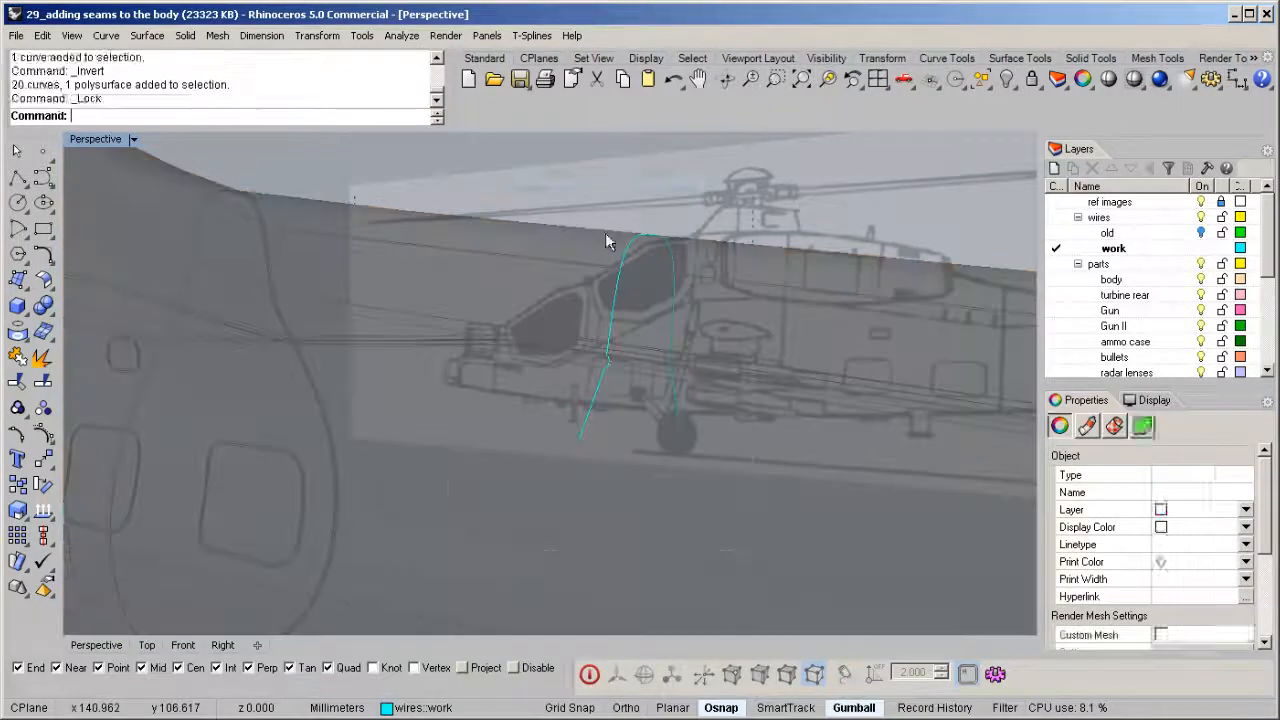
Step: Explode the rear tail seam curve and join its segments, leaving out the small notches where it crosses the long seam groove
{"action": "middle_click", "coordinate": [715, 228]}
{"action": "left_click", "coordinate": [743, 203]}
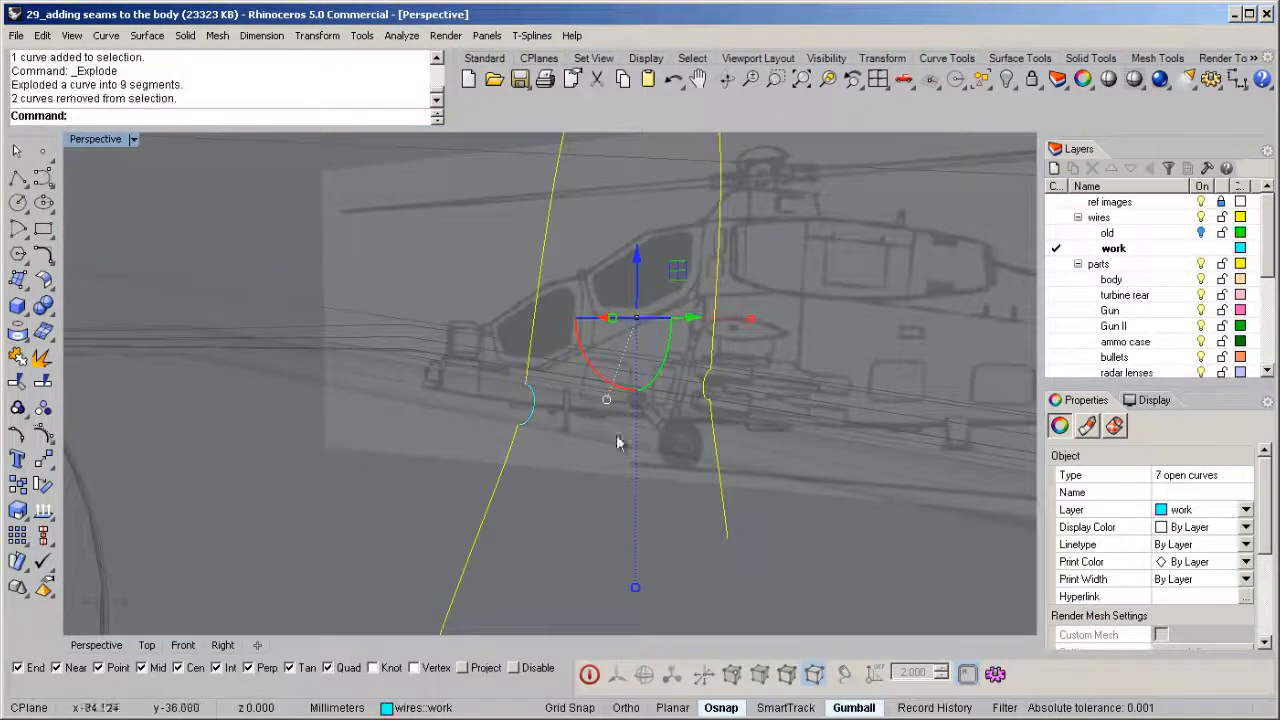
{"action": "middle_click", "coordinate": [733, 362]}
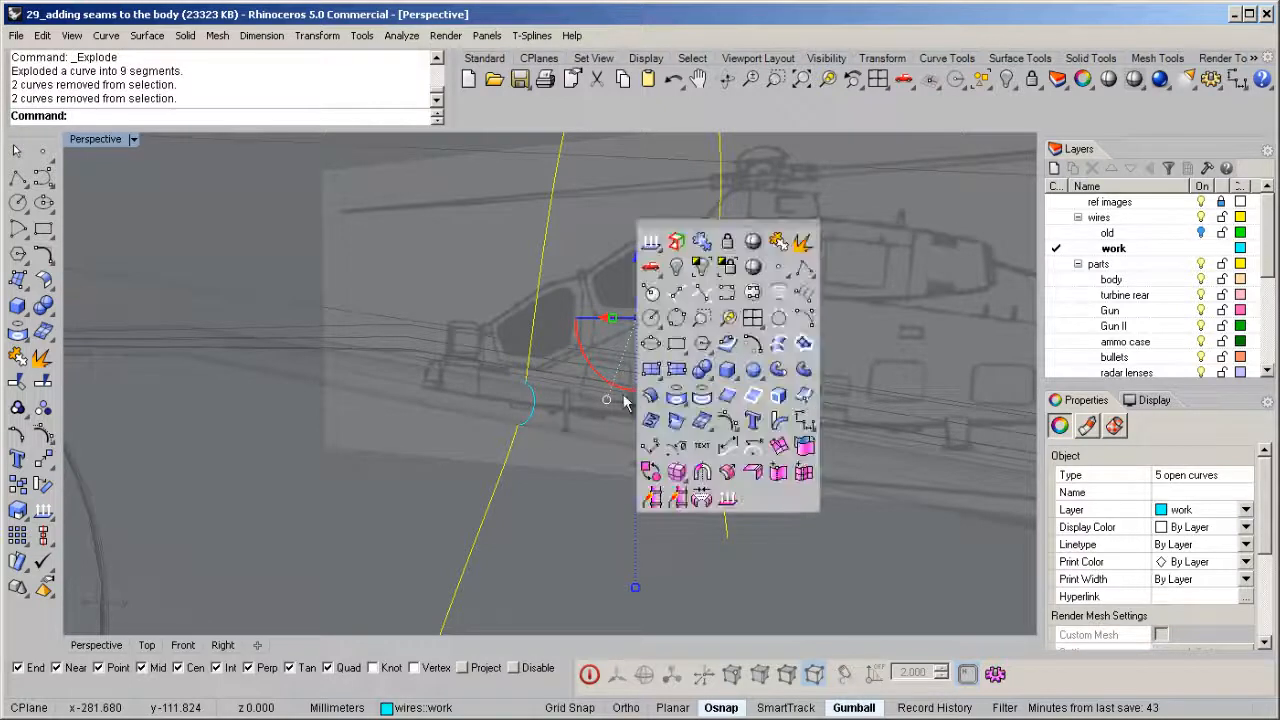
{"action": "scroll", "coordinate": [527, 375], "scroll_direction": "up", "scroll_amount": 6}
{"action": "left_click", "coordinate": [903, 349]}
{"action": "middle_click", "coordinate": [902, 344]}
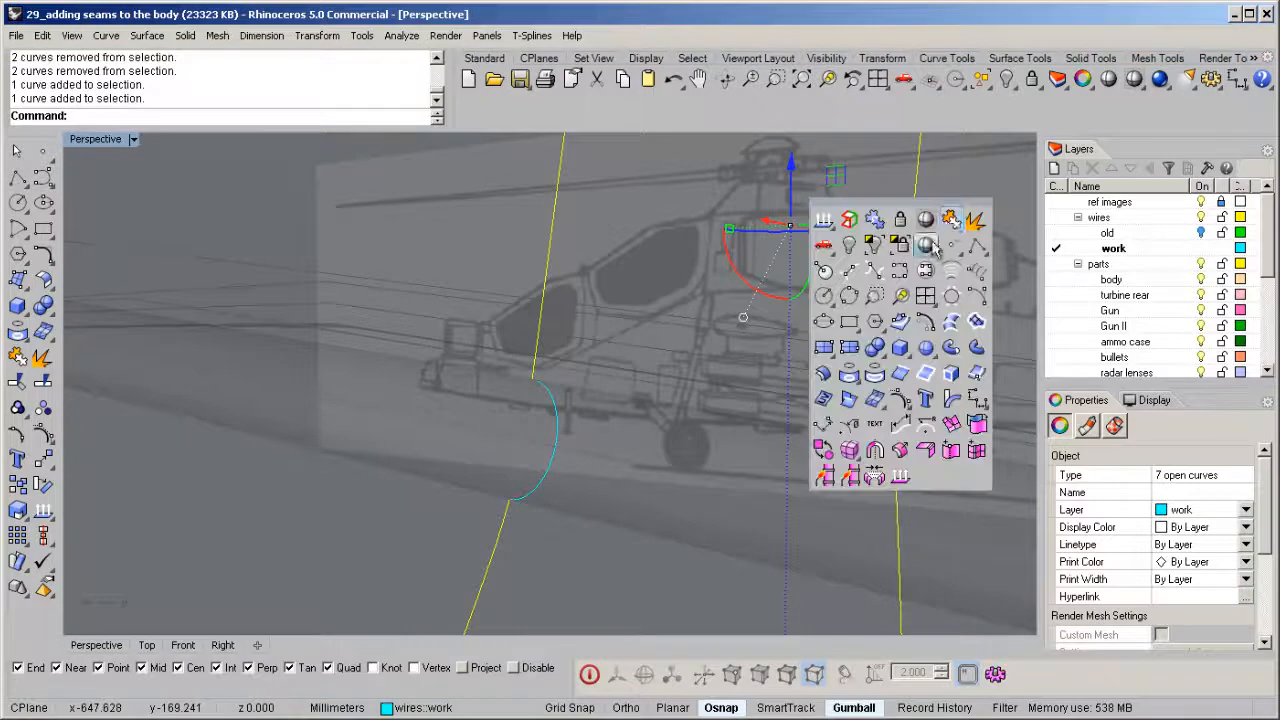
{"action": "left_click", "coordinate": [944, 222]}
{"action": "scroll", "coordinate": [534, 462], "scroll_direction": "down", "scroll_amount": 8}
Step: Pipe the joined upper part of the rear tail seam with a 0.12 mm diameter and round caps
{"action": "left_click", "coordinate": [658, 268]}
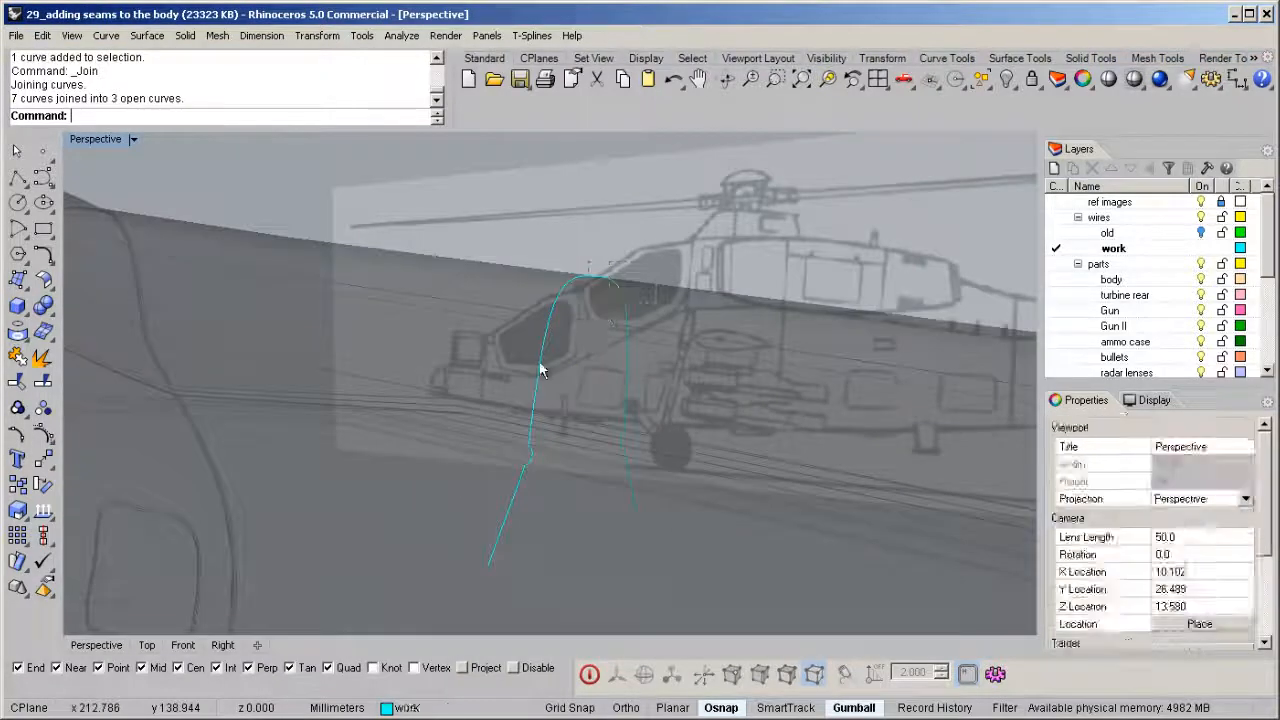
{"action": "left_click", "coordinate": [542, 363]}
{"action": "middle_click", "coordinate": [555, 361]}
{"action": "left_click", "coordinate": [606, 361]}
{"action": "key", "text": "Return"}
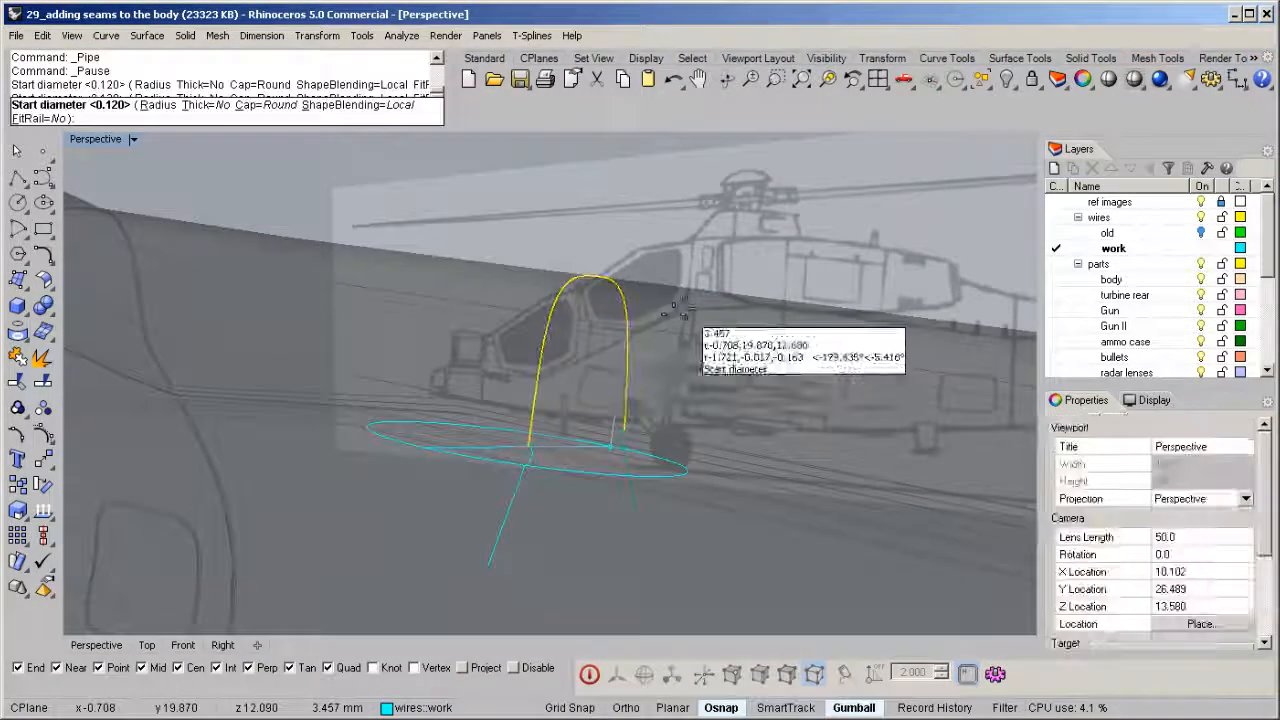
{"action": "key", "text": "Return"}
{"action": "key", "text": "Return"}
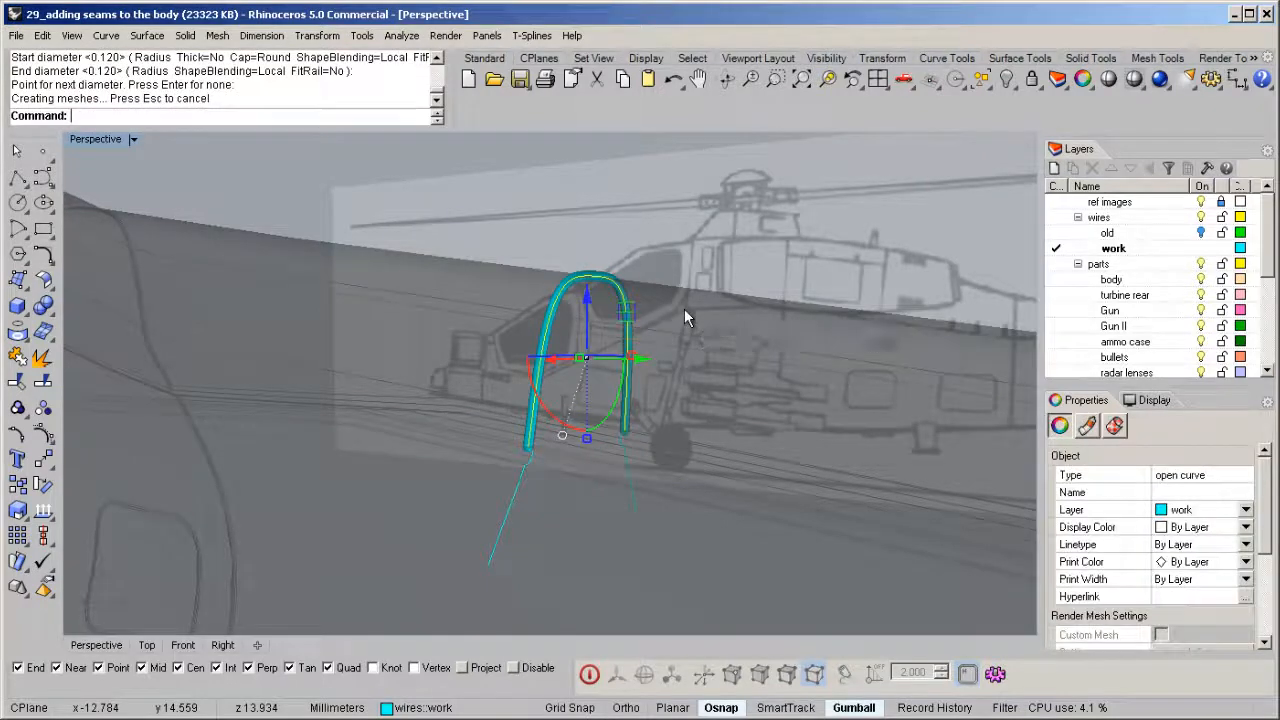
Step: Unlock all objects and try to subtract the rear tail seam pipe from the fuselage
{"action": "key", "text": "ctrl+alt+l"}
{"action": "left_click", "coordinate": [671, 366]}
{"action": "middle_click", "coordinate": [610, 378]}
{"action": "left_click", "coordinate": [554, 381]}
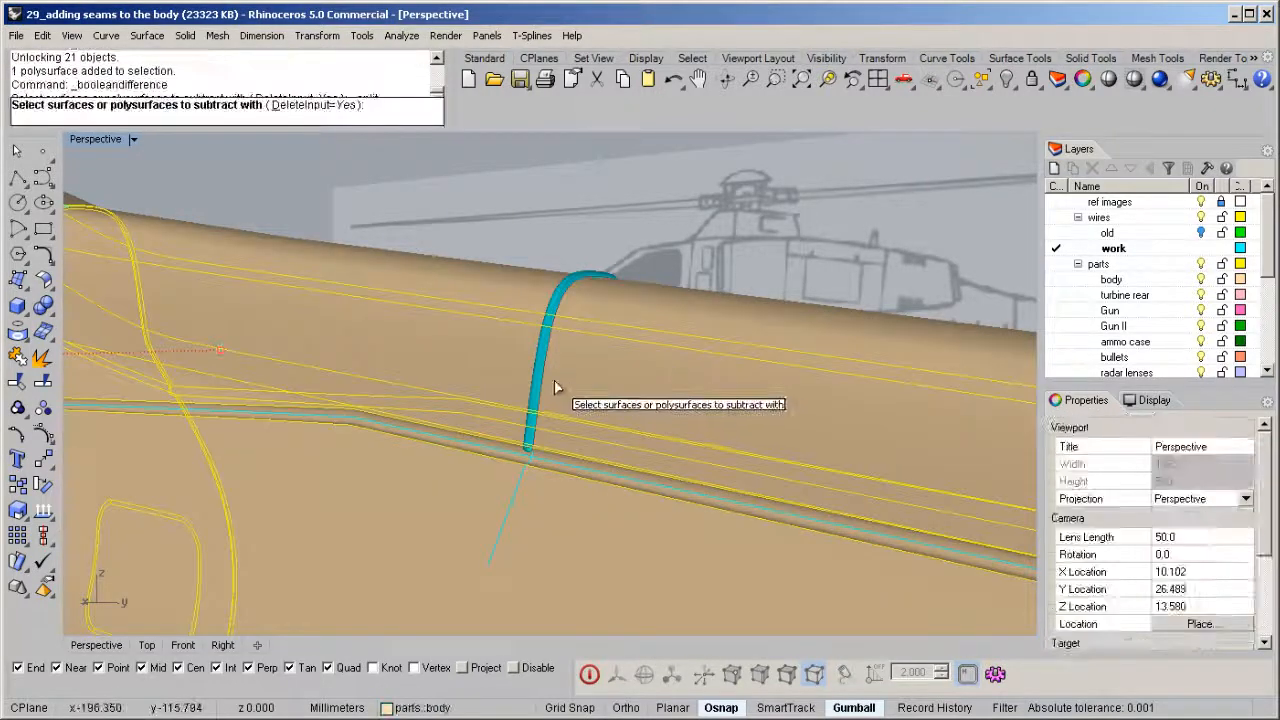
{"action": "left_click", "coordinate": [554, 380]}
{"action": "key", "text": "Return"}
{"action": "key", "text": "Return"}
{"action": "left_click", "coordinate": [542, 355]}
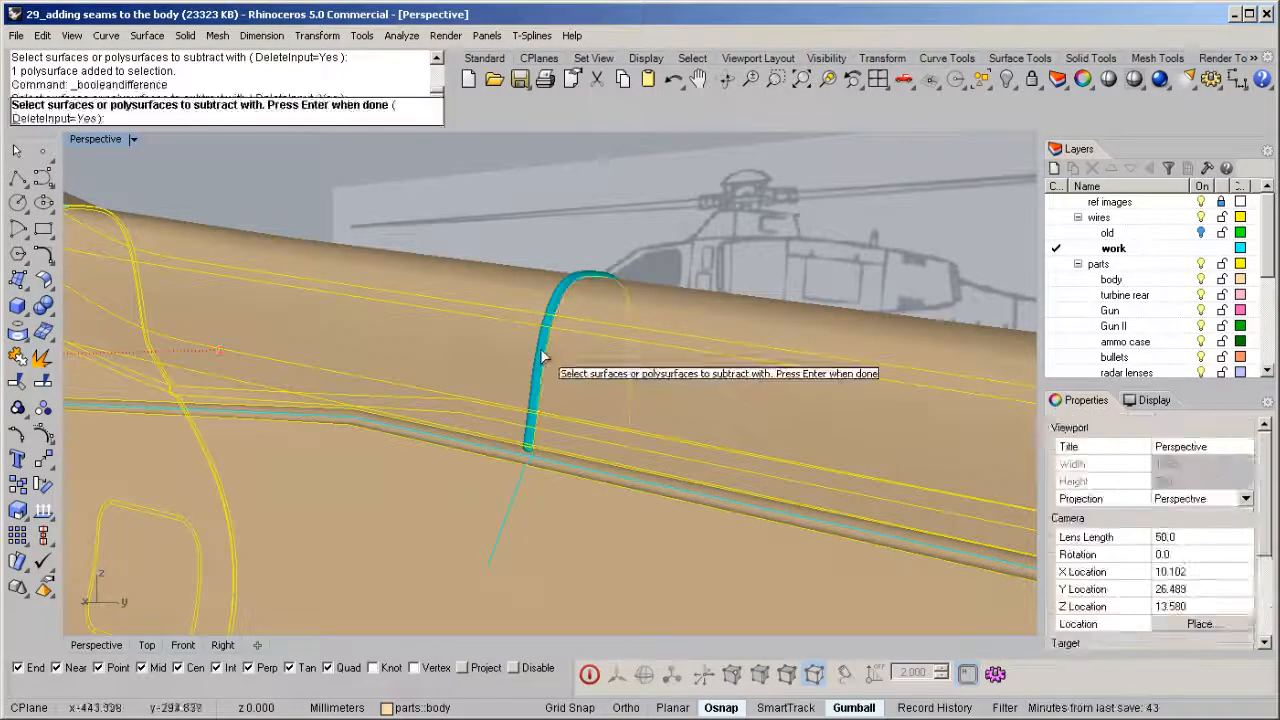
{"action": "key", "text": "Return"}
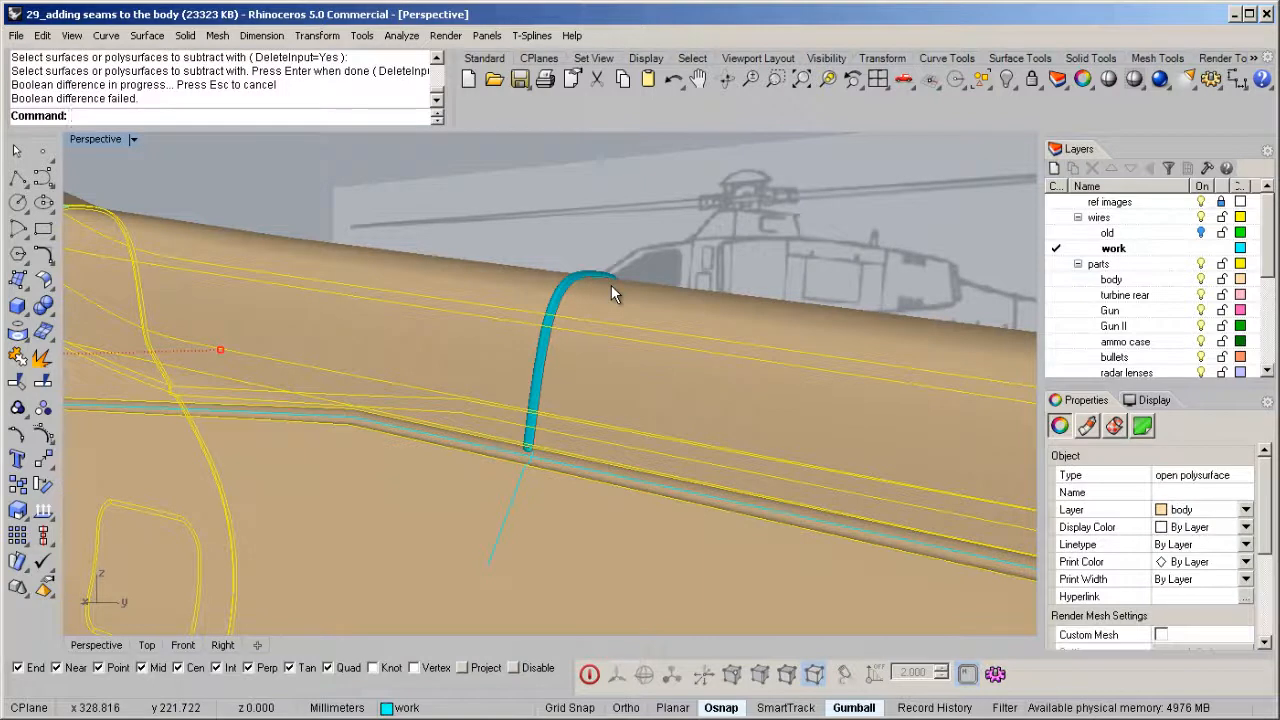
Step: Move the rear tail seam pipe up by 0.05 mm and nudge it slightly back down
{"action": "left_click", "coordinate": [549, 321]}
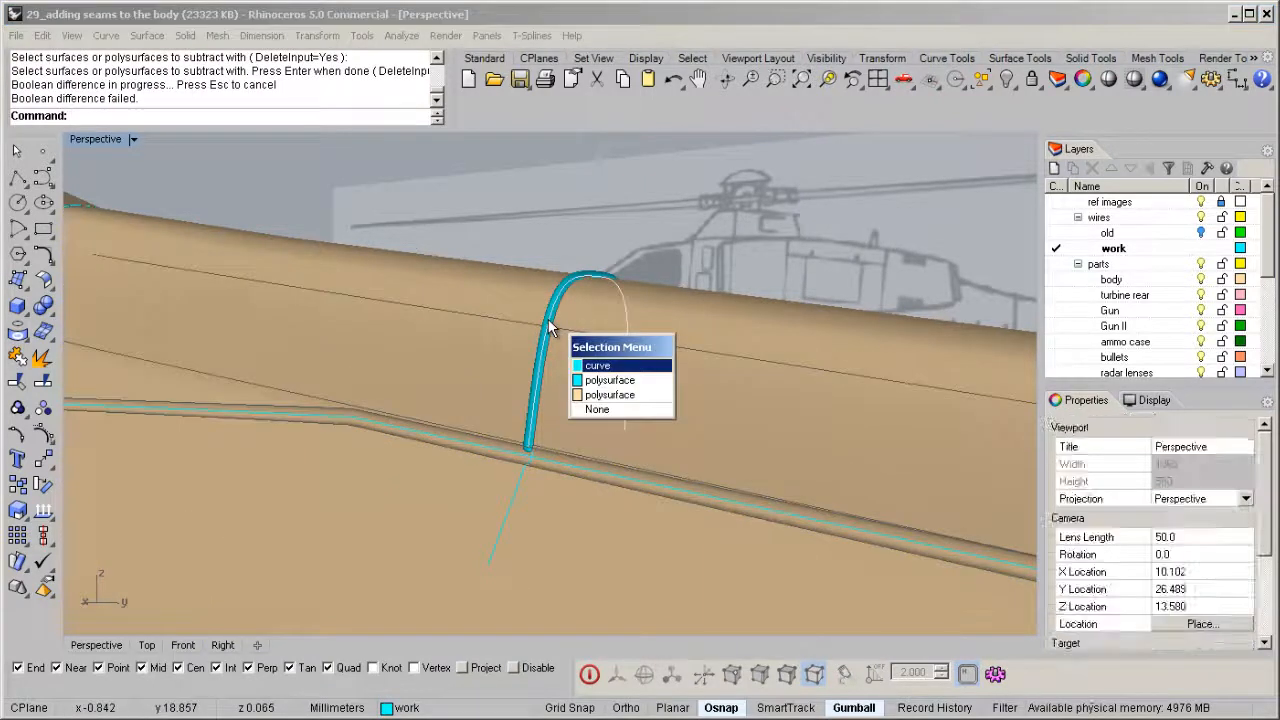
{"action": "left_click", "coordinate": [590, 337]}
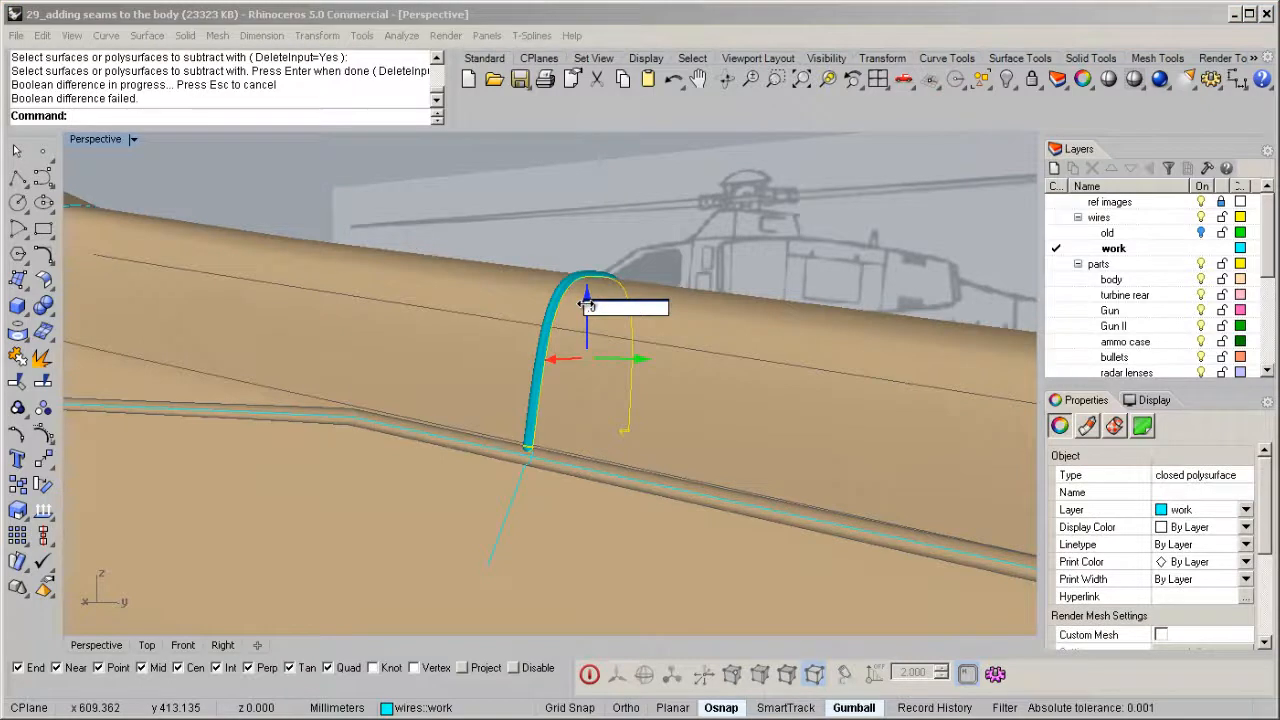
{"action": "left_click", "coordinate": [586, 304]}
{"action": "type", "text": ".05"}
{"action": "key", "text": "Return"}
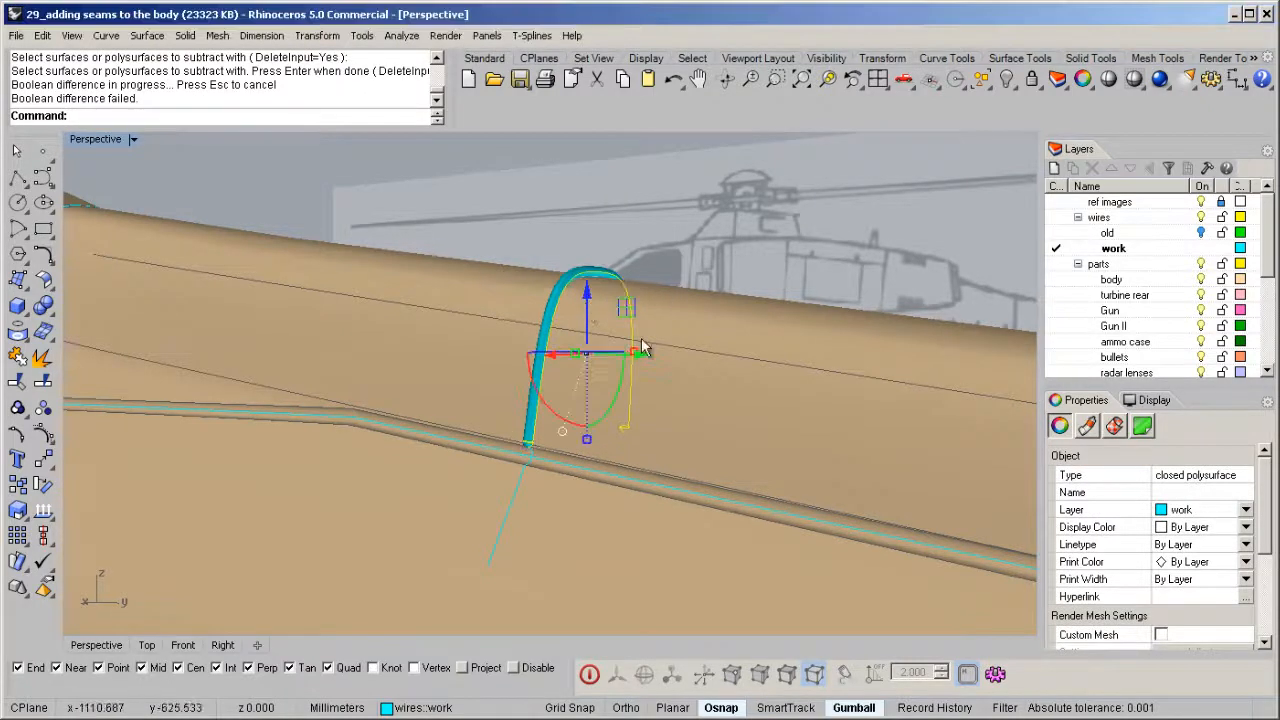
{"action": "left_click_drag", "start_coordinate": [585, 285], "coordinate": [589, 291]}
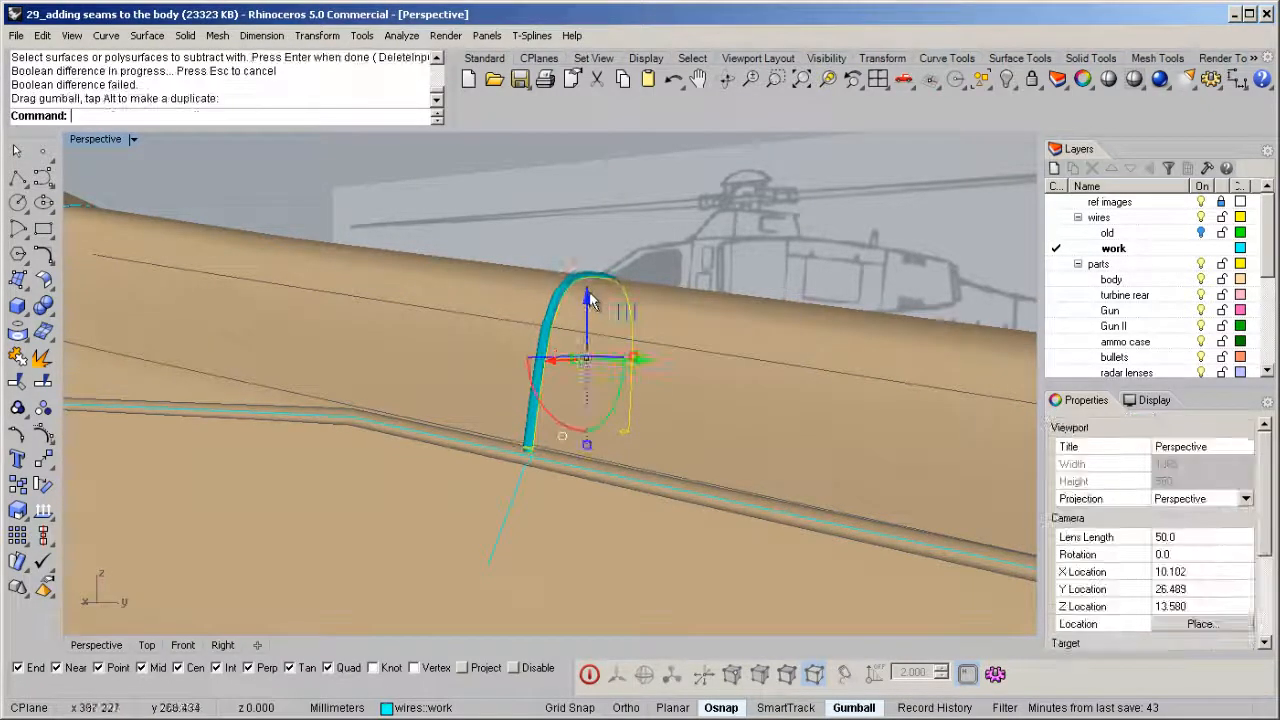
Step: Subtract the repositioned rear tail seam pipe from the fuselage
{"action": "left_click", "coordinate": [686, 320]}
{"action": "key", "text": "Return"}
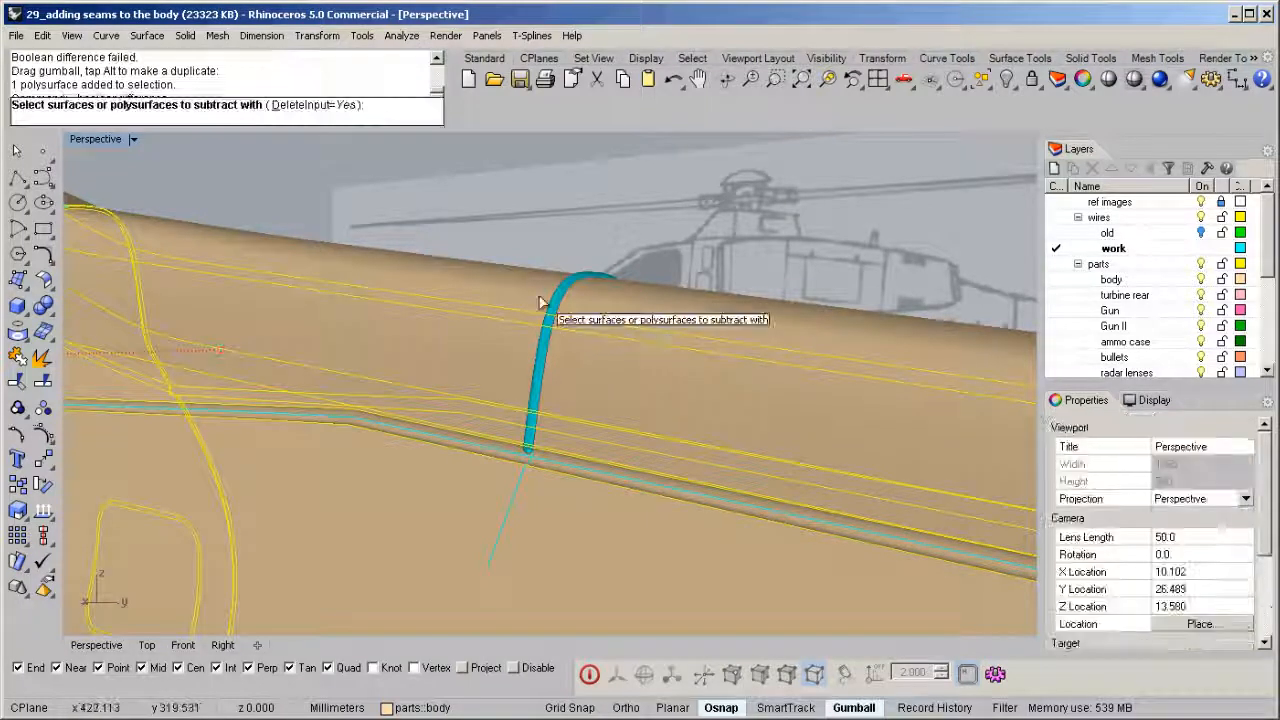
{"action": "key", "text": "Return"}
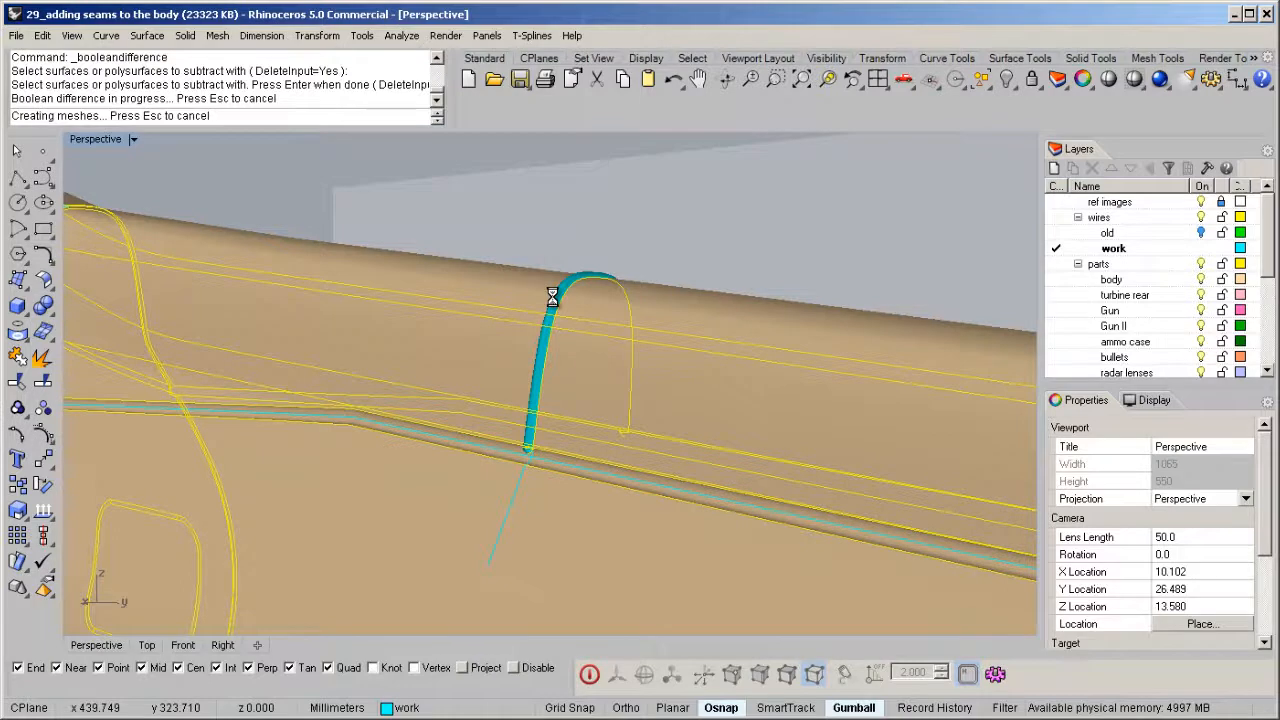
Step: Select all remaining curves in the model and delete them
{"action": "scroll", "coordinate": [552, 295], "scroll_direction": "down", "scroll_amount": 10}
{"action": "right_click_drag", "start_coordinate": [467, 383], "coordinate": [438, 323]}
{"action": "middle_click", "coordinate": [438, 323]}
{"action": "right_click_drag", "start_coordinate": [755, 308], "coordinate": [725, 335]}
{"action": "key", "text": "F4"}
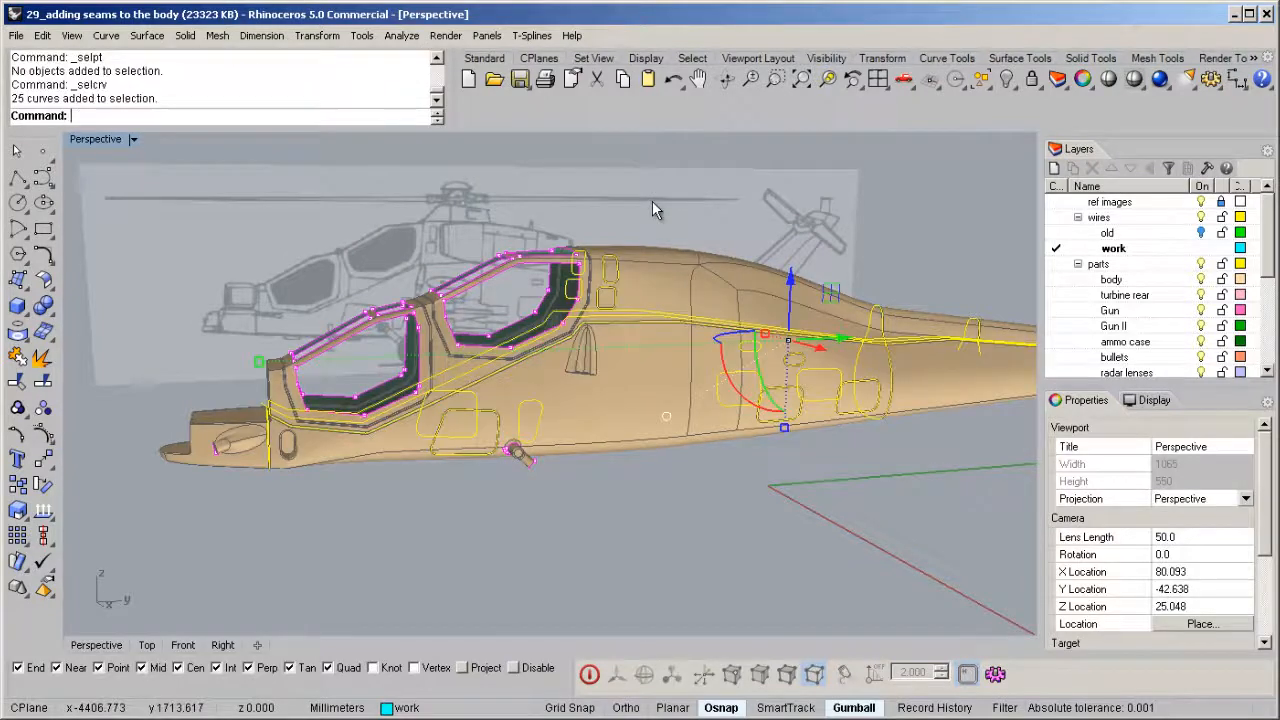
{"action": "key", "text": "Delete"}
Step: Show all hidden parts of the helicopter again
{"action": "scroll", "coordinate": [652, 208], "scroll_direction": "down", "scroll_amount": 5}
{"action": "right_click_drag", "start_coordinate": [690, 285], "coordinate": [649, 298]}
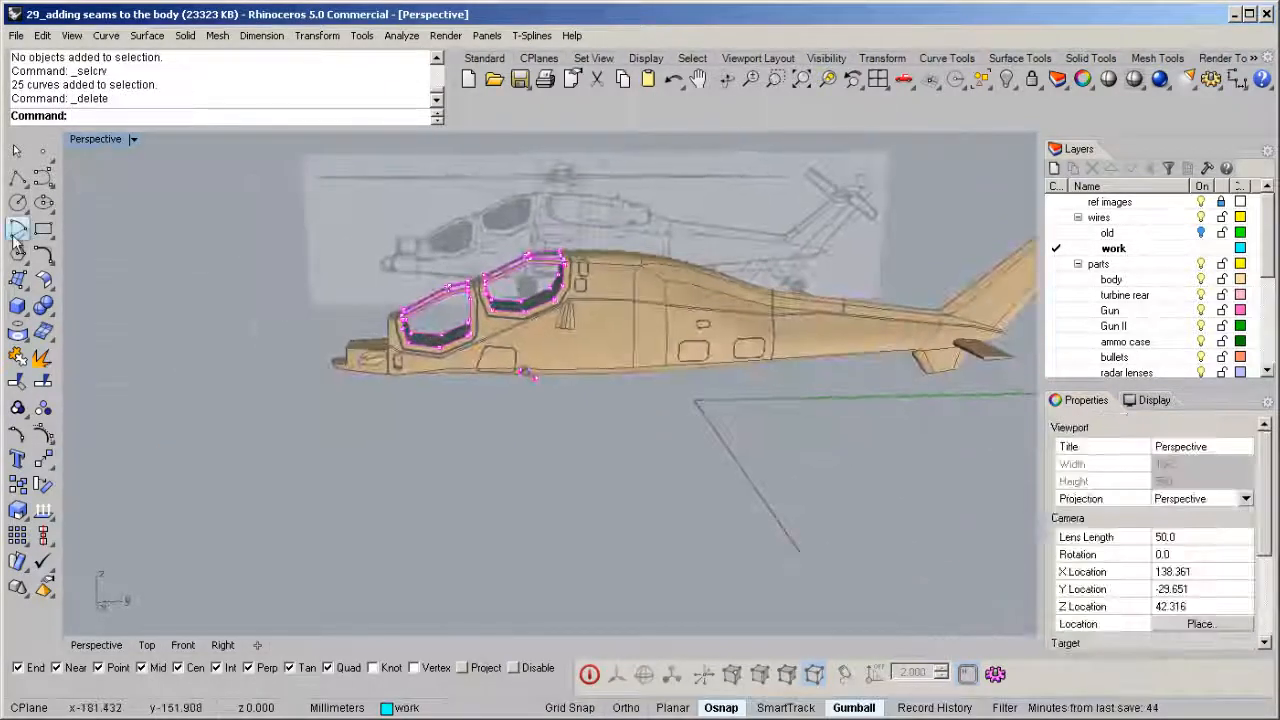
{"action": "middle_click", "coordinate": [411, 280]}
{"action": "left_click", "coordinate": [428, 224]}
{"action": "scroll", "coordinate": [410, 338], "scroll_direction": "up", "scroll_amount": 4}
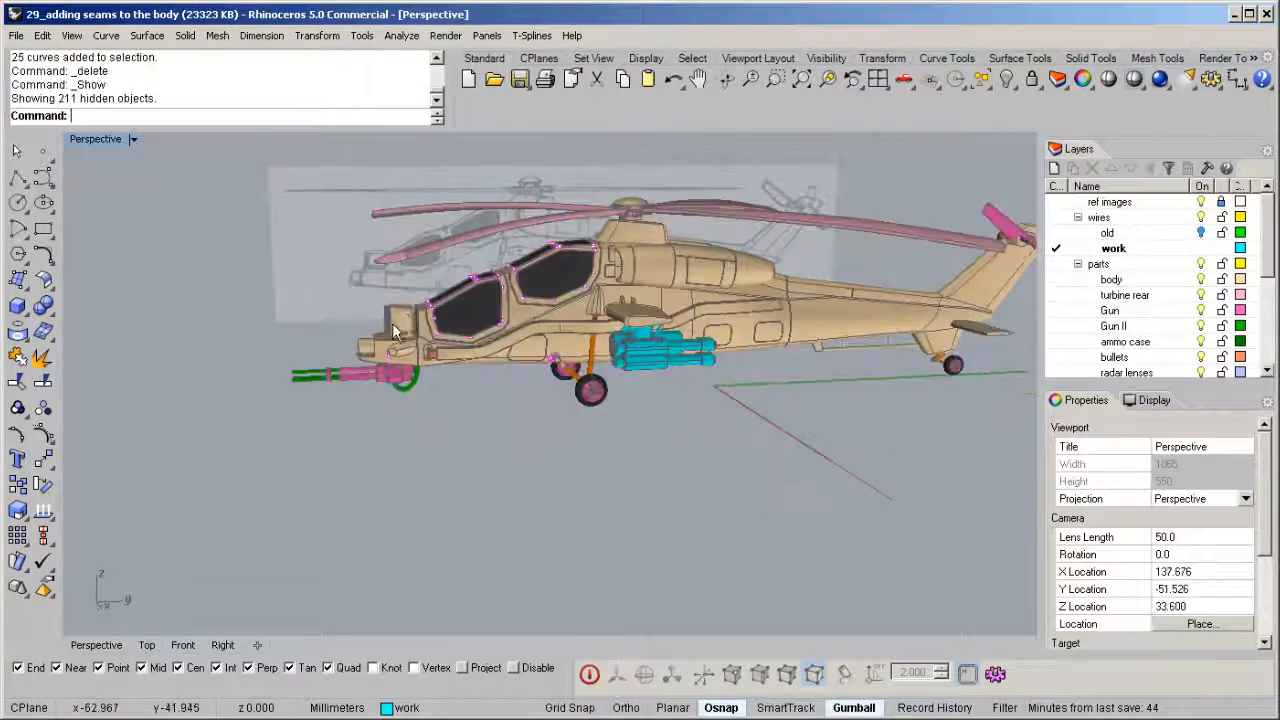
Step: Preview the helicopter in Rendered shading and examine the grooves along the tail
{"action": "right_click_drag", "start_coordinate": [537, 350], "coordinate": [679, 390]}
{"action": "scroll", "coordinate": [680, 390], "scroll_direction": "up", "scroll_amount": 5}
{"action": "middle_click", "coordinate": [677, 454]}
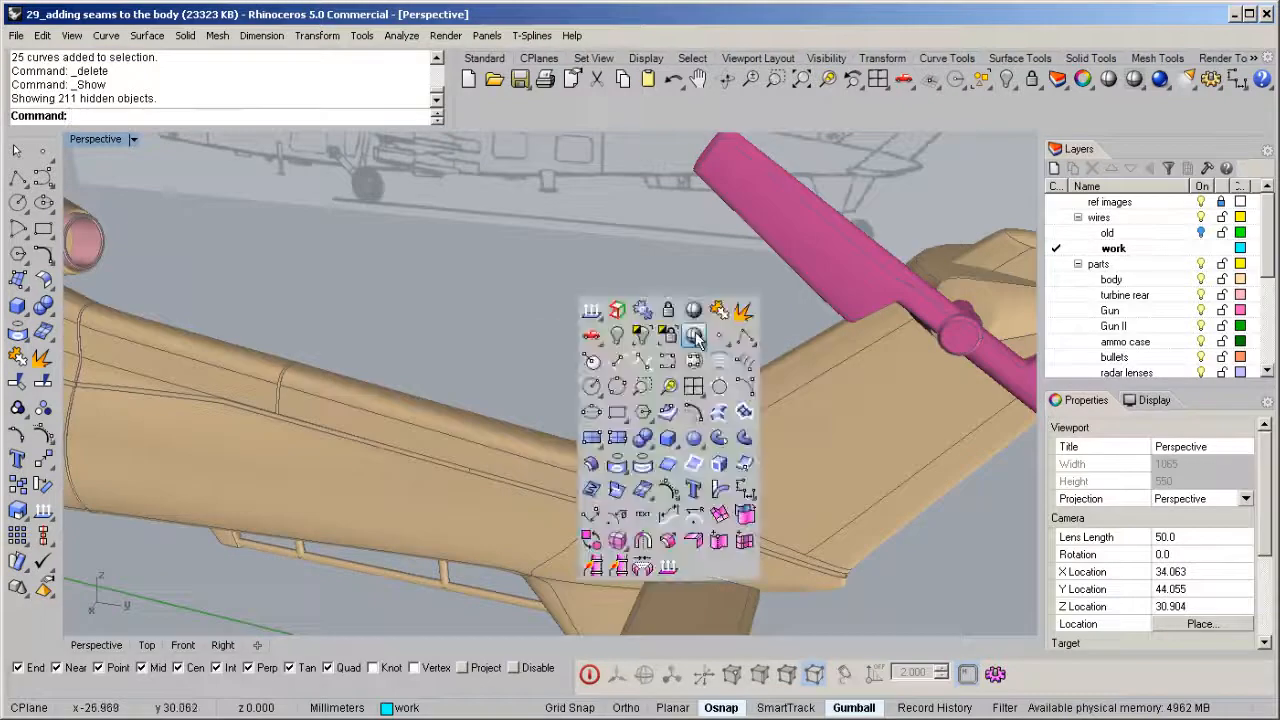
{"action": "left_click", "coordinate": [604, 463]}
{"action": "mouse_move", "coordinate": [606, 463]}
{"action": "right_mouse_down"}
{"action": "mouse_move", "coordinate": [697, 397]}
{"action": "mouse_move", "coordinate": [672, 386]}
{"action": "right_mouse_up"}
{"action": "scroll", "coordinate": [757, 315], "scroll_direction": "up", "scroll_amount": 4}
{"action": "right_click_drag", "start_coordinate": [757, 315], "coordinate": [643, 366]}
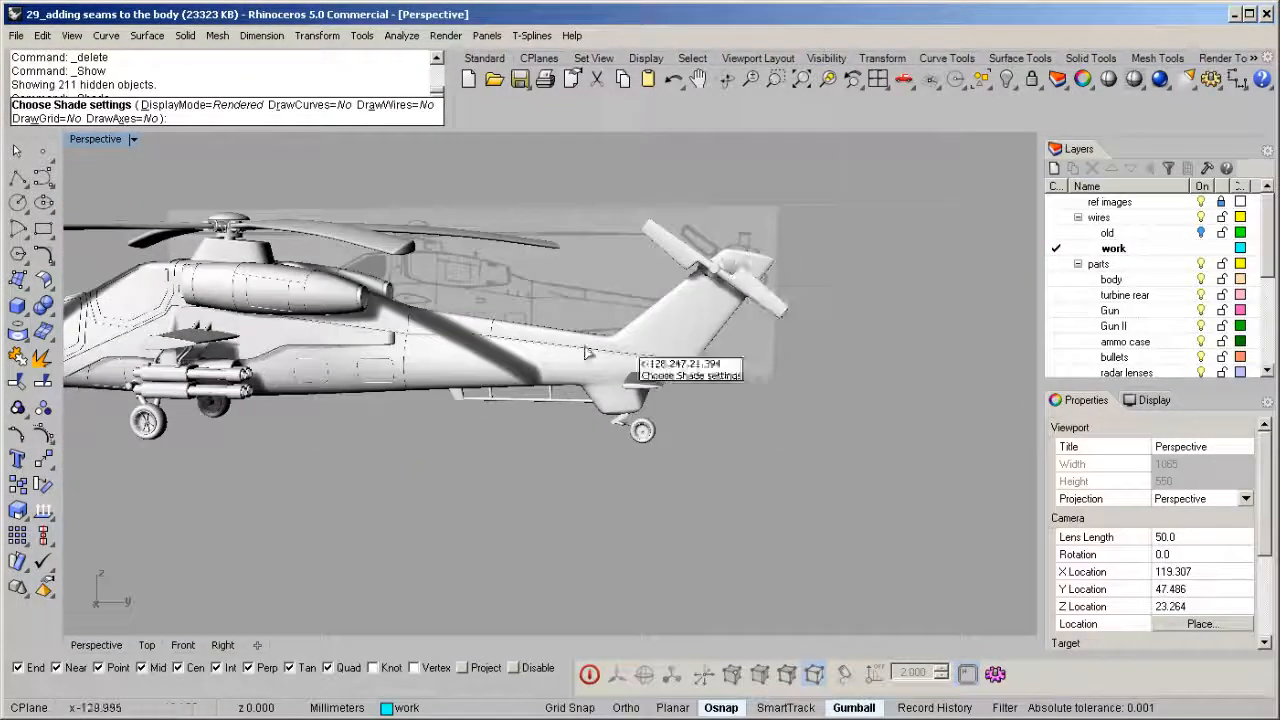
{"action": "key", "text": "Escape"}
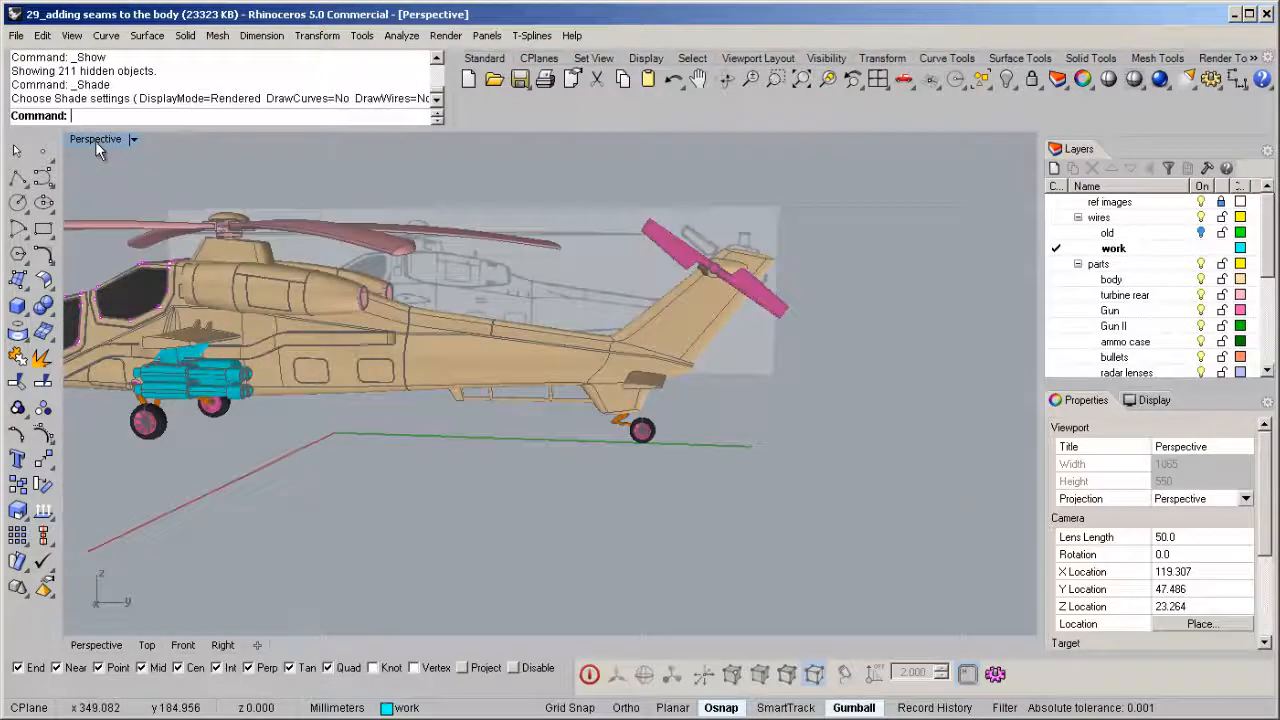
Step: In the Right view, trace the tail fin's inner seam on the reference image with a four-point polyline reaching past the fin's tip
{"action": "double_click", "coordinate": [95, 140]}
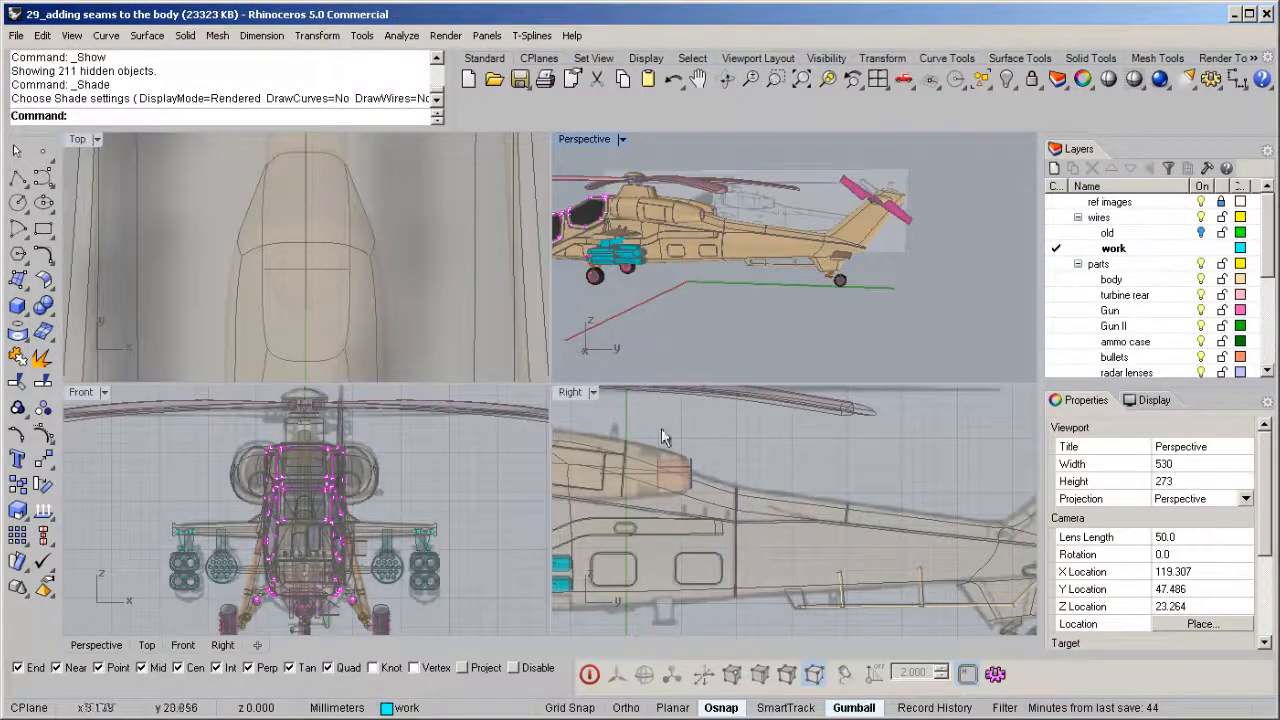
{"action": "double_click", "coordinate": [567, 393]}
{"action": "right_click_drag", "start_coordinate": [1004, 393], "coordinate": [533, 424]}
{"action": "scroll", "coordinate": [715, 340], "scroll_direction": "up", "scroll_amount": 3}
{"action": "right_click_drag", "start_coordinate": [700, 408], "coordinate": [590, 428]}
{"action": "middle_click", "coordinate": [597, 415]}
{"action": "left_click", "coordinate": [665, 319]}
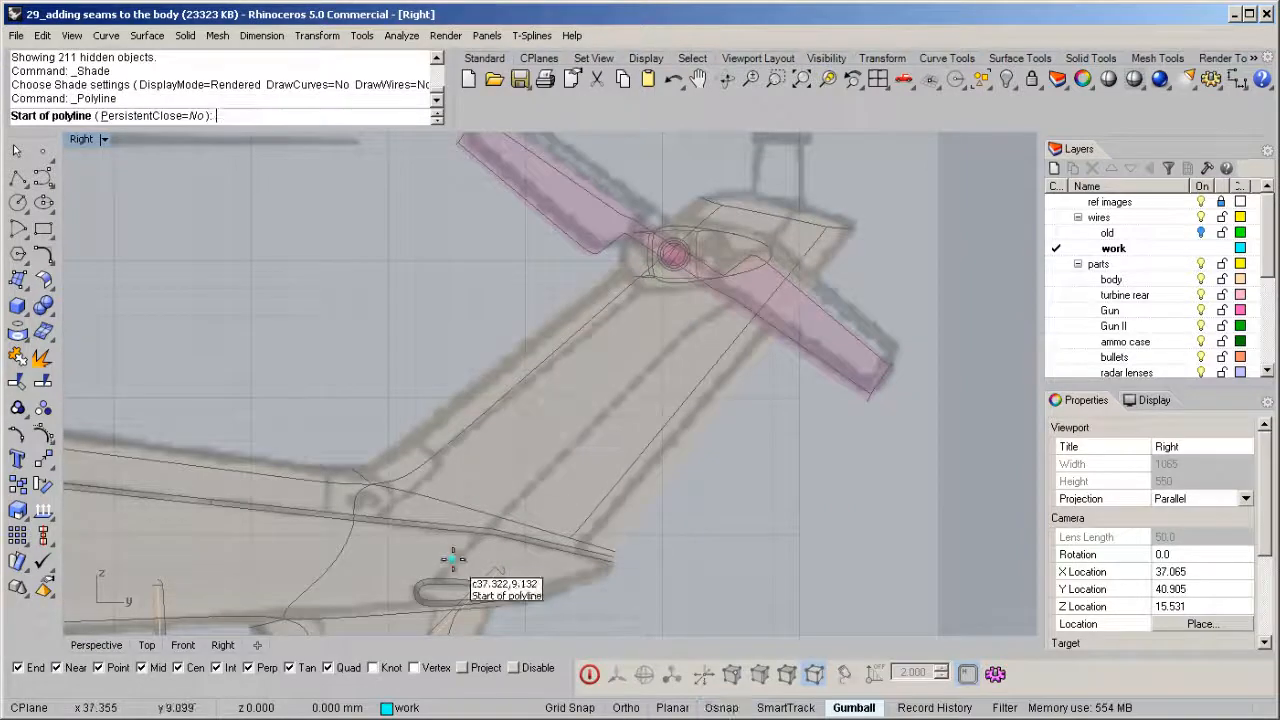
{"action": "left_click", "coordinate": [455, 562]}
{"action": "left_click", "coordinate": [678, 334]}
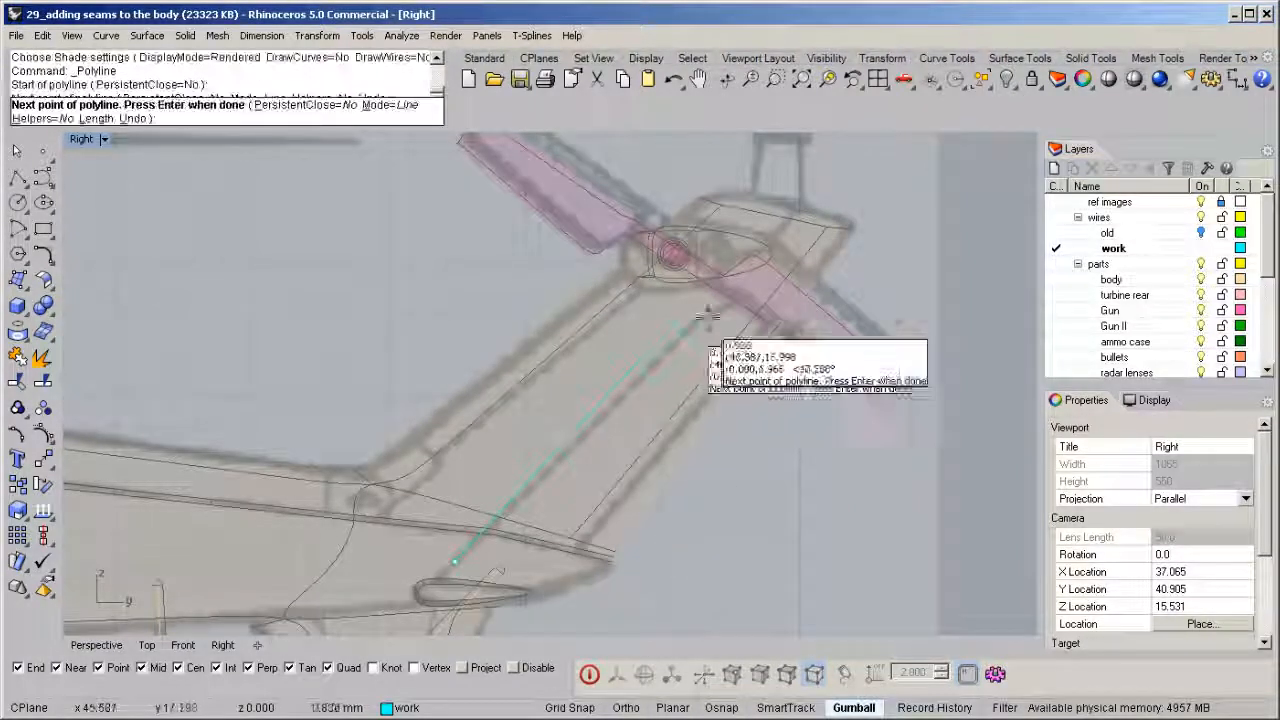
{"action": "left_click", "coordinate": [767, 284]}
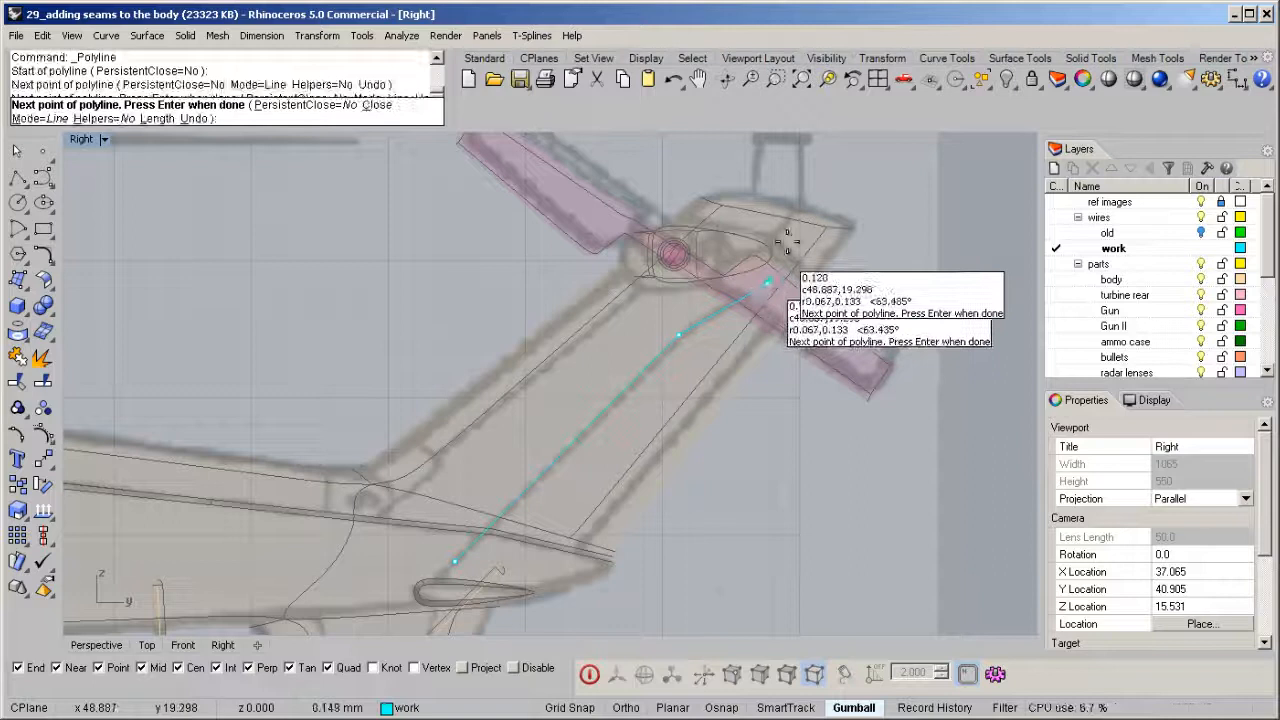
{"action": "left_click", "coordinate": [811, 164]}
{"action": "key", "text": "Return"}
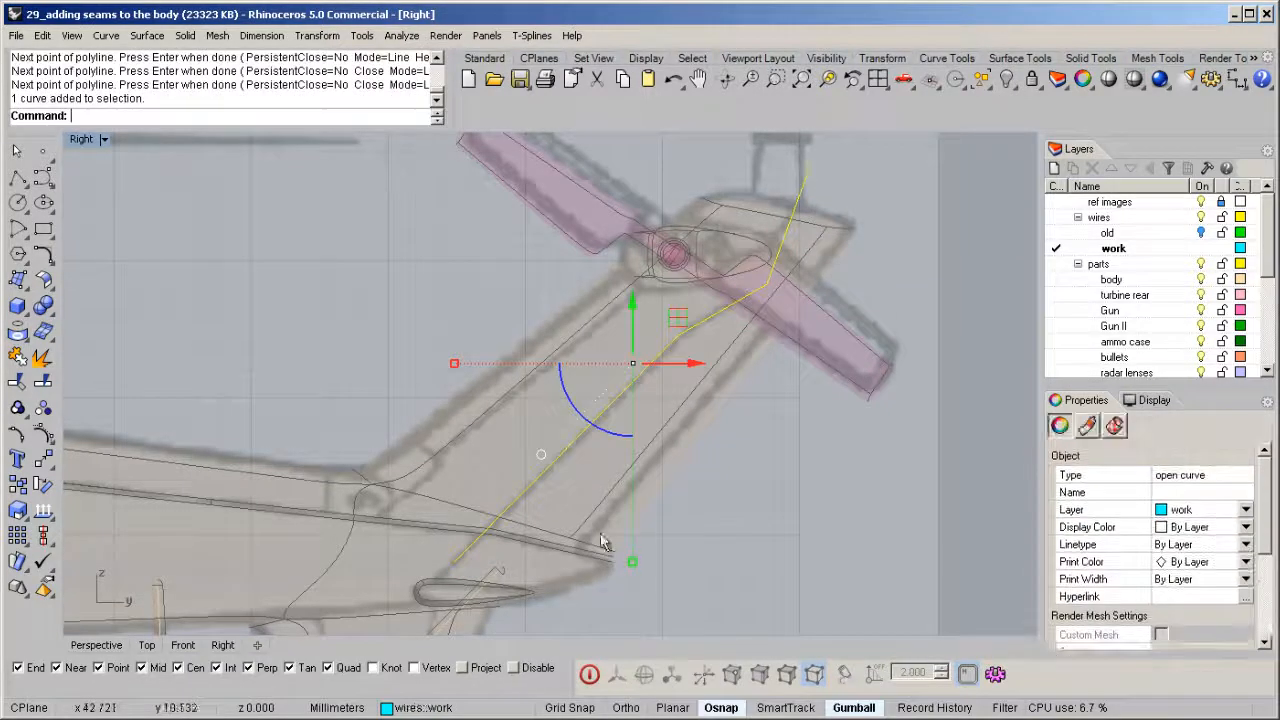
Step: Project the tail fin seam polyline onto the helicopter body
{"action": "middle_click", "coordinate": [600, 547]}
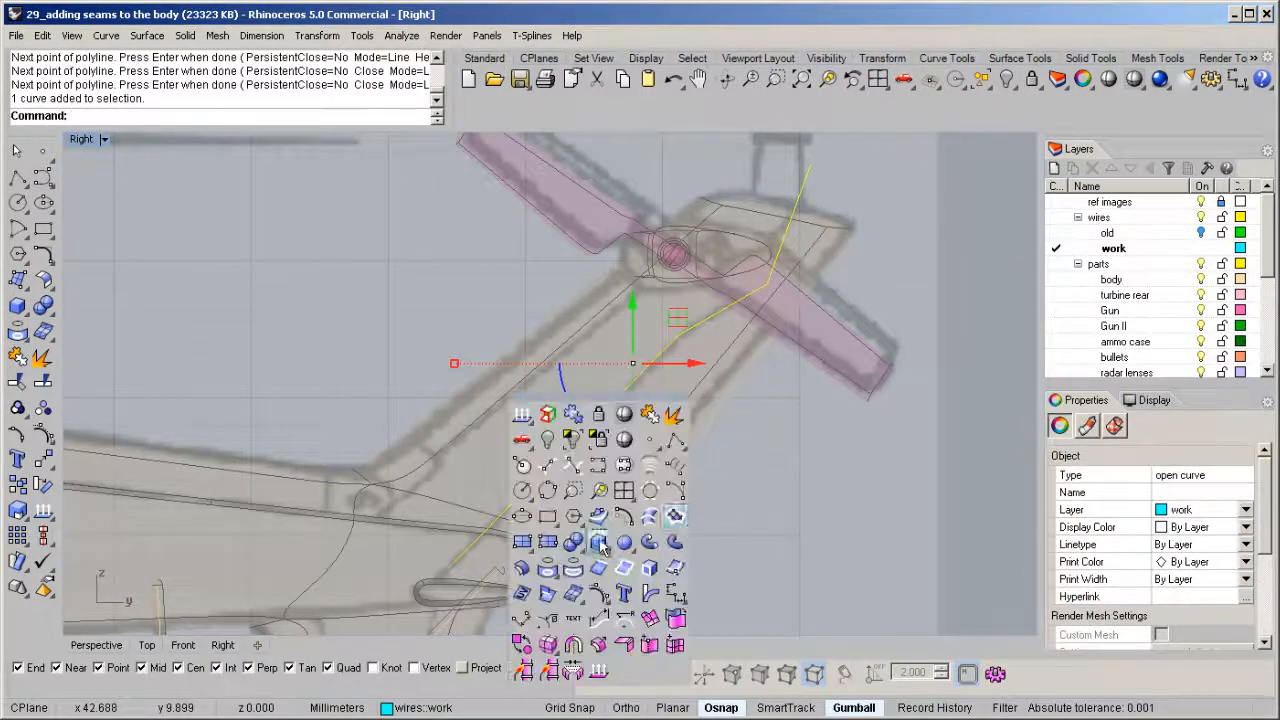
{"action": "left_click", "coordinate": [543, 573]}
{"action": "left_click", "coordinate": [560, 445]}
{"action": "key", "text": "Return"}
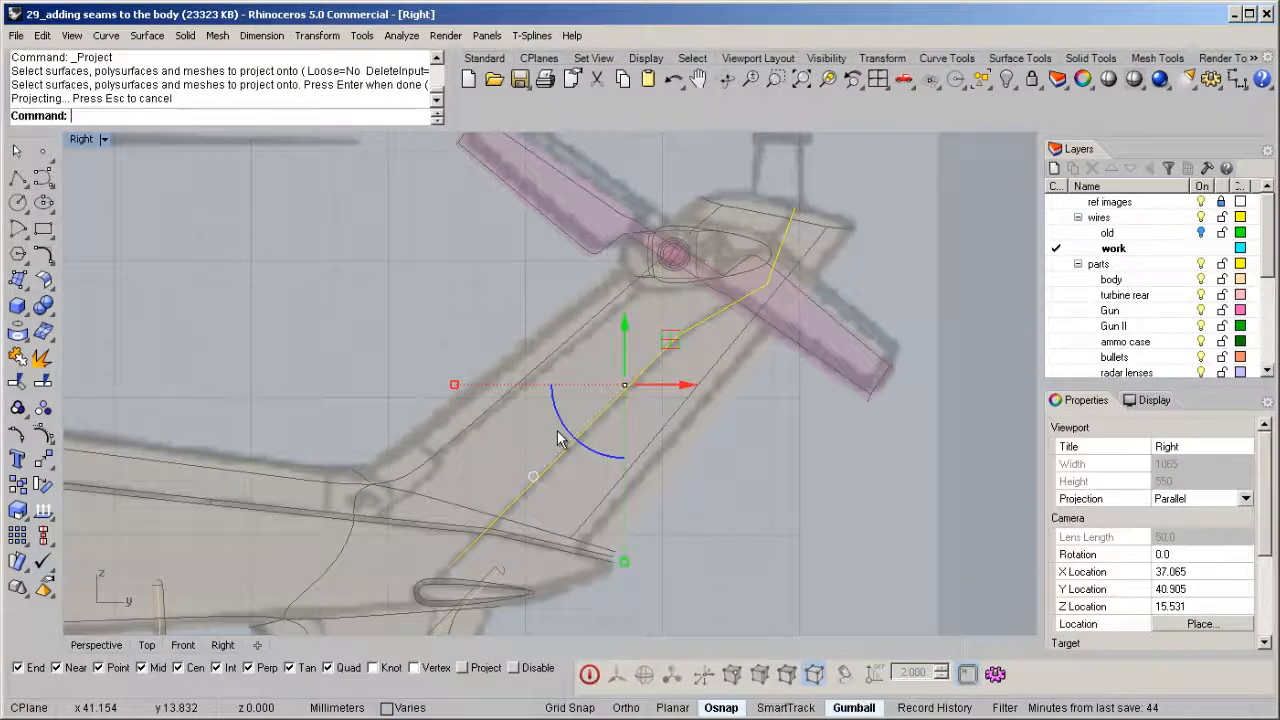
Step: In the Perspective view, lock everything except the projected tail fin seam curve
{"action": "double_click", "coordinate": [80, 139]}
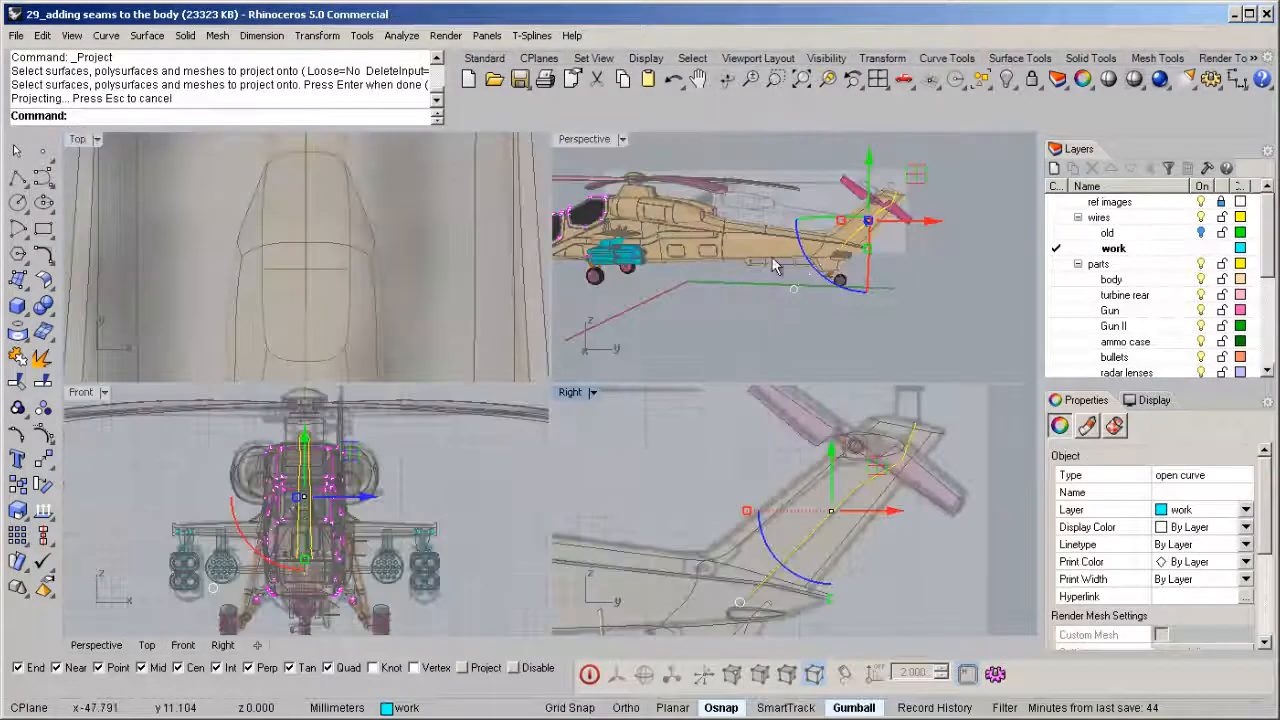
{"action": "double_click", "coordinate": [585, 140]}
{"action": "middle_click", "coordinate": [452, 322]}
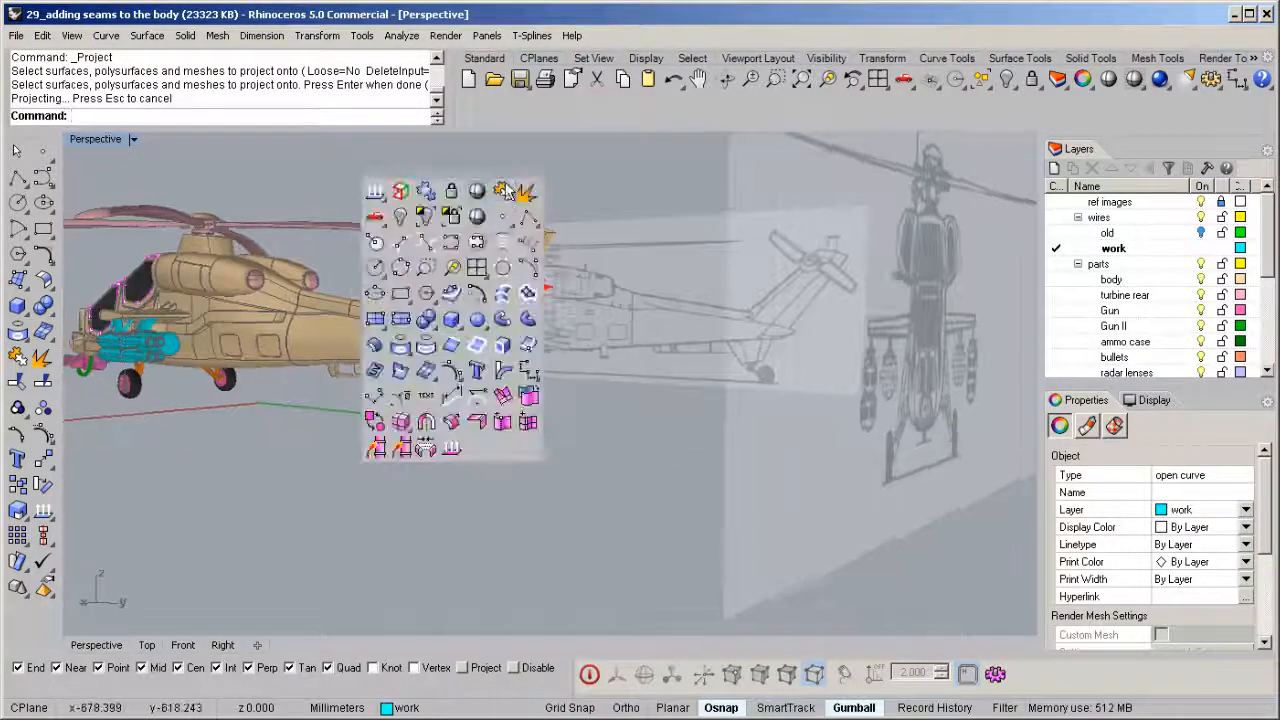
{"action": "left_click", "coordinate": [452, 222]}
{"action": "scroll", "coordinate": [443, 335], "scroll_direction": "up", "scroll_amount": 6}
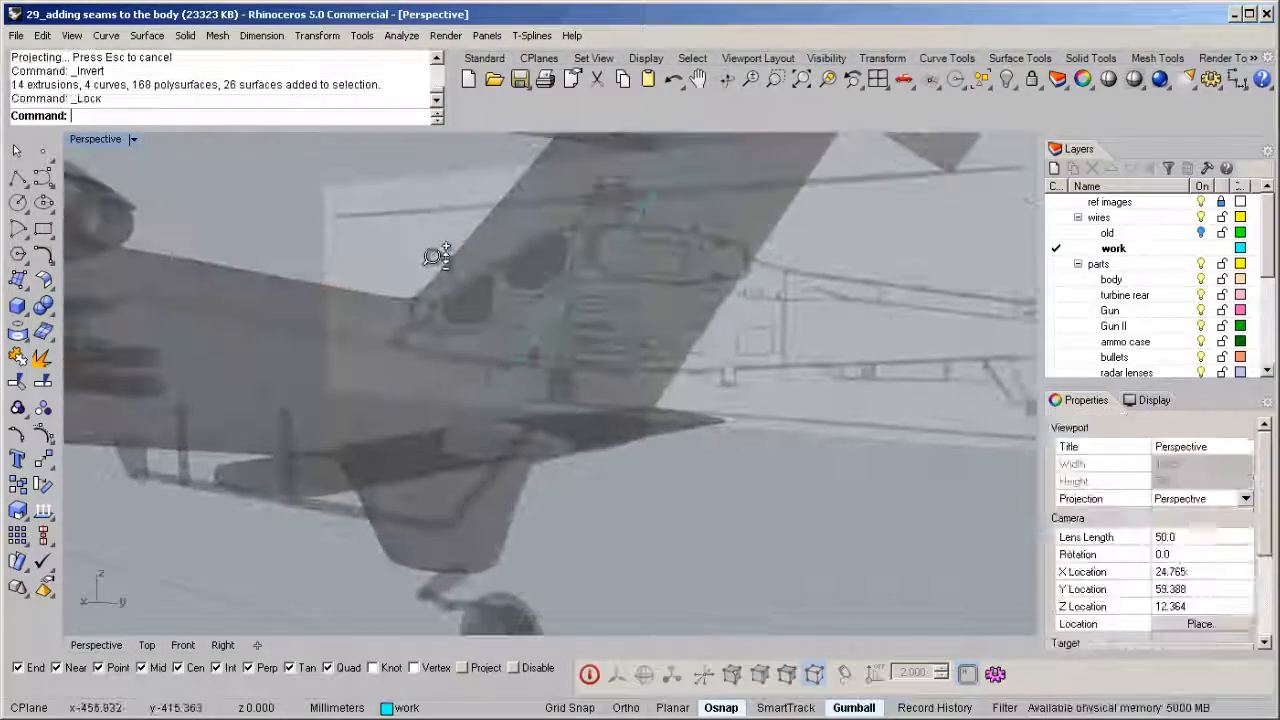
Step: Explode the projected fin seam curve and rejoin it without the two small arc segments where it crosses the existing tail groove
{"action": "left_click", "coordinate": [555, 405]}
{"action": "middle_click", "coordinate": [560, 406]}
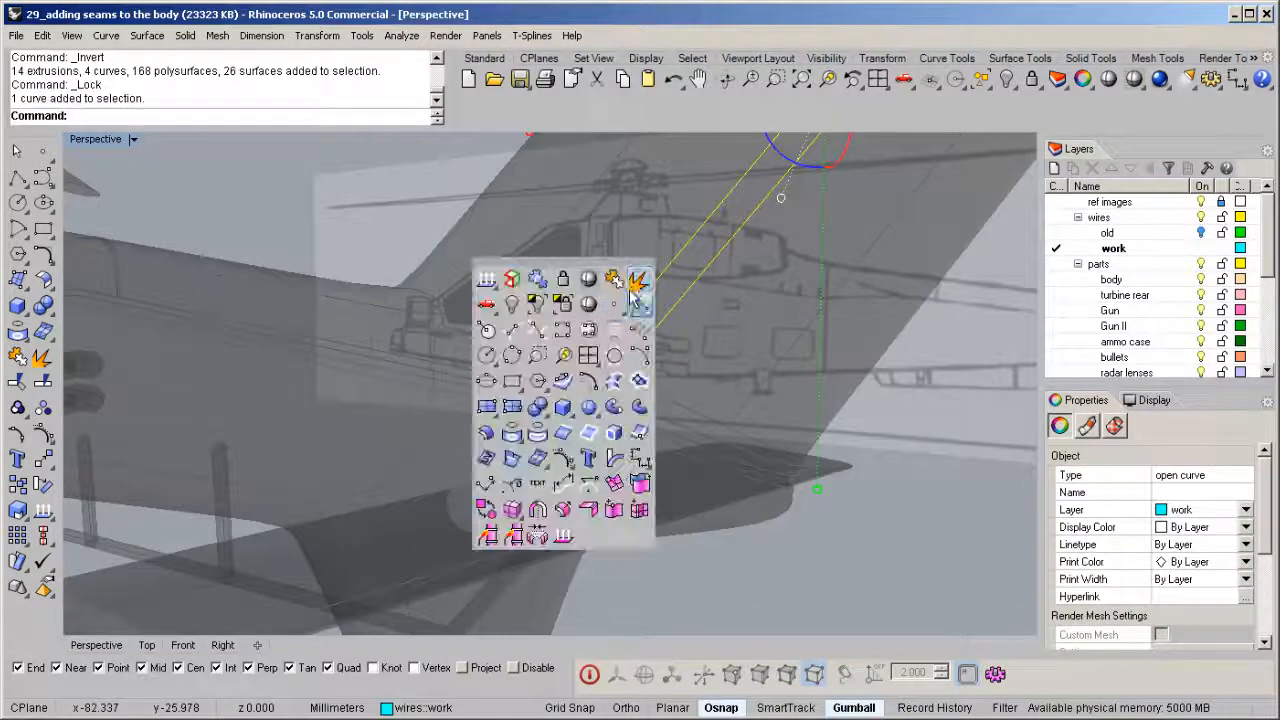
{"action": "left_click", "coordinate": [613, 286]}
{"action": "middle_click", "coordinate": [595, 358]}
{"action": "left_click", "coordinate": [565, 307]}
{"action": "left_click_drag", "start_coordinate": [523, 366], "coordinate": [668, 468]}
{"action": "left_click", "coordinate": [445, 452], "text": "ctrl"}
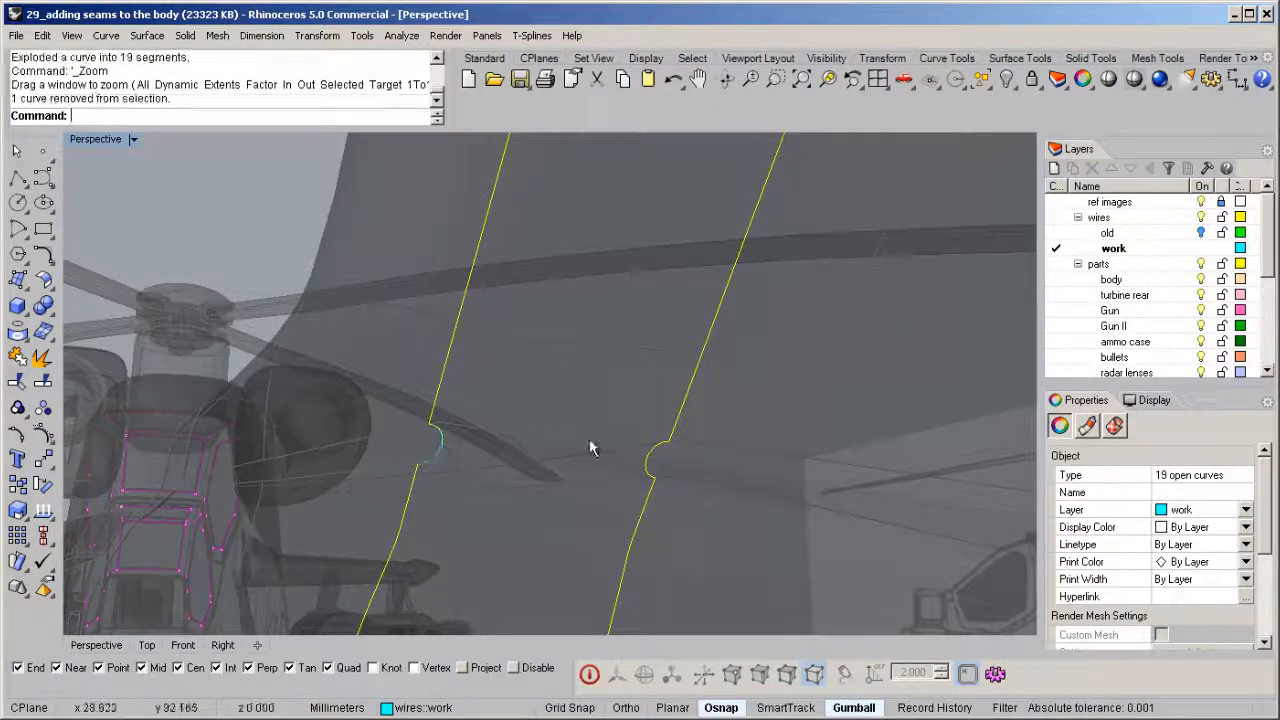
{"action": "left_click", "coordinate": [657, 461], "text": "ctrl"}
{"action": "middle_click", "coordinate": [445, 474]}
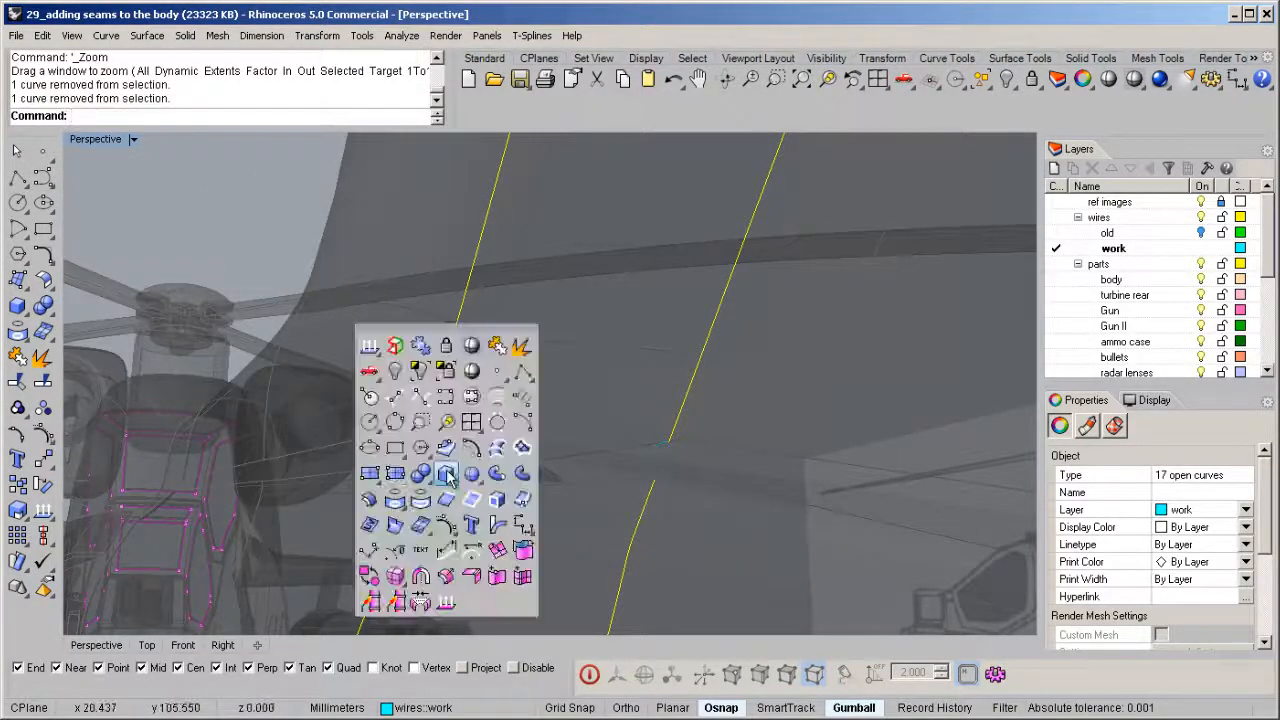
{"action": "left_click", "coordinate": [497, 347]}
Step: Try to pipe the rejoined upper fin seam curve with a 0.11 mm diameter, and undo the pipe
{"action": "middle_click", "coordinate": [311, 390]}
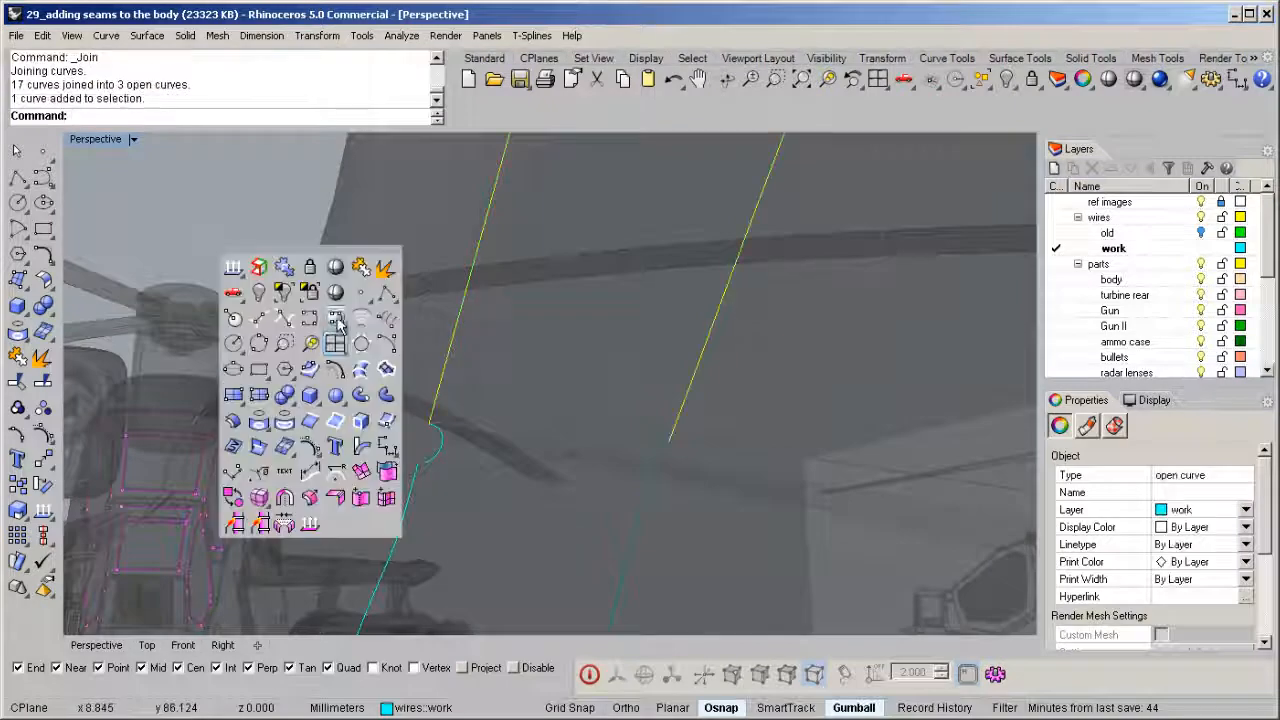
{"action": "left_click", "coordinate": [360, 396]}
{"action": "scroll", "coordinate": [500, 365], "scroll_direction": "up", "scroll_amount": 2}
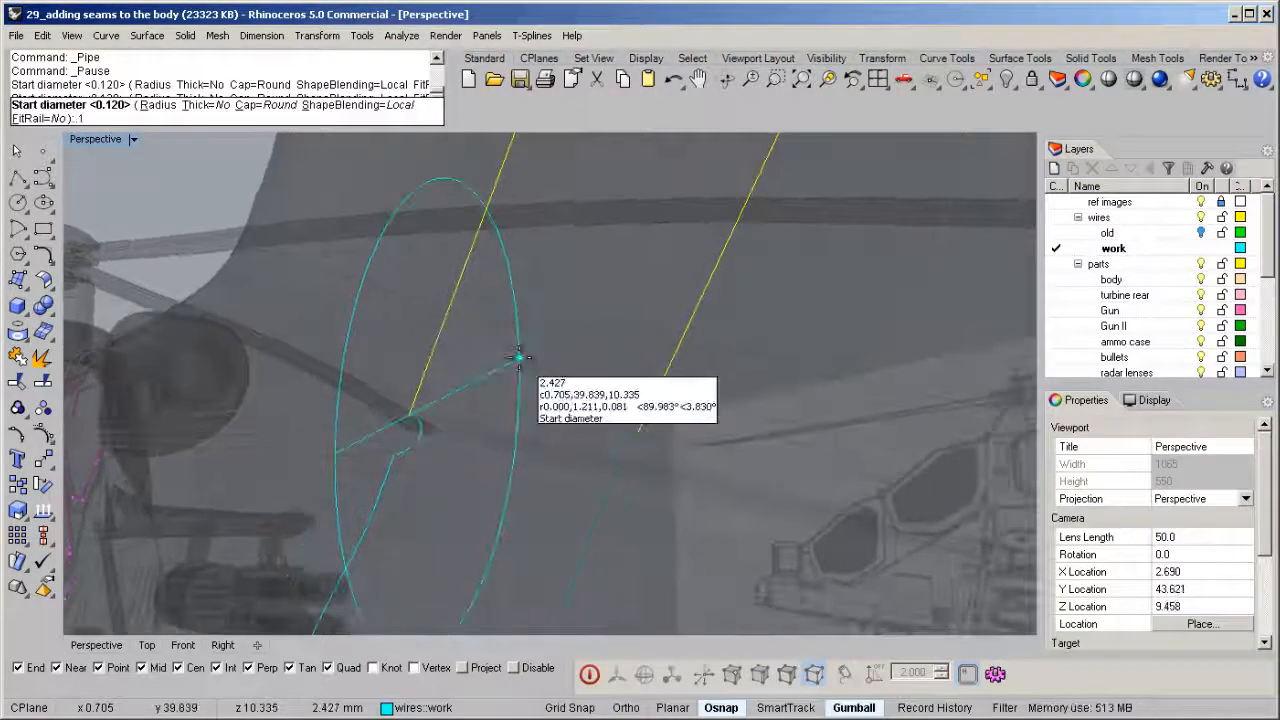
{"action": "type", "text": "1"}
{"action": "key", "text": "Return"}
{"action": "key", "text": "Return"}
{"action": "key", "text": "Return"}
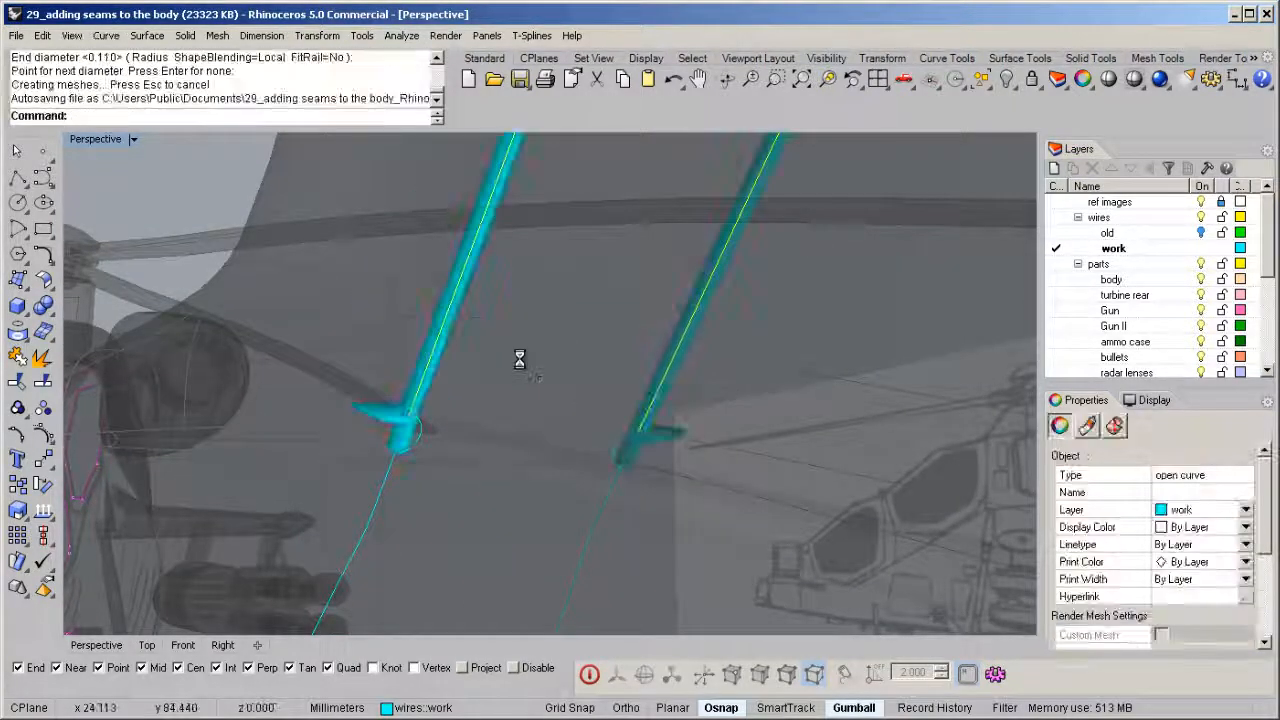
{"action": "scroll", "coordinate": [471, 429], "scroll_direction": "up", "scroll_amount": 3}
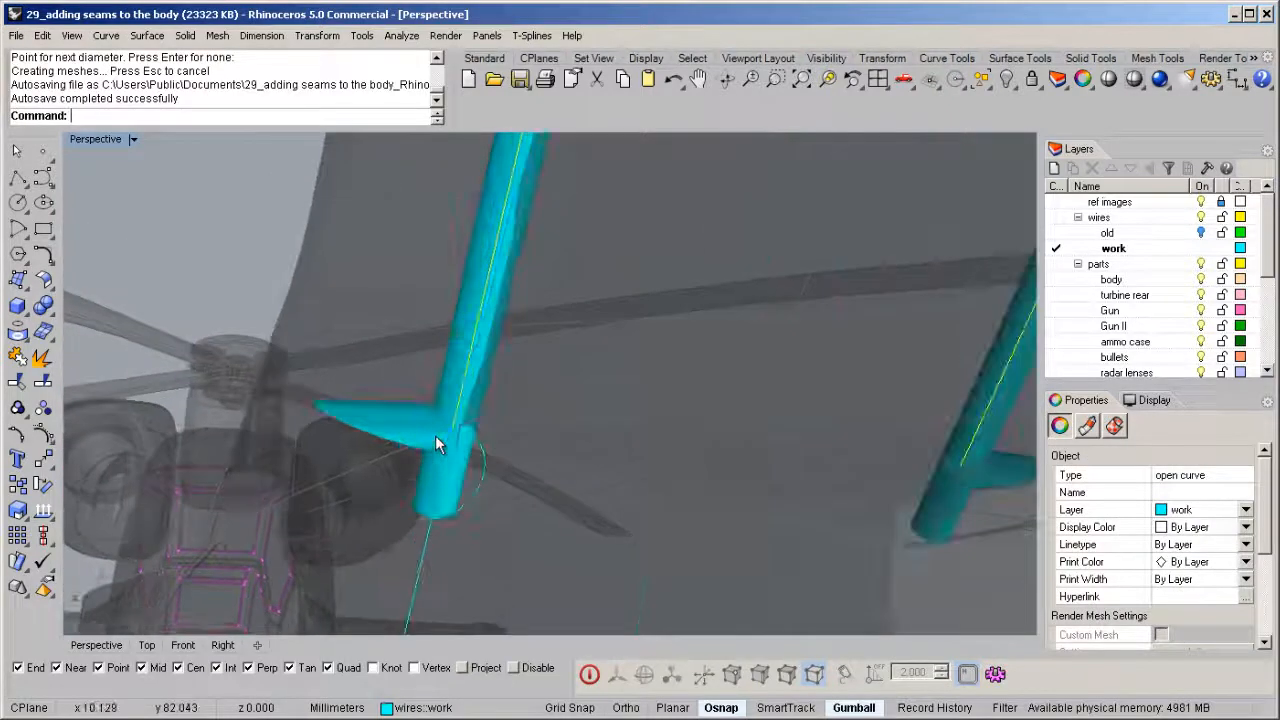
{"action": "key", "text": "ctrl+z"}
Step: Explode the upper fin seam curve again and rejoin it without the tiny stray end segments beside the tail groove
{"action": "middle_click", "coordinate": [463, 434]}
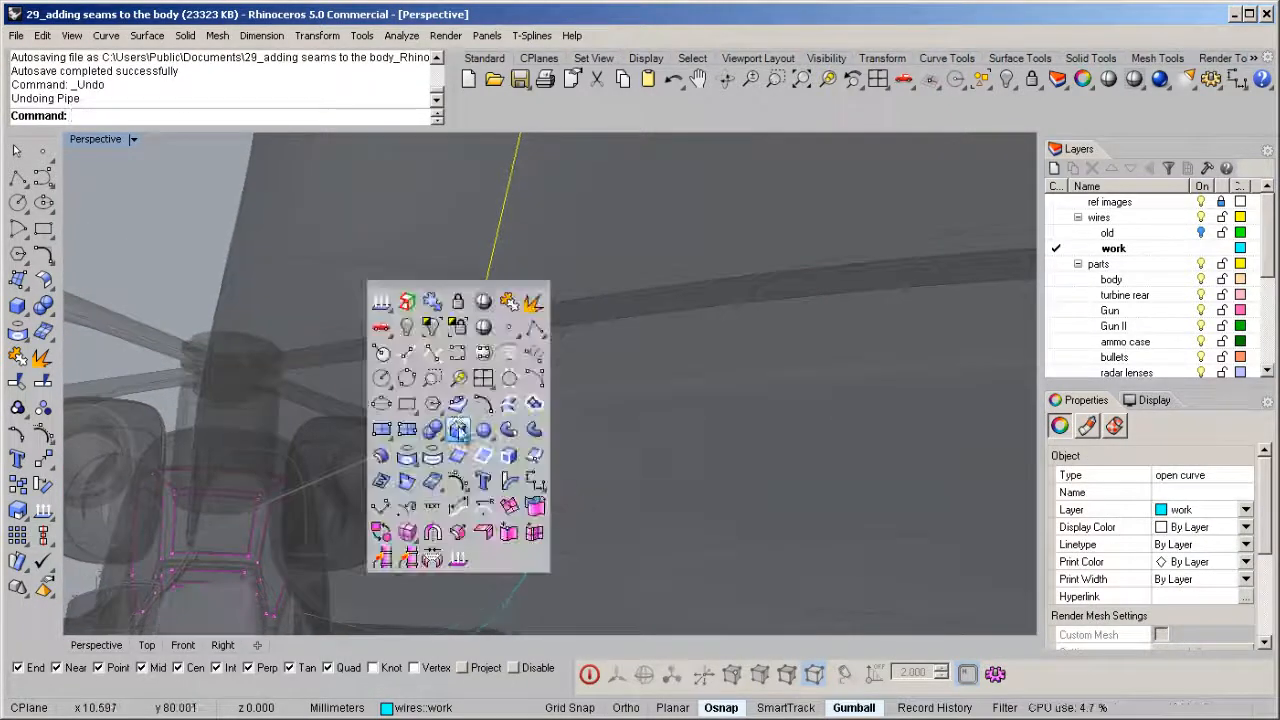
{"action": "left_click", "coordinate": [432, 377]}
{"action": "left_click_drag", "start_coordinate": [415, 360], "coordinate": [468, 429]}
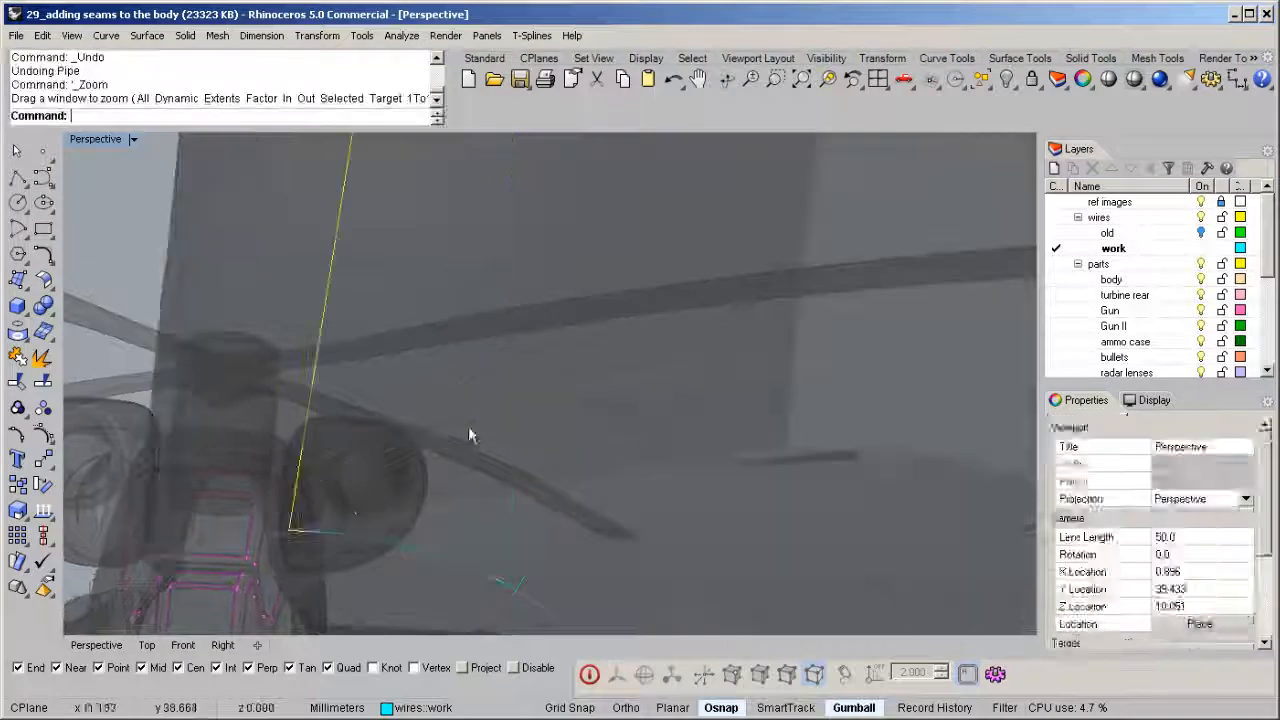
{"action": "scroll", "coordinate": [330, 500], "scroll_direction": "up", "scroll_amount": 2}
{"action": "middle_click", "coordinate": [281, 492]}
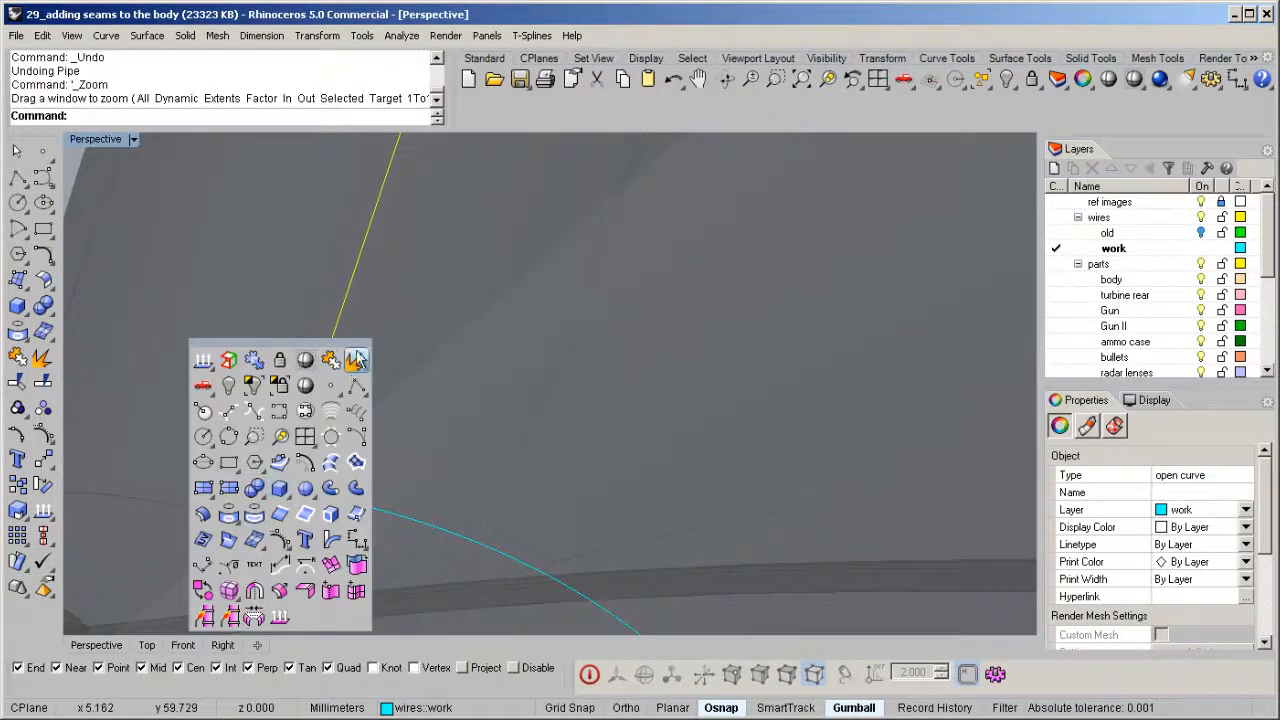
{"action": "left_click", "coordinate": [337, 358]}
{"action": "left_click", "coordinate": [308, 502], "text": "ctrl"}
{"action": "scroll", "coordinate": [340, 474], "scroll_direction": "down", "scroll_amount": 3}
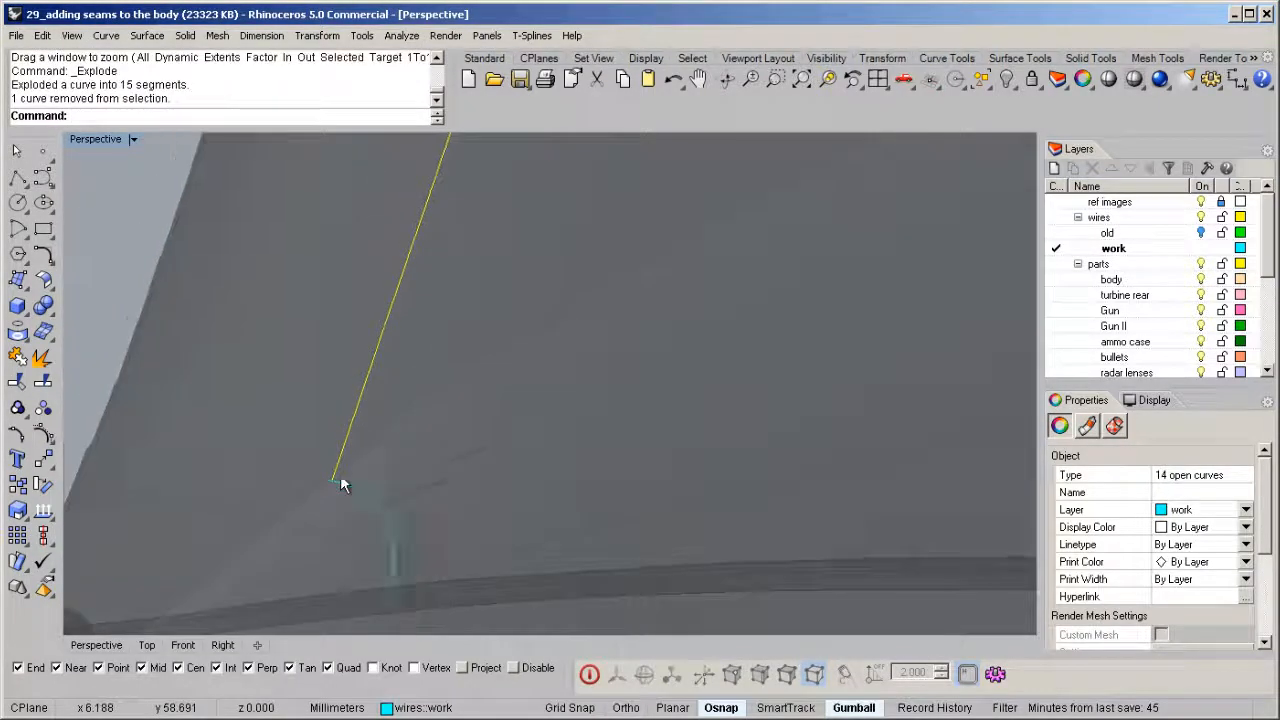
{"action": "scroll", "coordinate": [674, 560], "scroll_direction": "up", "scroll_amount": 5}
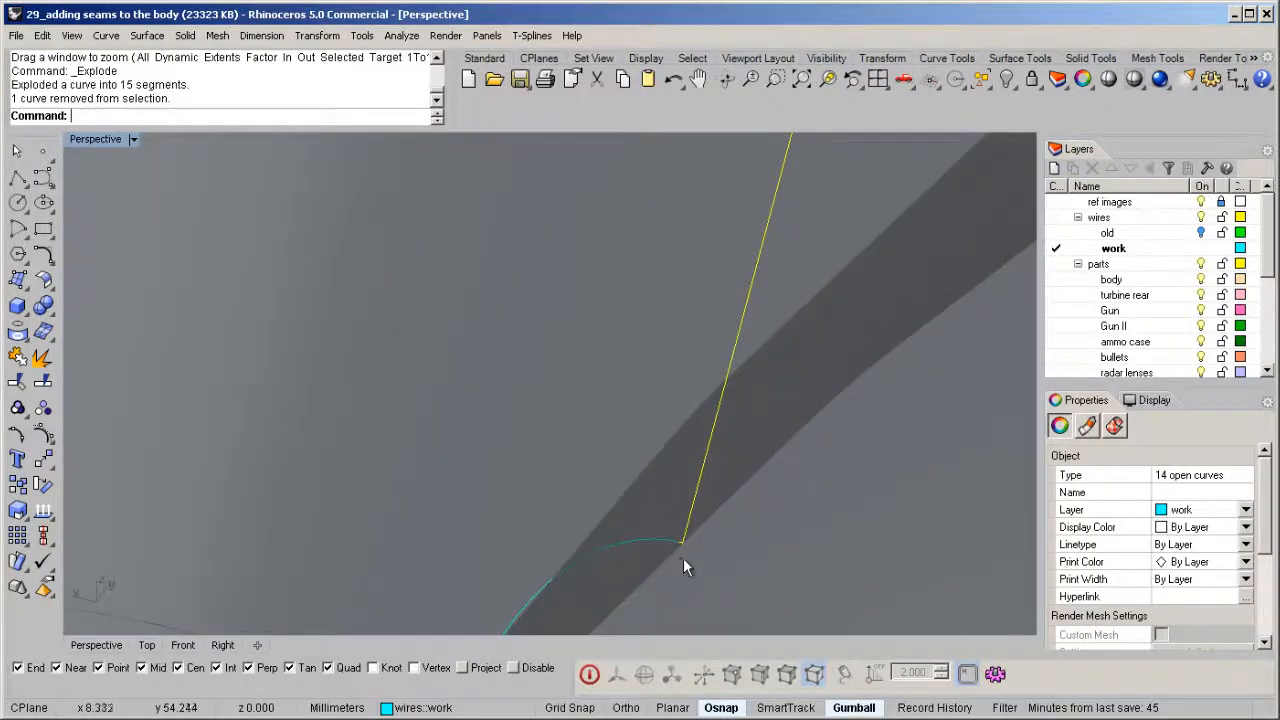
{"action": "left_click", "coordinate": [677, 545], "text": "ctrl"}
{"action": "middle_click", "coordinate": [677, 548]}
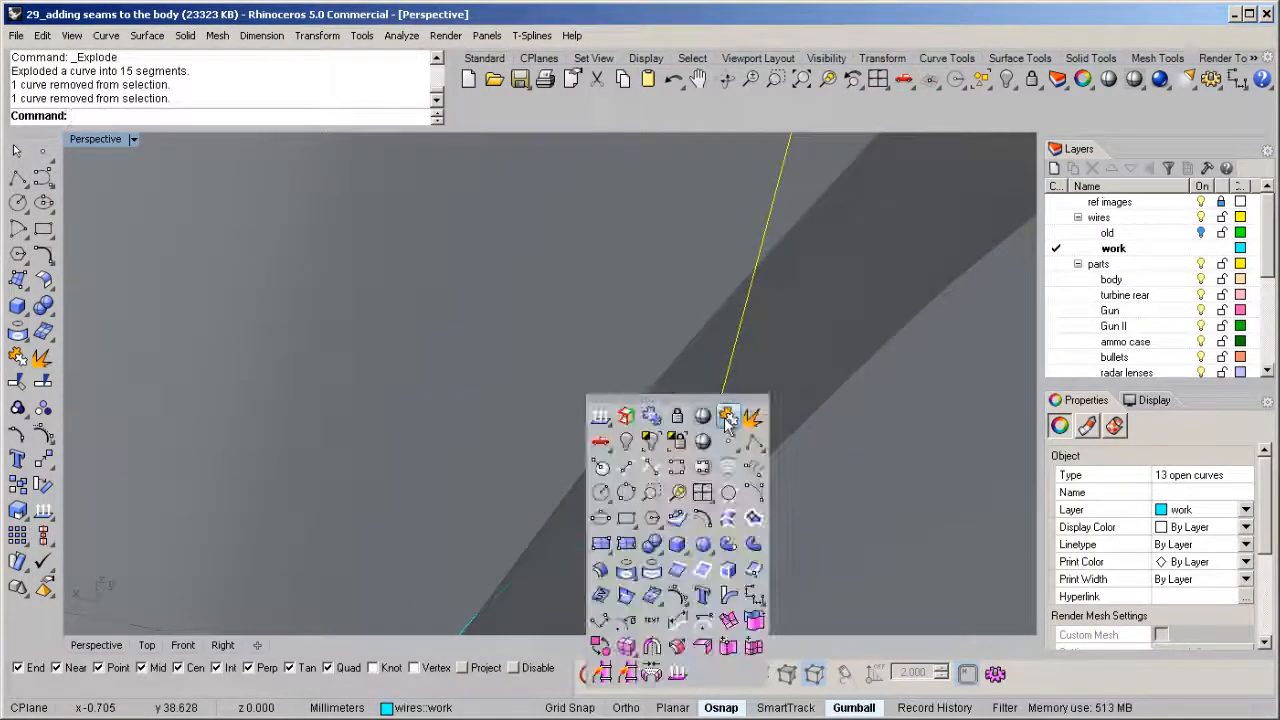
{"action": "left_click", "coordinate": [705, 433]}
Step: Pipe the cleaned fin seam curve with a start and end diameter of 0.11 mm
{"action": "middle_click", "coordinate": [700, 525]}
{"action": "left_click", "coordinate": [751, 524]}
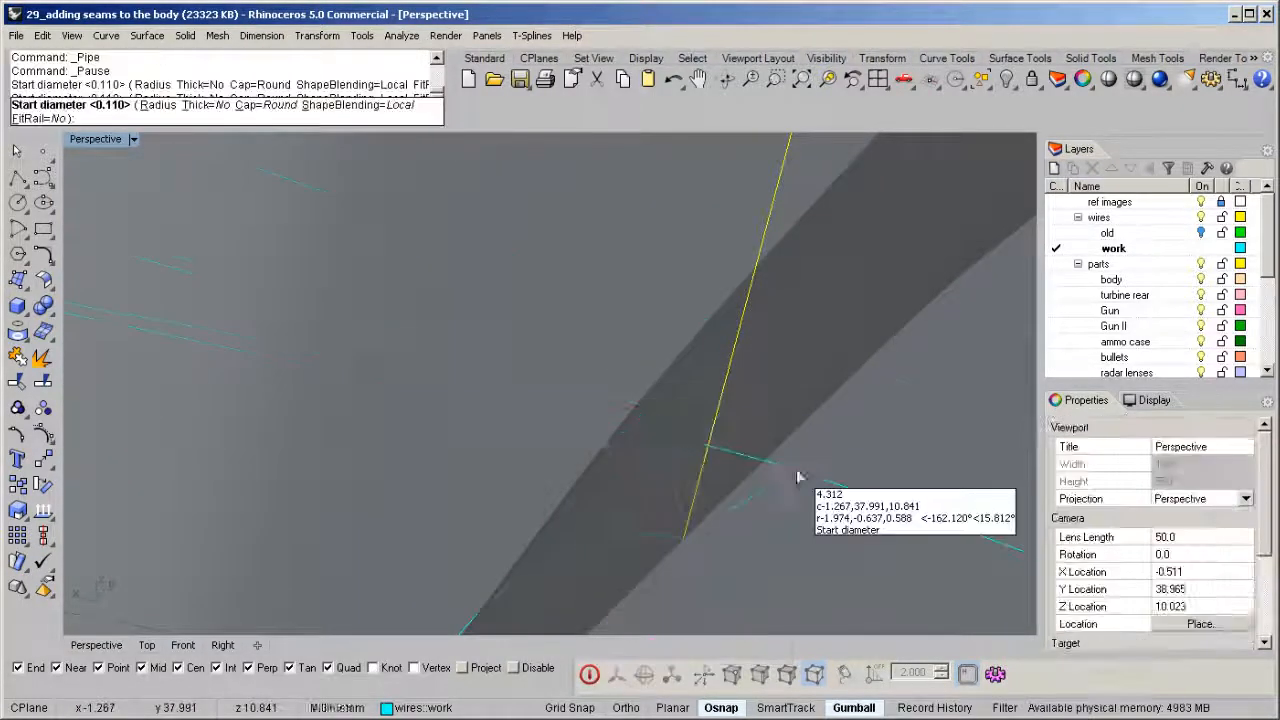
{"action": "key", "text": "Return"}
{"action": "key", "text": "Return"}
{"action": "key", "text": "Return"}
Step: Unlock all parts and subtract the fin seam pipe from the helicopter body with Boolean Difference
{"action": "key", "text": "ctrl+alt+l"}
{"action": "scroll", "coordinate": [640, 365], "scroll_direction": "down", "scroll_amount": 8}
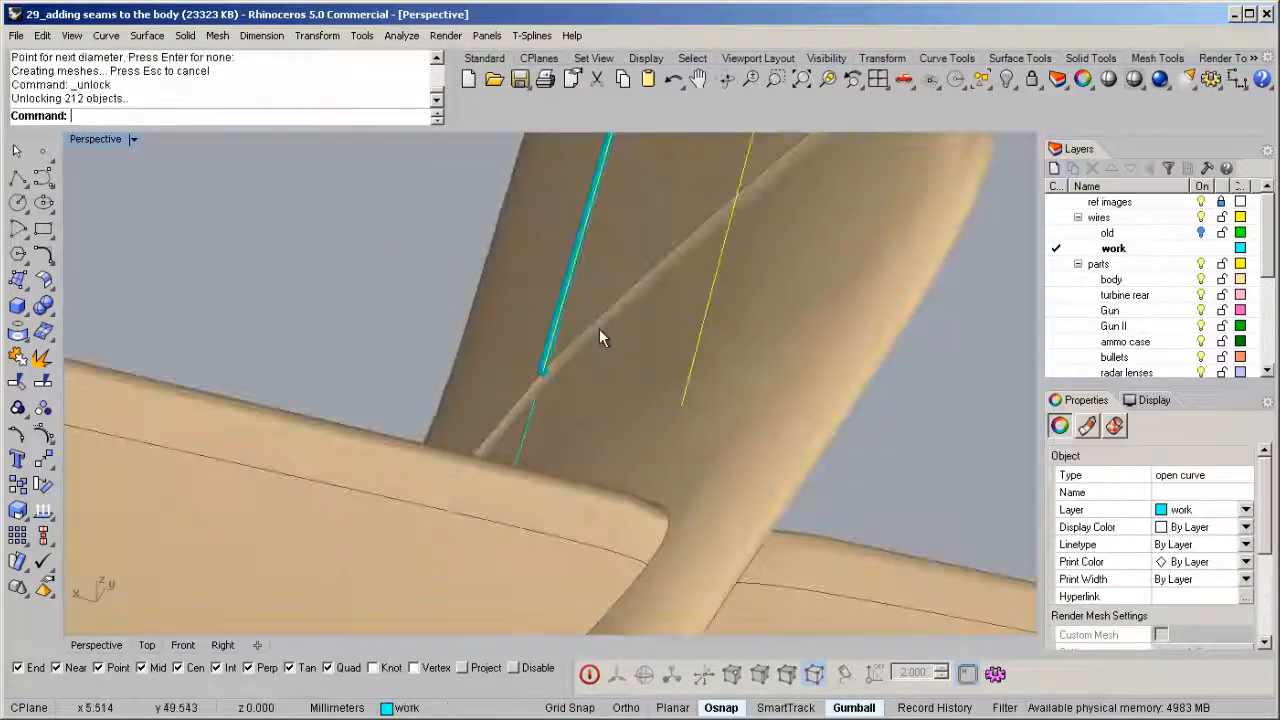
{"action": "right_click_drag", "start_coordinate": [629, 340], "coordinate": [745, 355]}
{"action": "left_click", "coordinate": [755, 318]}
{"action": "middle_click", "coordinate": [755, 317]}
{"action": "left_click", "coordinate": [657, 356]}
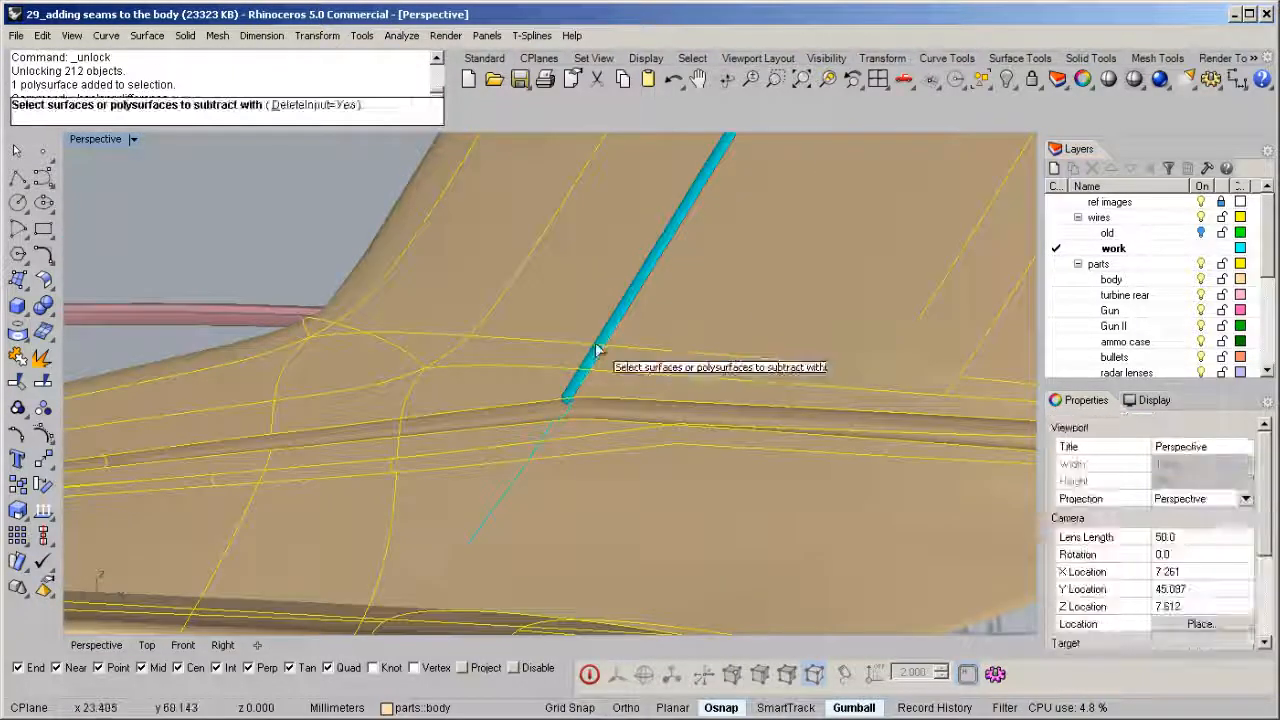
{"action": "left_click", "coordinate": [597, 350]}
{"action": "key", "text": "Return"}
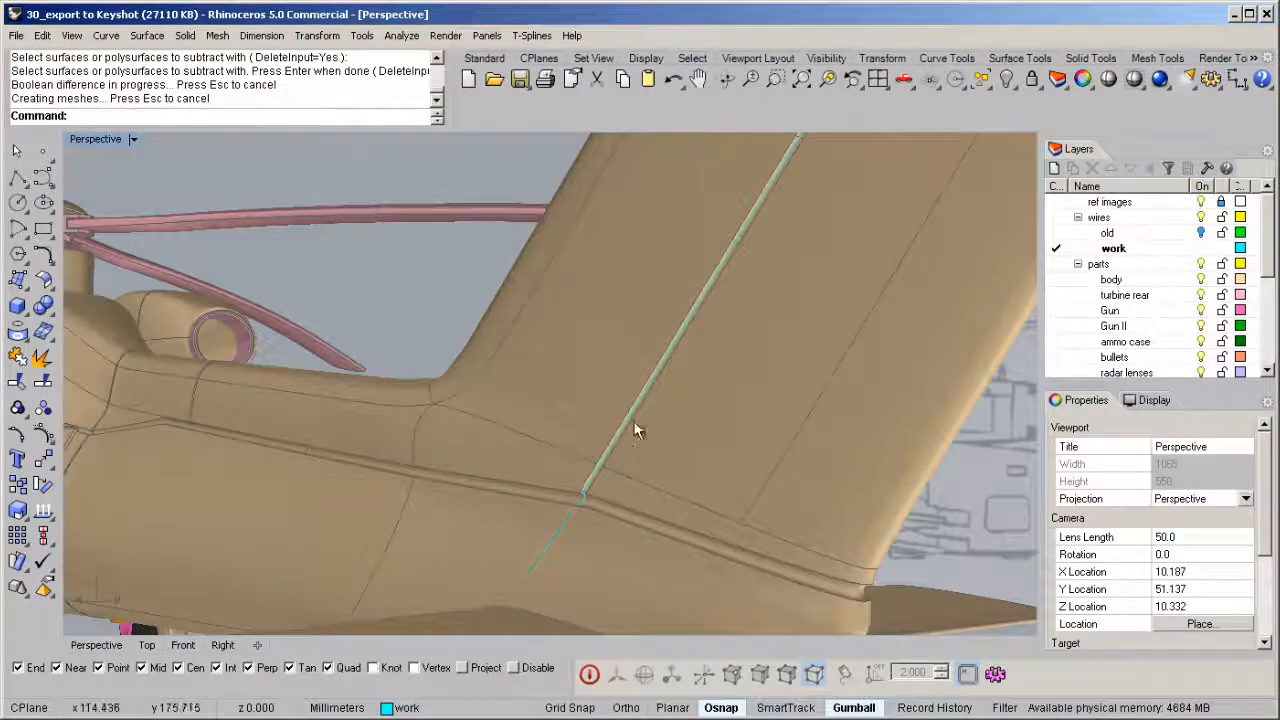
Step: Select all remaining curves around the helicopter and delete them
{"action": "scroll", "coordinate": [632, 430], "scroll_direction": "down", "scroll_amount": 10}
{"action": "right_click_drag", "start_coordinate": [643, 451], "coordinate": [607, 437]}
{"action": "key", "text": "F4"}
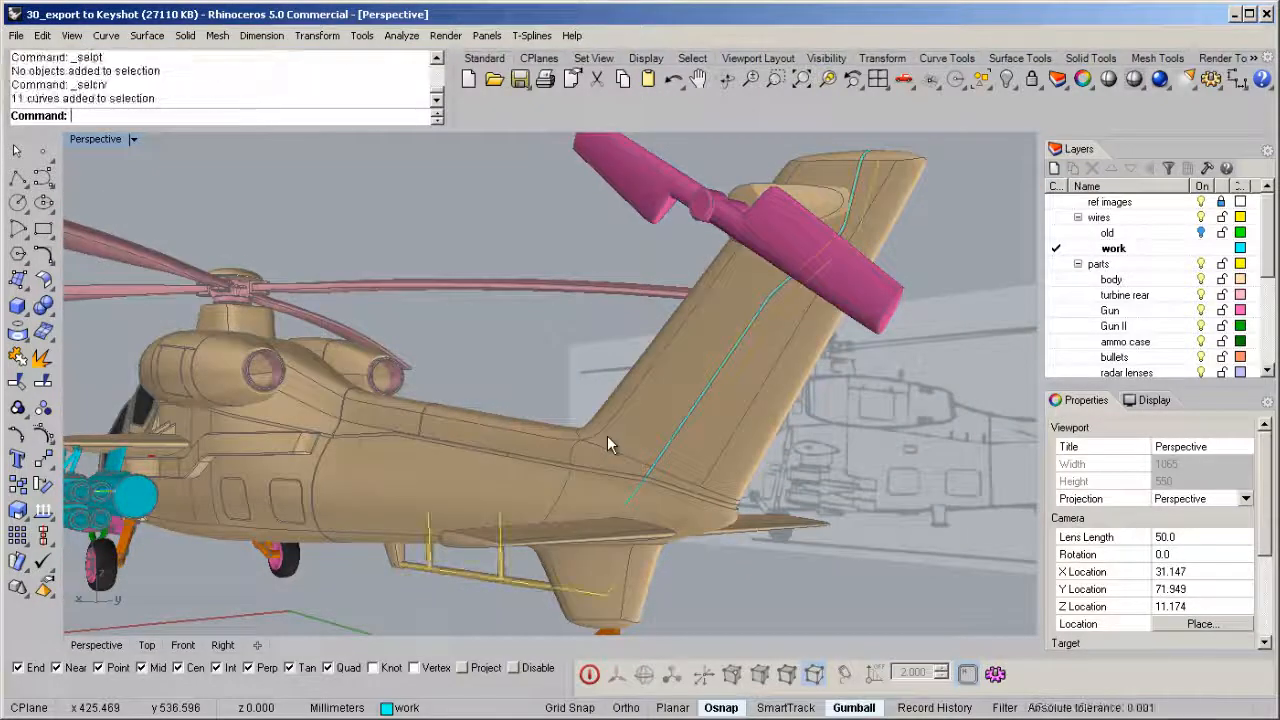
{"action": "key", "text": "Delete"}
Step: Preview the whole helicopter in Rendered shading and examine its finished grooves from the front side
{"action": "scroll", "coordinate": [607, 435], "scroll_direction": "down", "scroll_amount": 5}
{"action": "right_click_drag", "start_coordinate": [607, 435], "coordinate": [563, 428]}
{"action": "scroll", "coordinate": [590, 373], "scroll_direction": "down", "scroll_amount": 2}
{"action": "middle_click", "coordinate": [563, 428]}
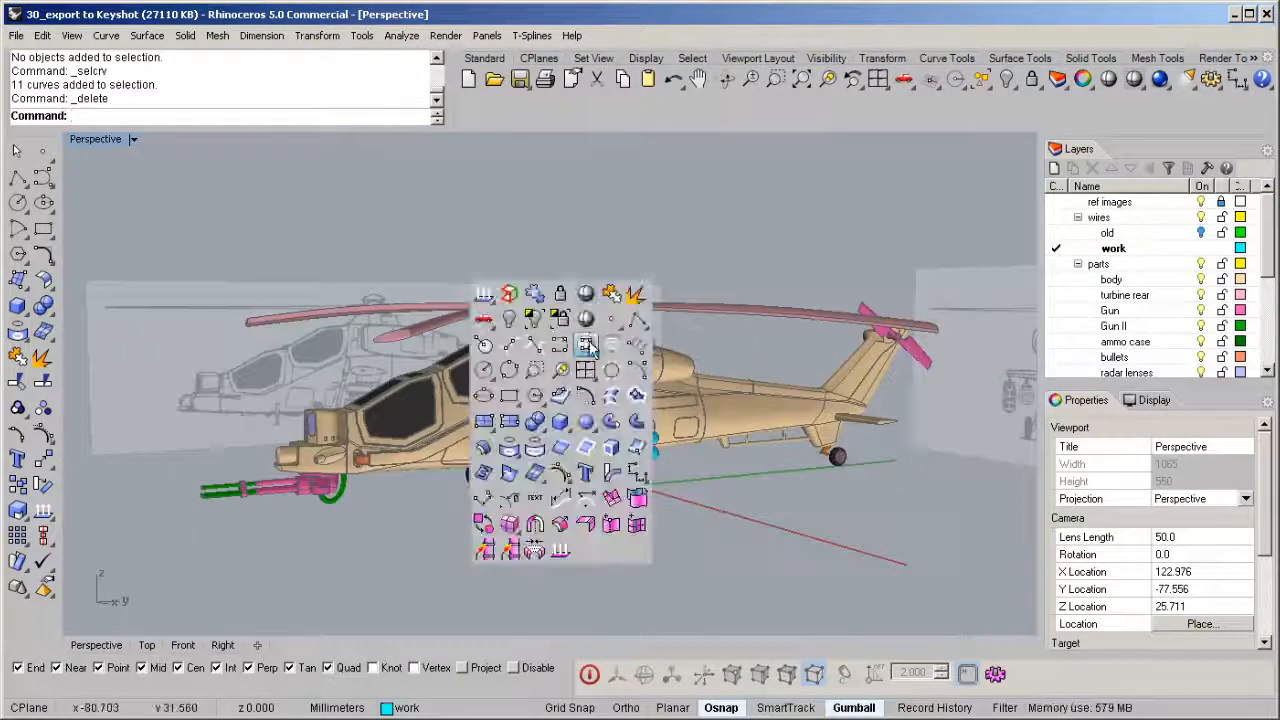
{"action": "left_click", "coordinate": [586, 322]}
{"action": "mouse_move", "coordinate": [622, 394]}
{"action": "right_mouse_down"}
{"action": "mouse_move", "coordinate": [597, 383]}
{"action": "mouse_move", "coordinate": [880, 374]}
{"action": "mouse_move", "coordinate": [607, 375]}
{"action": "right_mouse_up"}
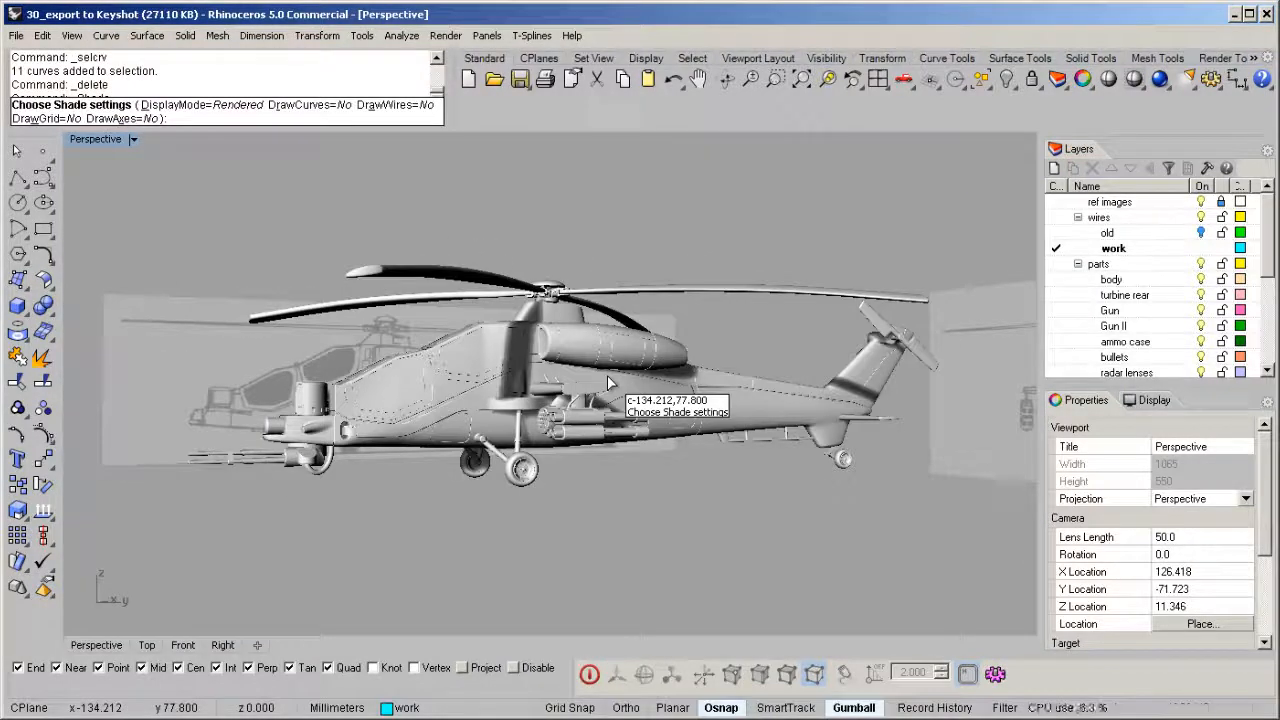